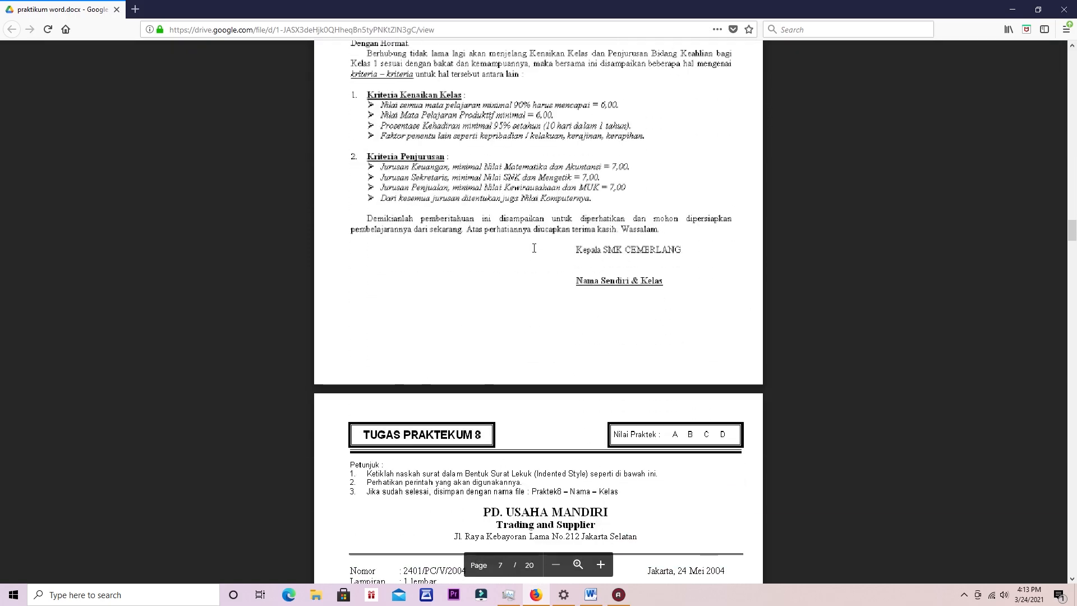
- Look through the letter assignments from Tugas Praktekum 8 to the mail merge invitation in Tugas Praktekum 14
{"action": "scroll", "coordinate": [534, 251], "scroll_direction": "down", "scroll_amount": 20}
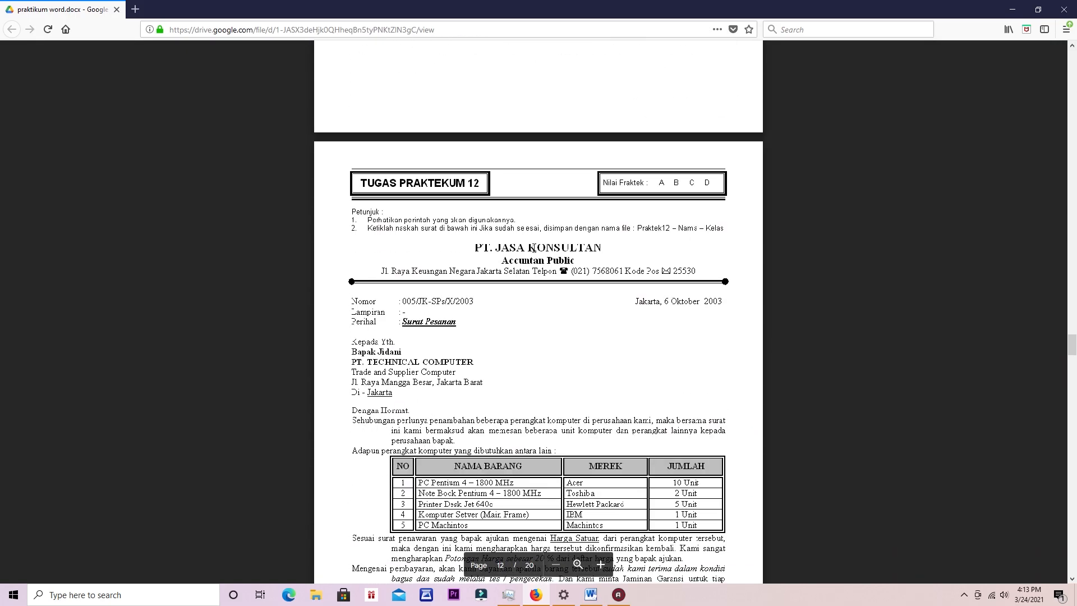
{"action": "scroll", "coordinate": [533, 248], "scroll_direction": "down", "scroll_amount": 10}
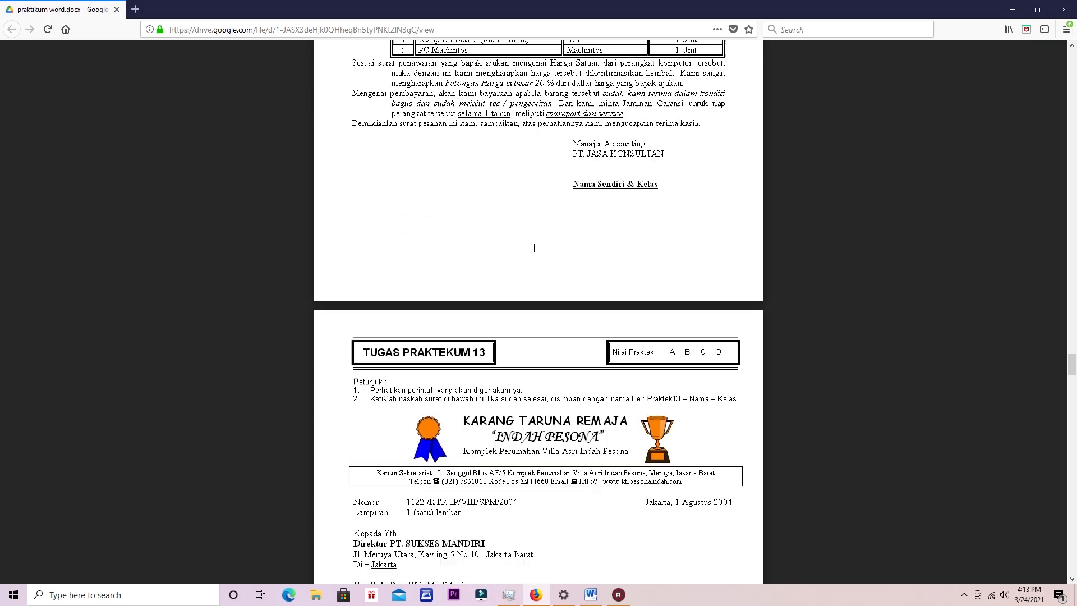
{"action": "scroll", "coordinate": [534, 248], "scroll_direction": "down", "scroll_amount": 8}
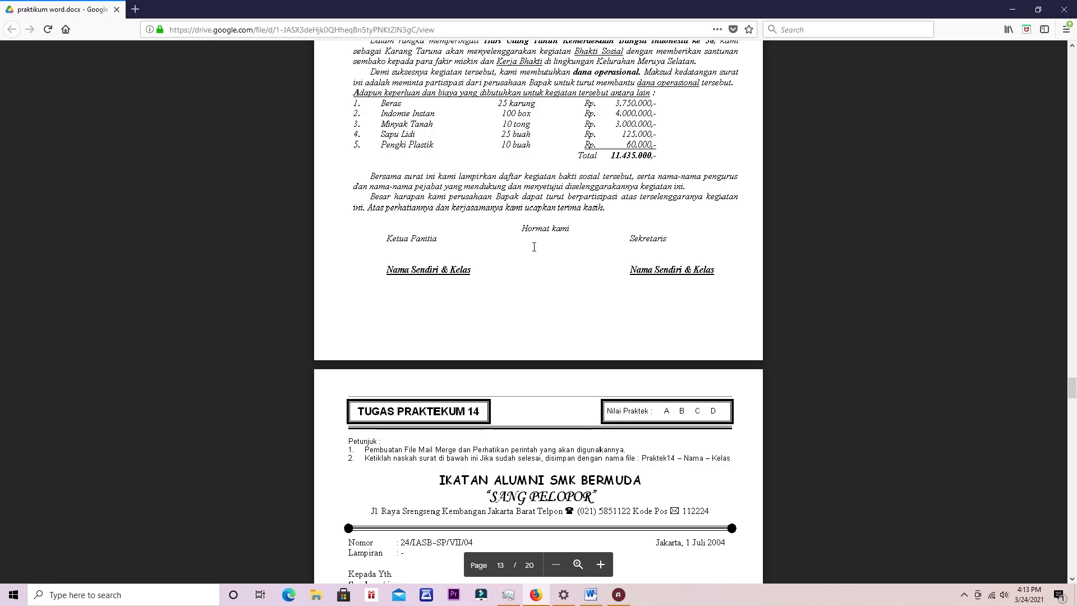
{"action": "scroll", "coordinate": [535, 247], "scroll_direction": "down", "scroll_amount": 3}
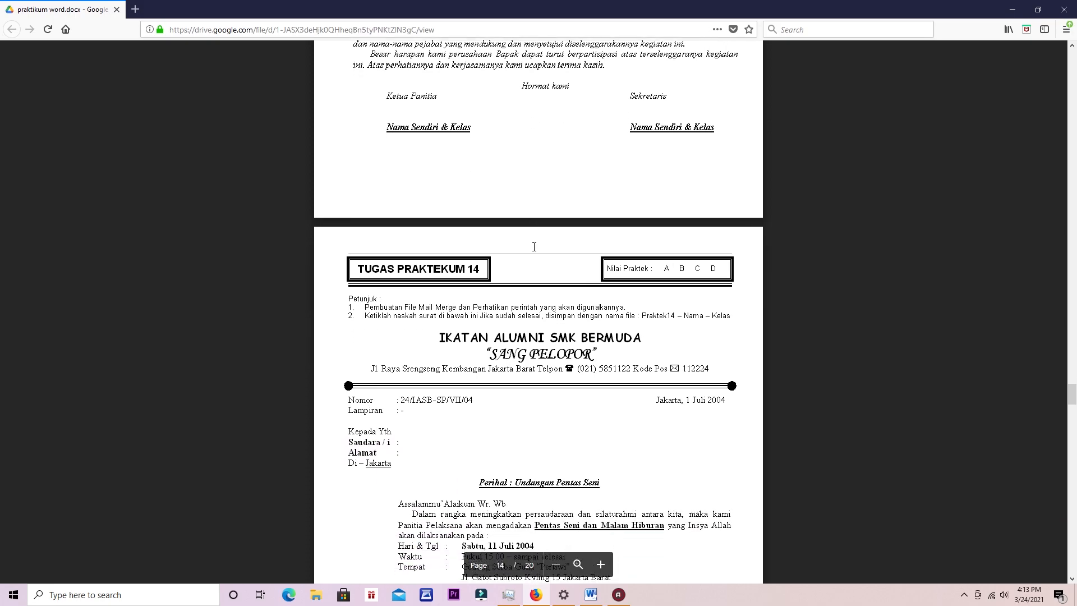
{"action": "scroll", "coordinate": [534, 246], "scroll_direction": "down", "scroll_amount": 10}
{"action": "scroll", "coordinate": [534, 247], "scroll_direction": "up", "scroll_amount": 9}
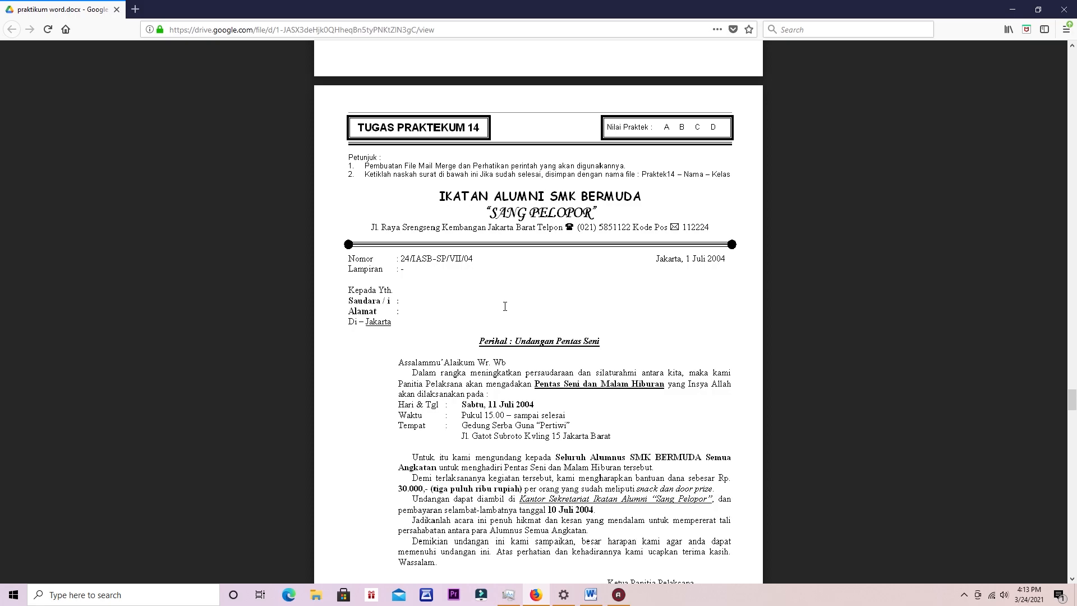
- Review the letter assignments in reverse order, from Tugas Praktekum 13 back to Tugas Praktekum 5
{"action": "scroll", "coordinate": [504, 305], "scroll_direction": "up", "scroll_amount": 4}
{"action": "scroll", "coordinate": [503, 305], "scroll_direction": "up", "scroll_amount": 13}
{"action": "scroll", "coordinate": [504, 303], "scroll_direction": "up", "scroll_amount": 16}
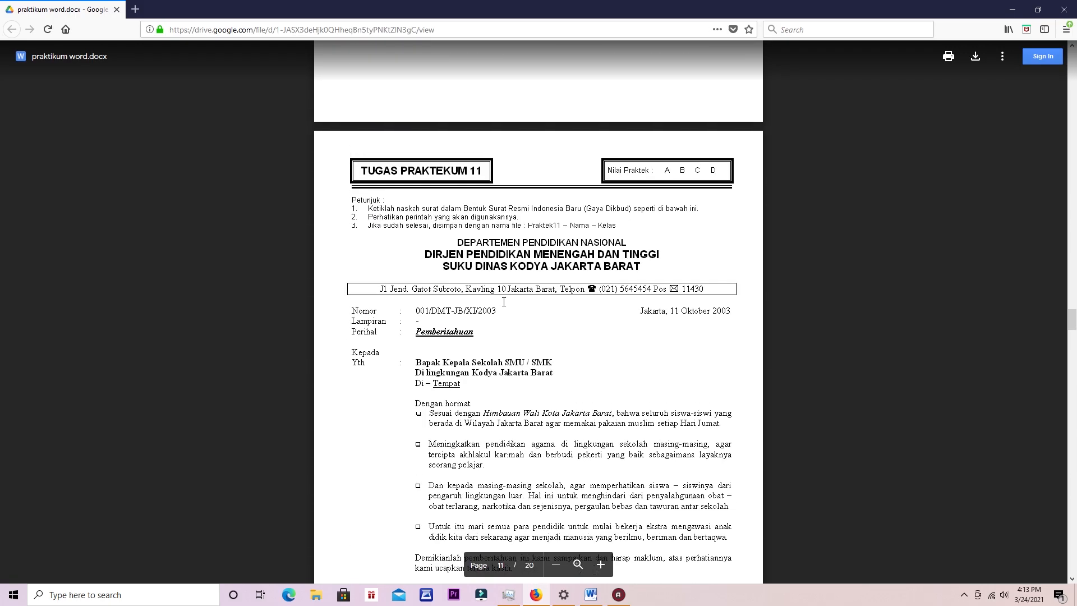
{"action": "scroll", "coordinate": [503, 302], "scroll_direction": "up", "scroll_amount": 10}
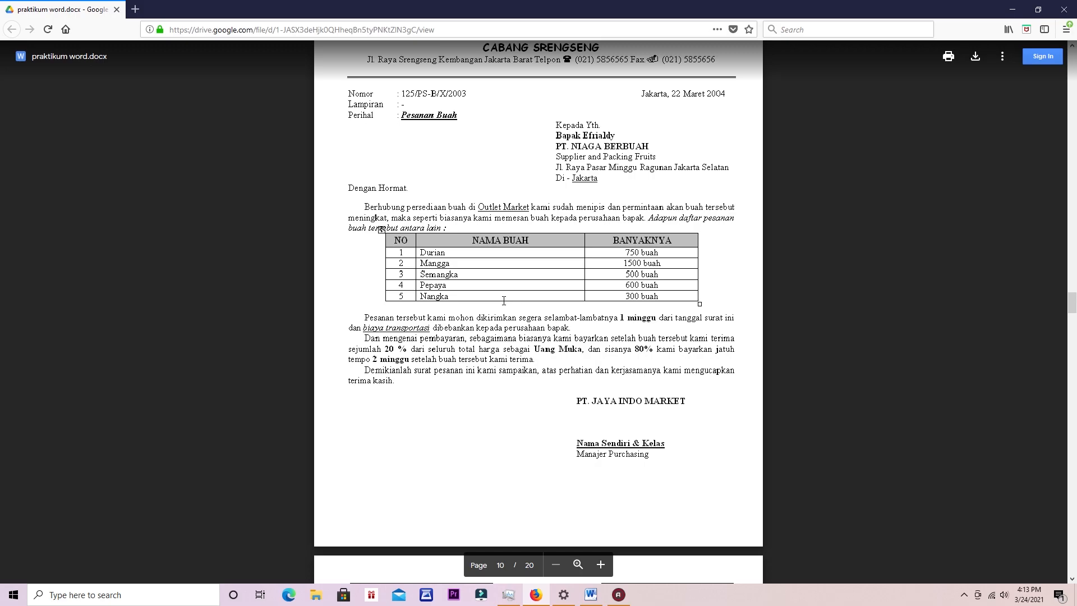
{"action": "scroll", "coordinate": [504, 301], "scroll_direction": "up", "scroll_amount": 10}
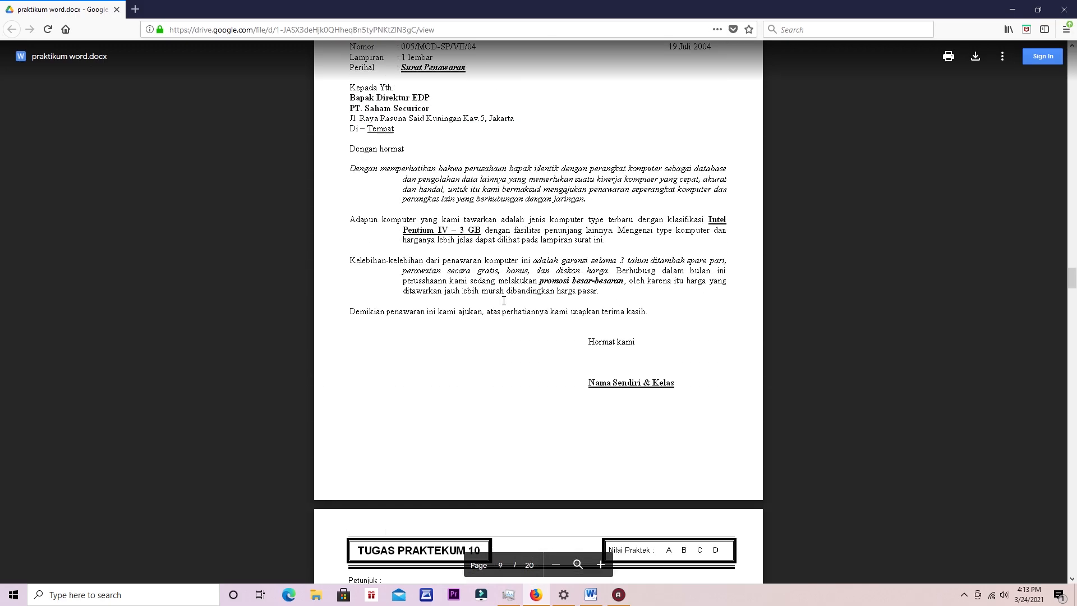
{"action": "scroll", "coordinate": [504, 301], "scroll_direction": "up", "scroll_amount": 10}
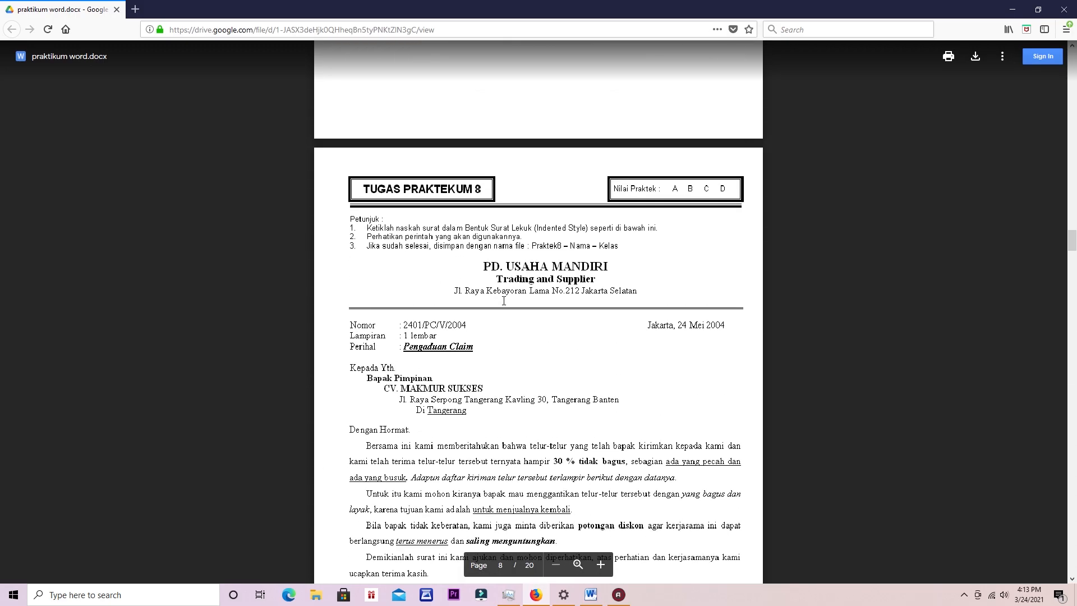
{"action": "scroll", "coordinate": [504, 300], "scroll_direction": "up", "scroll_amount": 8}
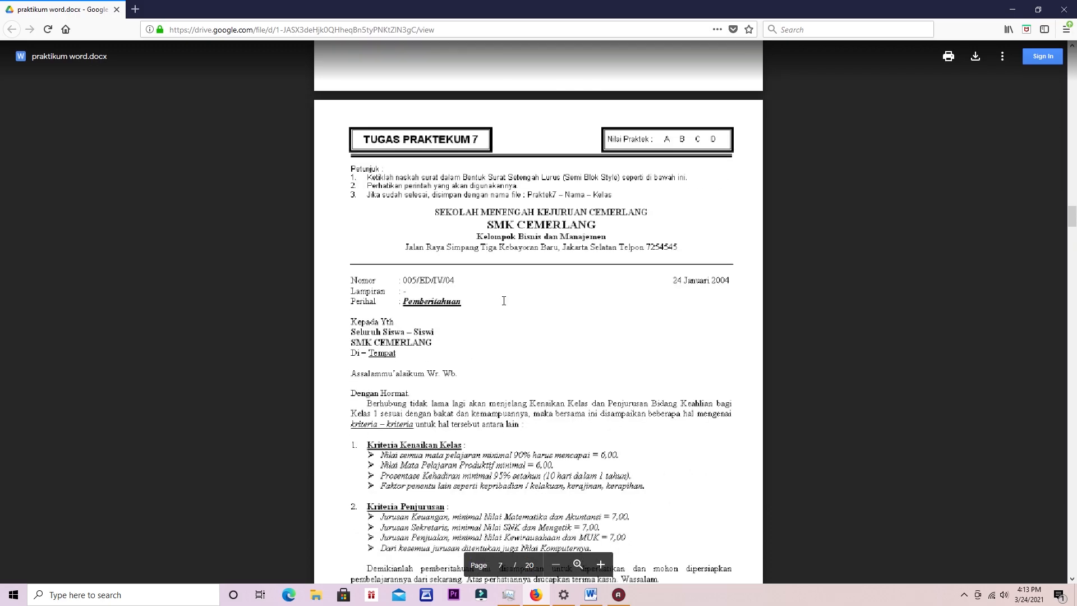
{"action": "scroll", "coordinate": [504, 301], "scroll_direction": "up", "scroll_amount": 5}
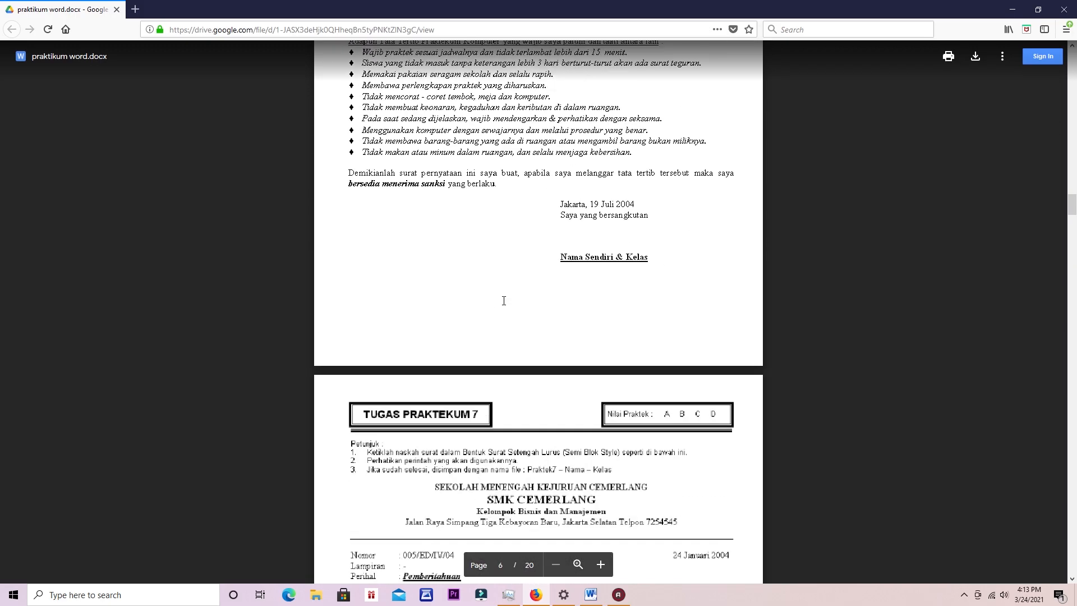
{"action": "scroll", "coordinate": [503, 301], "scroll_direction": "up", "scroll_amount": 5}
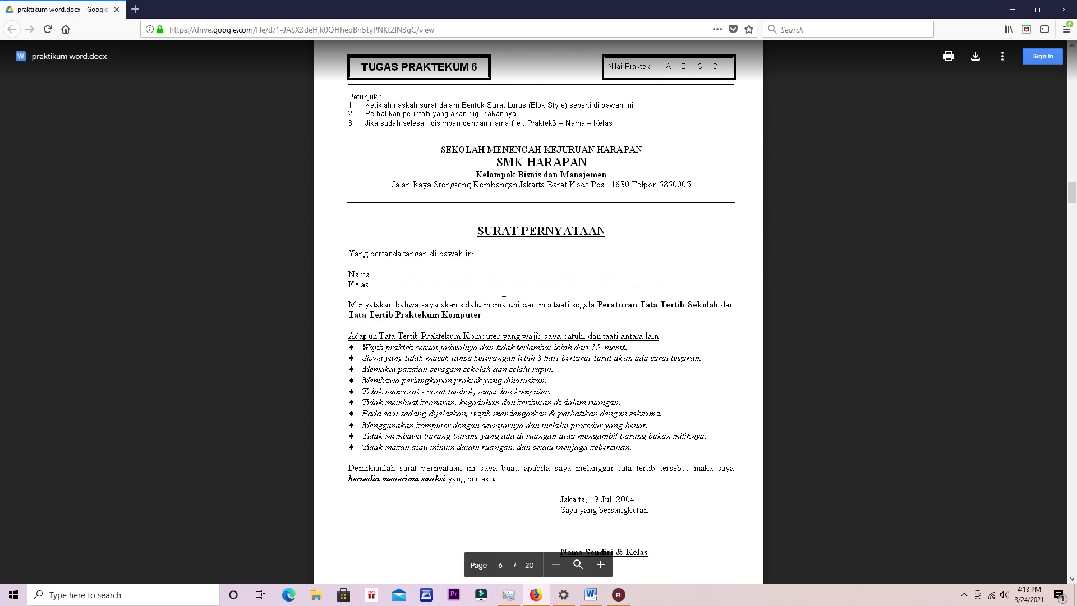
{"action": "scroll", "coordinate": [504, 301], "scroll_direction": "up", "scroll_amount": 10}
{"action": "scroll", "coordinate": [504, 299], "scroll_direction": "up", "scroll_amount": 4}
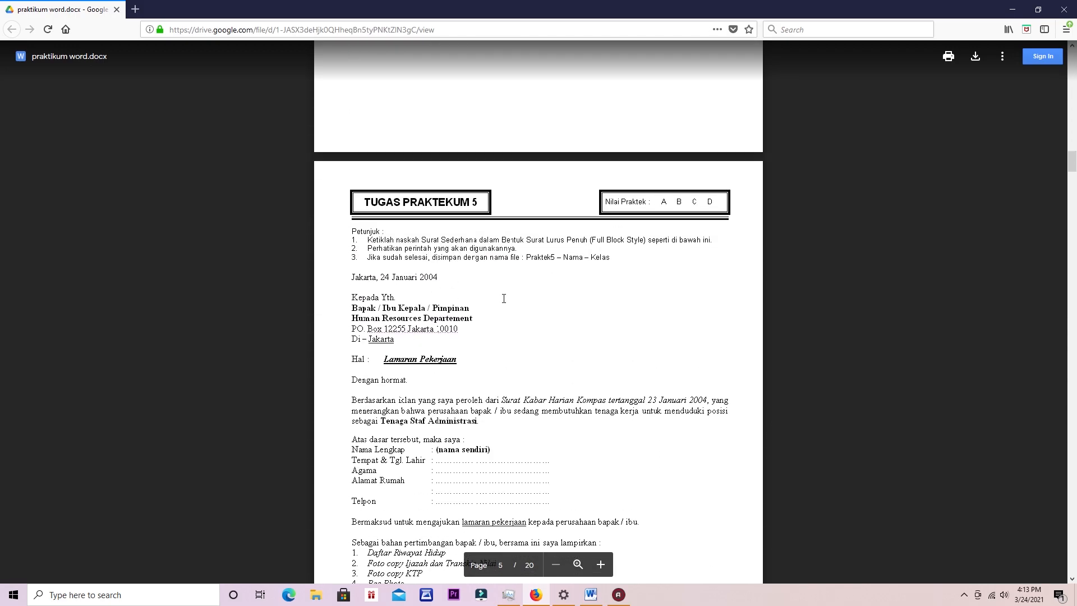
{"action": "scroll", "coordinate": [503, 298], "scroll_direction": "up", "scroll_amount": 5}
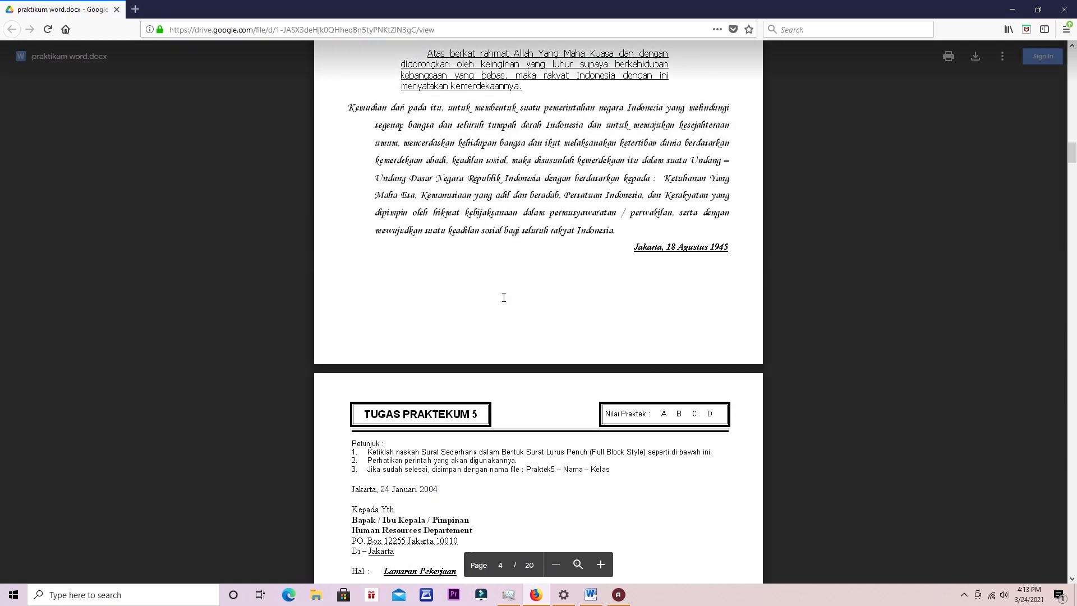
- Compare the Full Block Style job application in Tugas Praktekum 5 with the Block Style statement letter in Tugas Praktekum 6
{"action": "scroll", "coordinate": [504, 297], "scroll_direction": "down", "scroll_amount": 6}
{"action": "scroll", "coordinate": [528, 269], "scroll_direction": "down", "scroll_amount": 1}
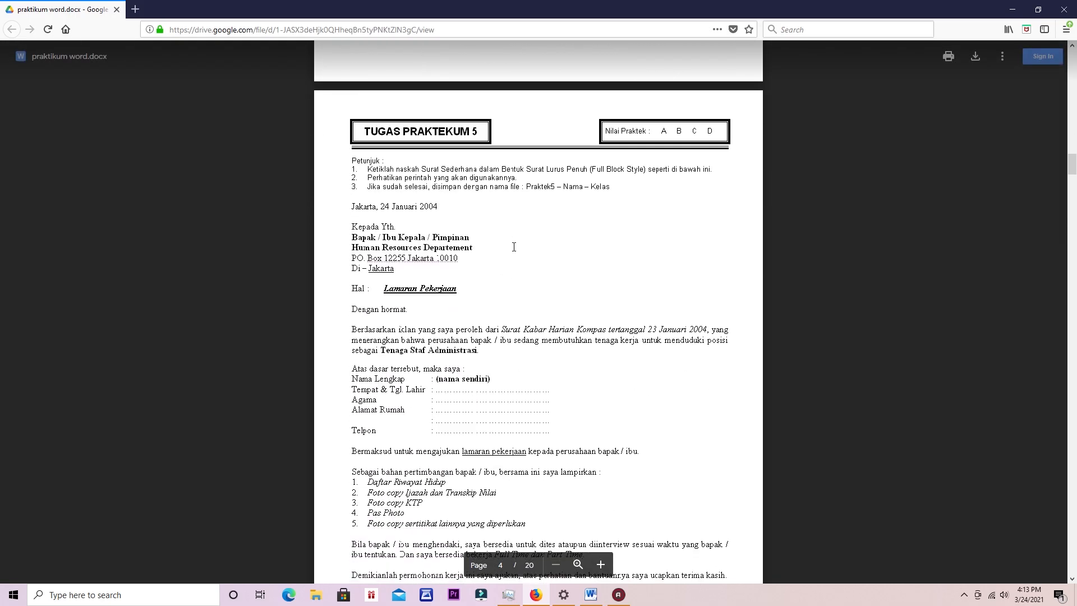
{"action": "scroll", "coordinate": [513, 245], "scroll_direction": "down", "scroll_amount": 2}
{"action": "scroll", "coordinate": [513, 245], "scroll_direction": "down", "scroll_amount": 15}
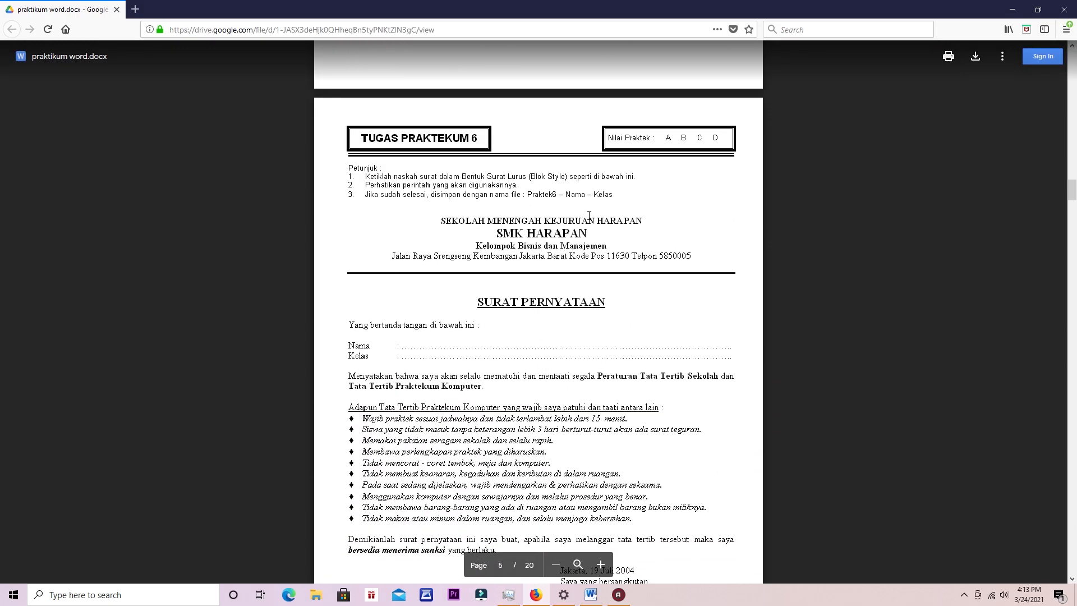
{"action": "scroll", "coordinate": [589, 215], "scroll_direction": "up", "scroll_amount": 13}
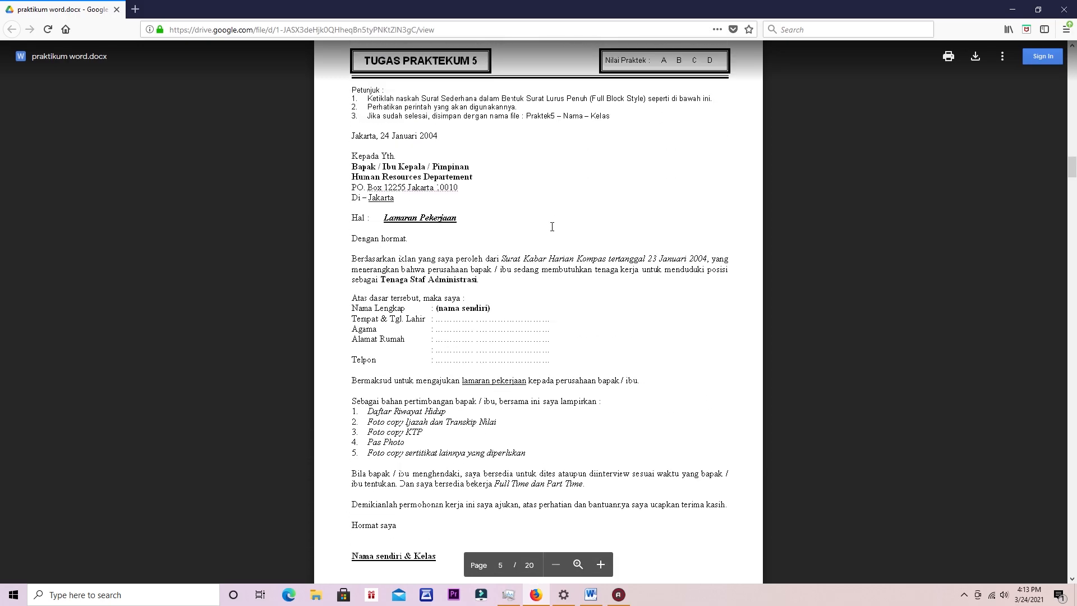
{"action": "scroll", "coordinate": [529, 236], "scroll_direction": "down", "scroll_amount": 7}
{"action": "scroll", "coordinate": [528, 237], "scroll_direction": "down", "scroll_amount": 13}
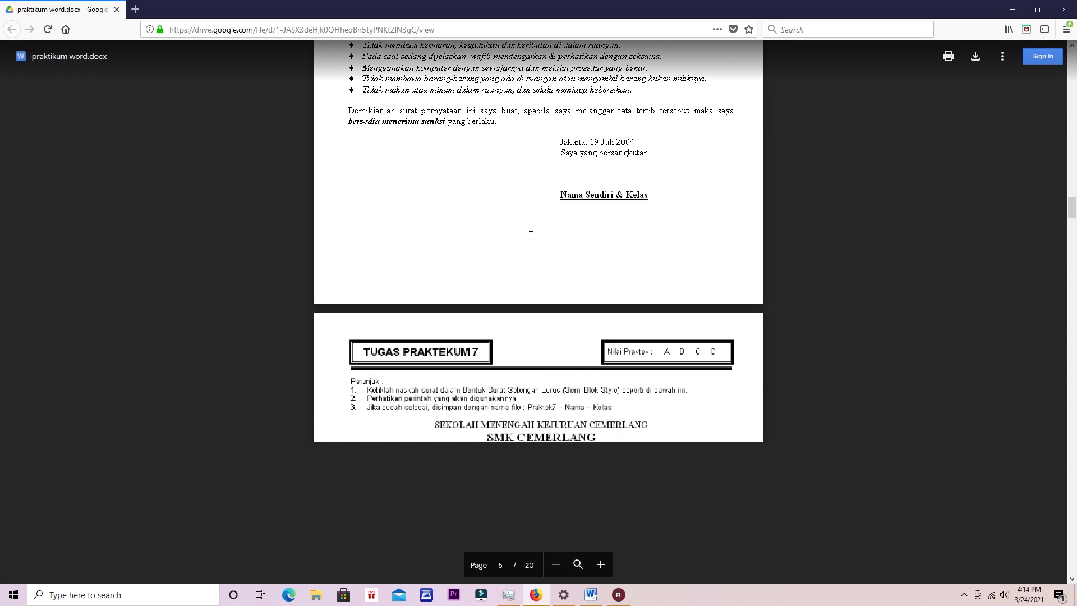
{"action": "scroll", "coordinate": [530, 235], "scroll_direction": "down", "scroll_amount": 5}
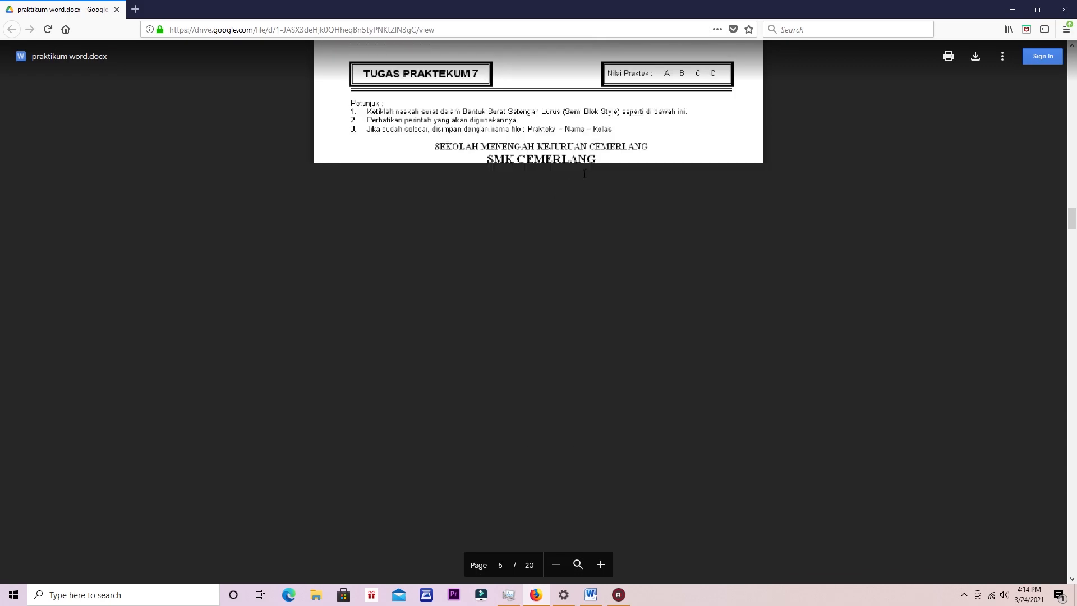
{"action": "scroll", "coordinate": [584, 174], "scroll_direction": "up", "scroll_amount": 12}
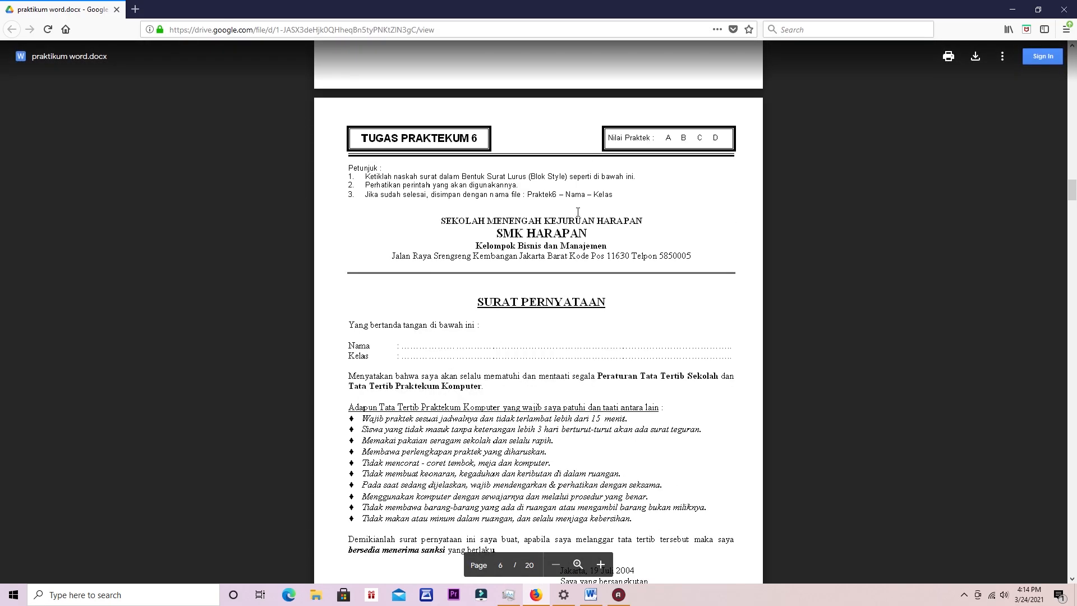
{"action": "scroll", "coordinate": [599, 263], "scroll_direction": "down", "scroll_amount": 1}
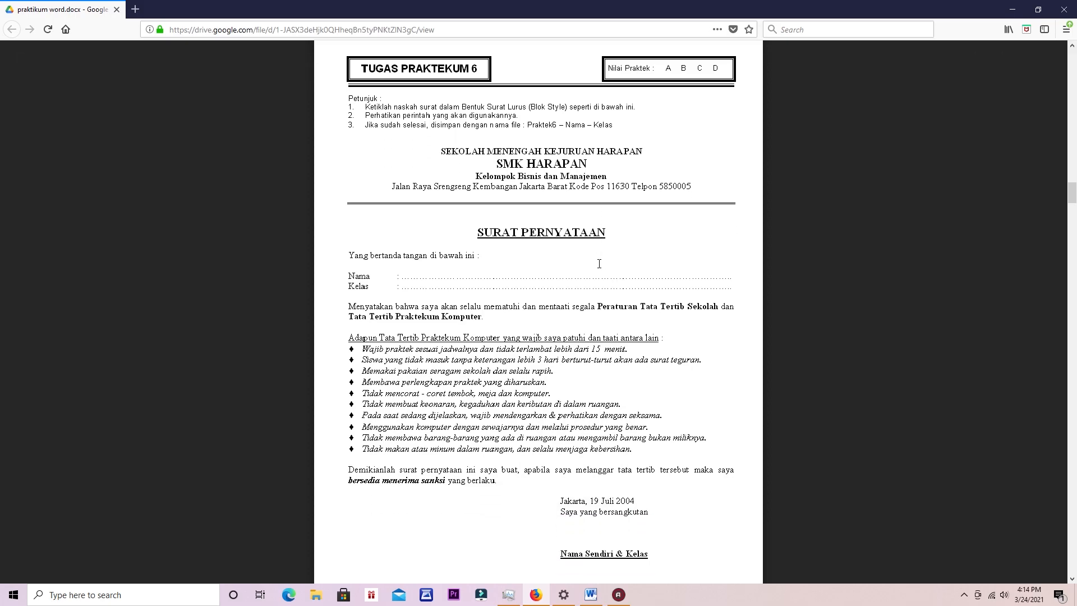
{"action": "scroll", "coordinate": [599, 264], "scroll_direction": "down", "scroll_amount": 5}
{"action": "scroll", "coordinate": [599, 263], "scroll_direction": "up", "scroll_amount": 15}
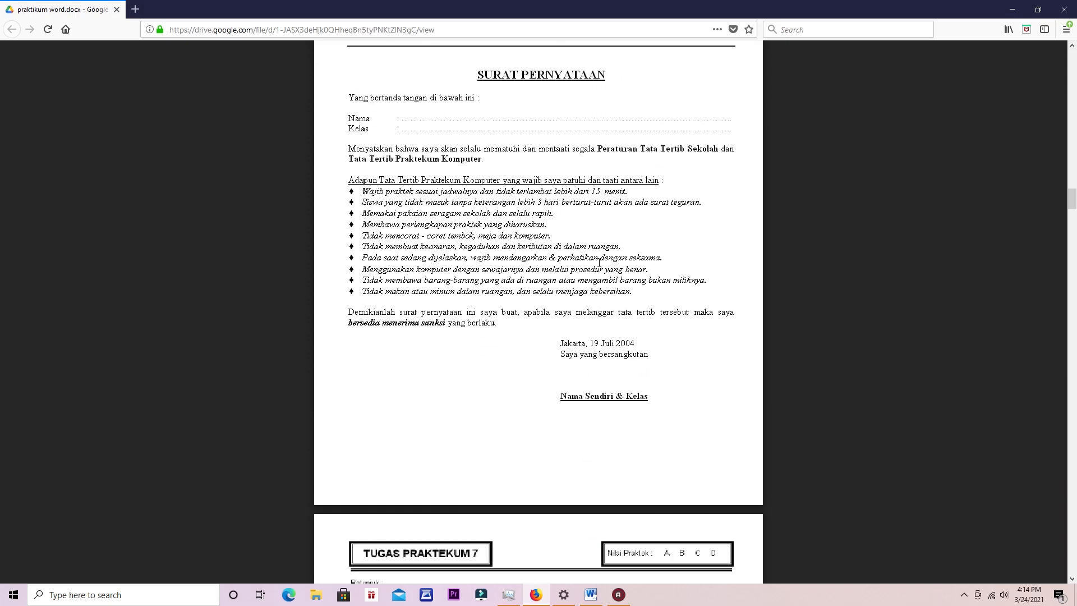
{"action": "scroll", "coordinate": [599, 261], "scroll_direction": "up", "scroll_amount": 4}
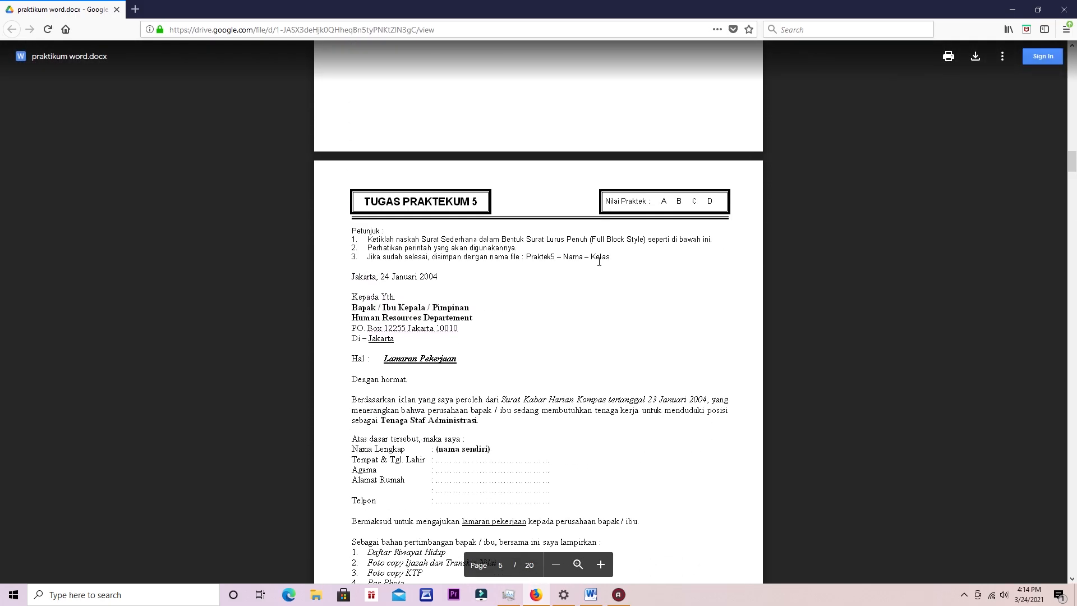
{"action": "scroll", "coordinate": [599, 262], "scroll_direction": "down", "scroll_amount": 15}
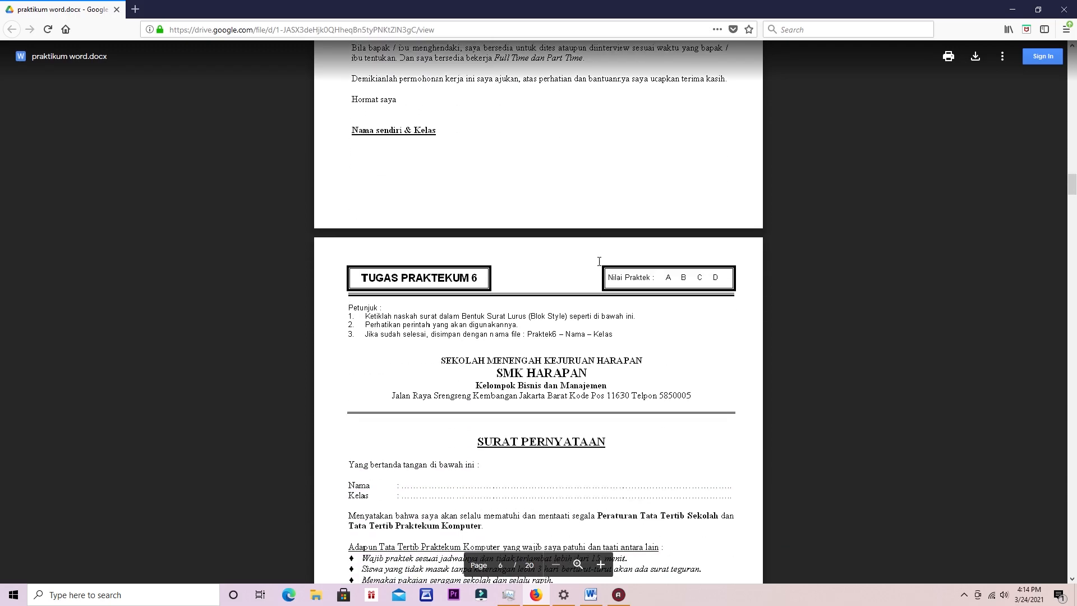
- Examine the Semi Block, Indented and Hanging Paragraph letter layouts in Tugas Praktekum 7, 8 and 9
{"action": "scroll", "coordinate": [599, 261], "scroll_direction": "down", "scroll_amount": 10}
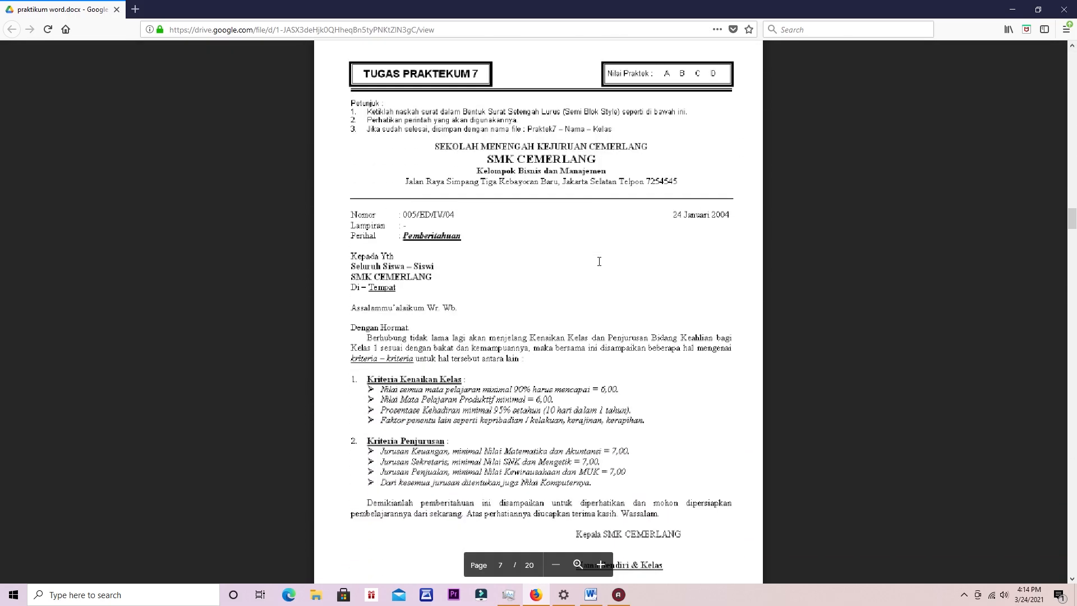
{"action": "scroll", "coordinate": [599, 261], "scroll_direction": "down", "scroll_amount": 4}
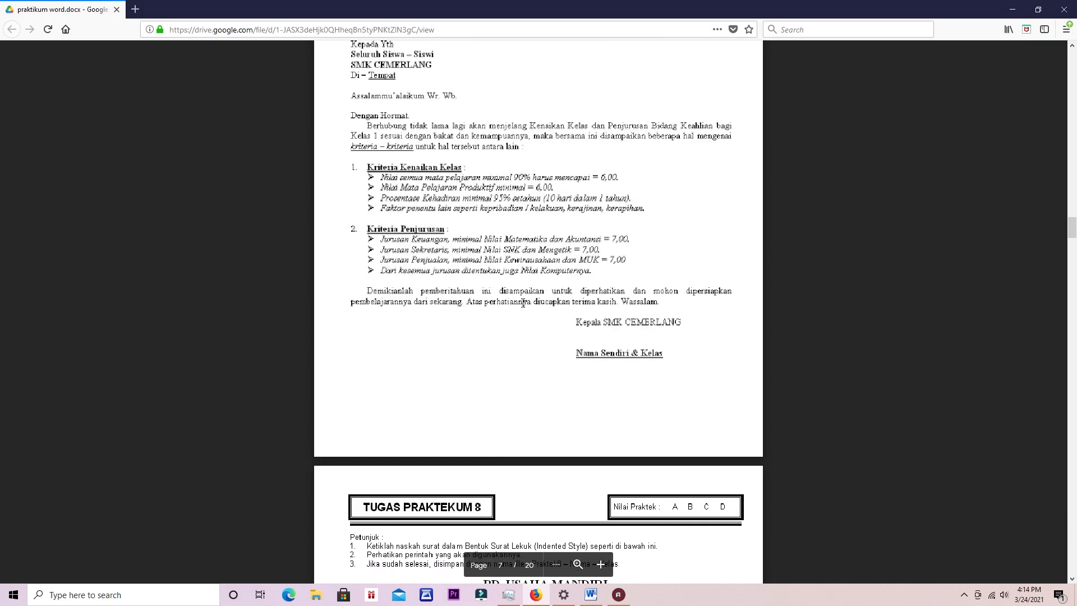
{"action": "scroll", "coordinate": [522, 304], "scroll_direction": "down", "scroll_amount": 3}
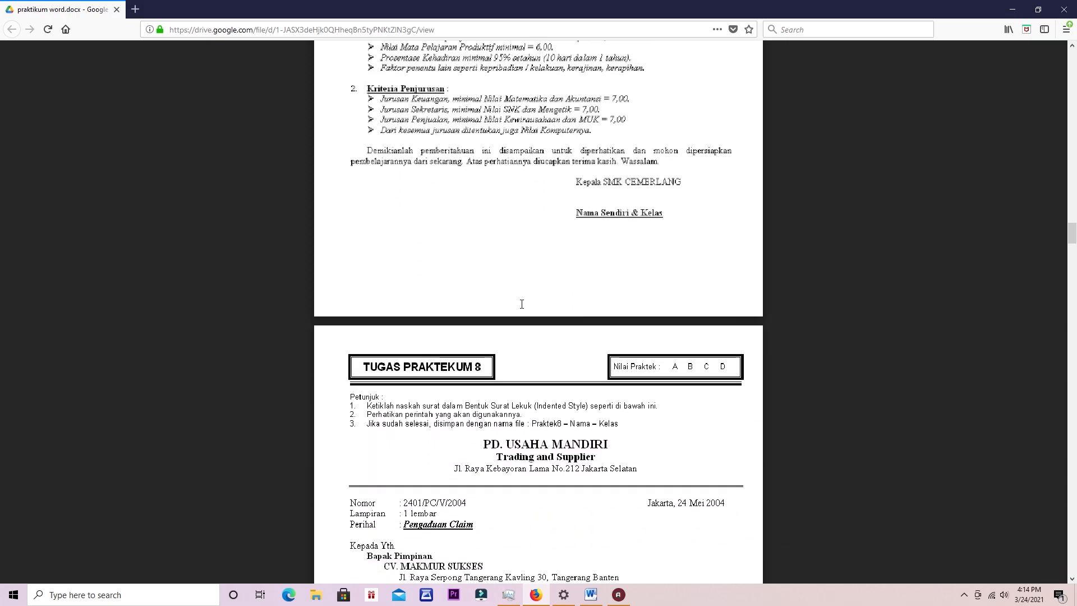
{"action": "scroll", "coordinate": [522, 304], "scroll_direction": "down", "scroll_amount": 8}
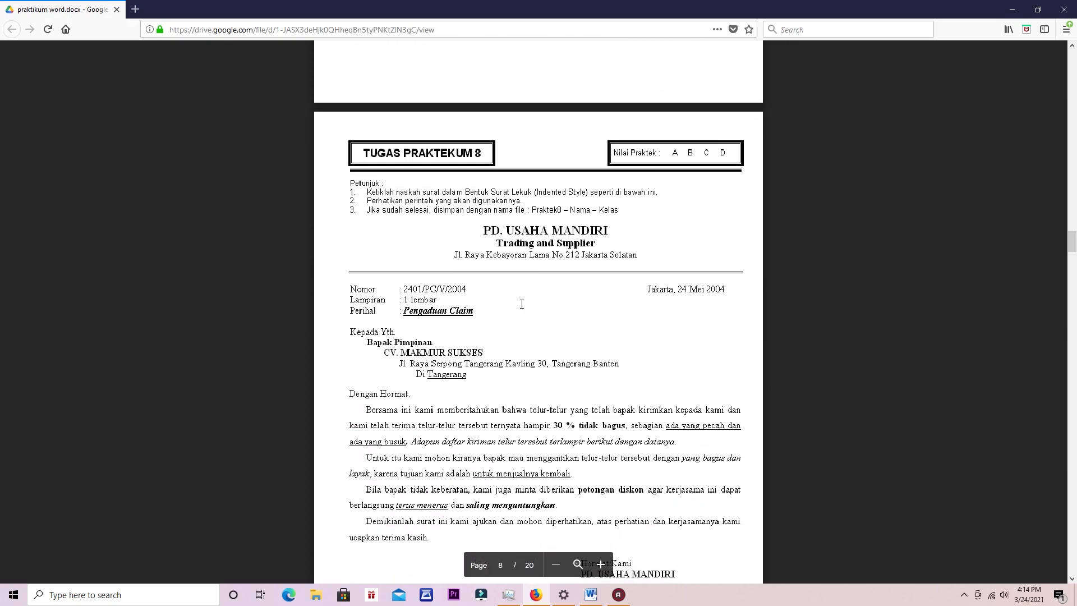
{"action": "scroll", "coordinate": [522, 304], "scroll_direction": "down", "scroll_amount": 3}
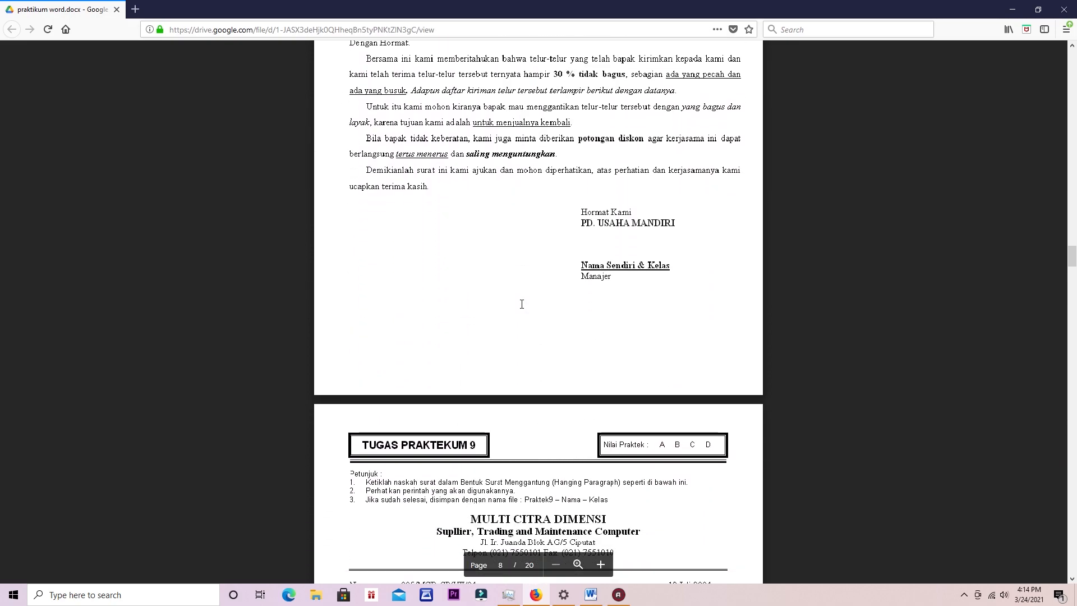
{"action": "scroll", "coordinate": [522, 303], "scroll_direction": "down", "scroll_amount": 3}
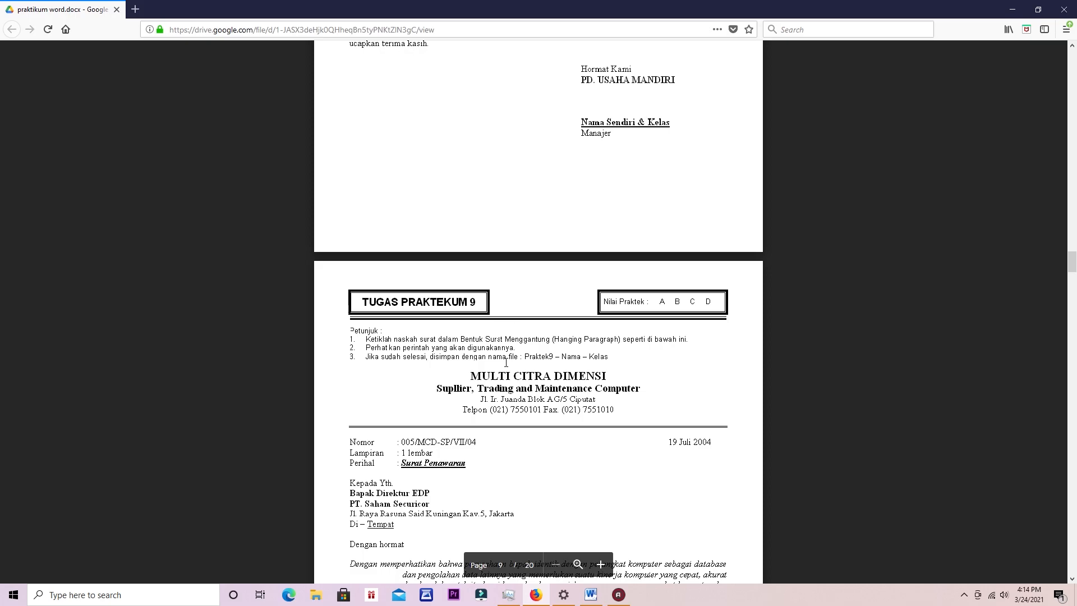
- Examine the Official Style fruit order letter in Tugas Praktekum 10, including its letterhead, recipient block and order table
{"action": "scroll", "coordinate": [542, 349], "scroll_direction": "down", "scroll_amount": 4}
{"action": "scroll", "coordinate": [542, 349], "scroll_direction": "down", "scroll_amount": 10}
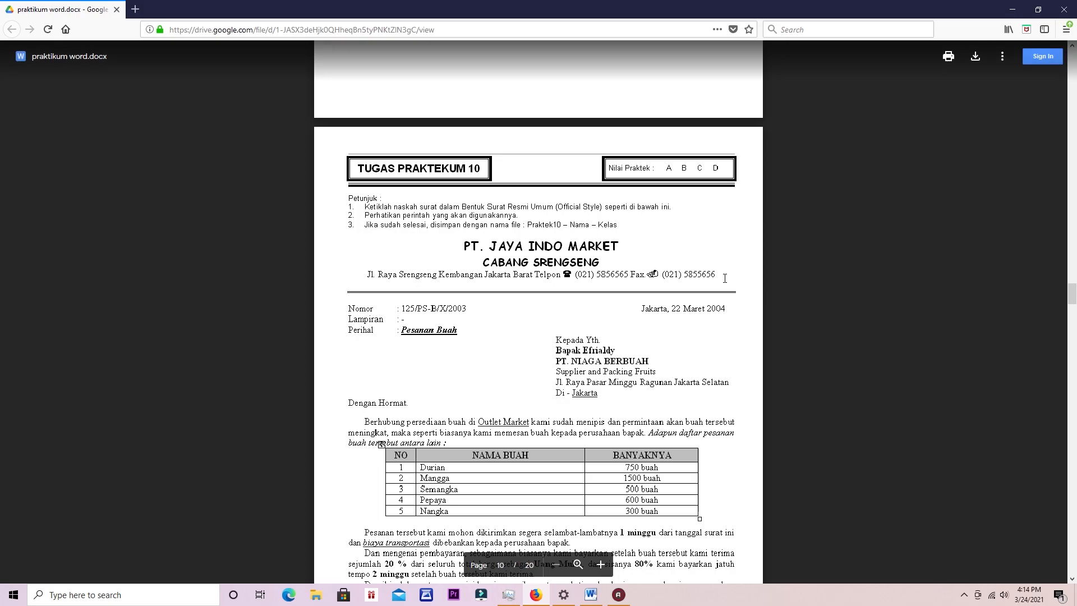
{"action": "scroll", "coordinate": [620, 287], "scroll_direction": "down", "scroll_amount": 1}
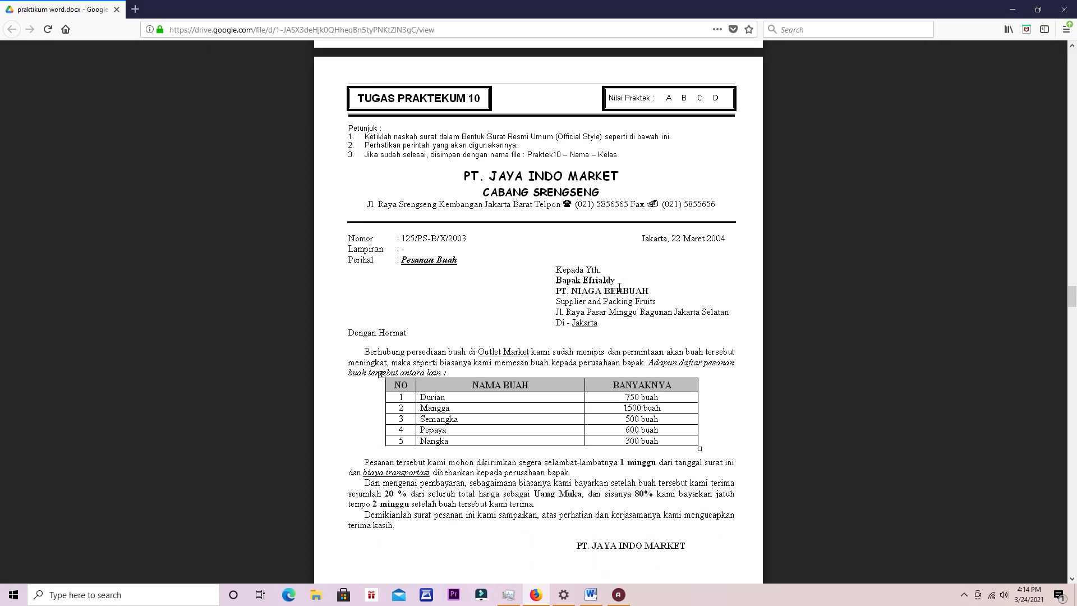
{"action": "scroll", "coordinate": [567, 343], "scroll_direction": "down", "scroll_amount": 1}
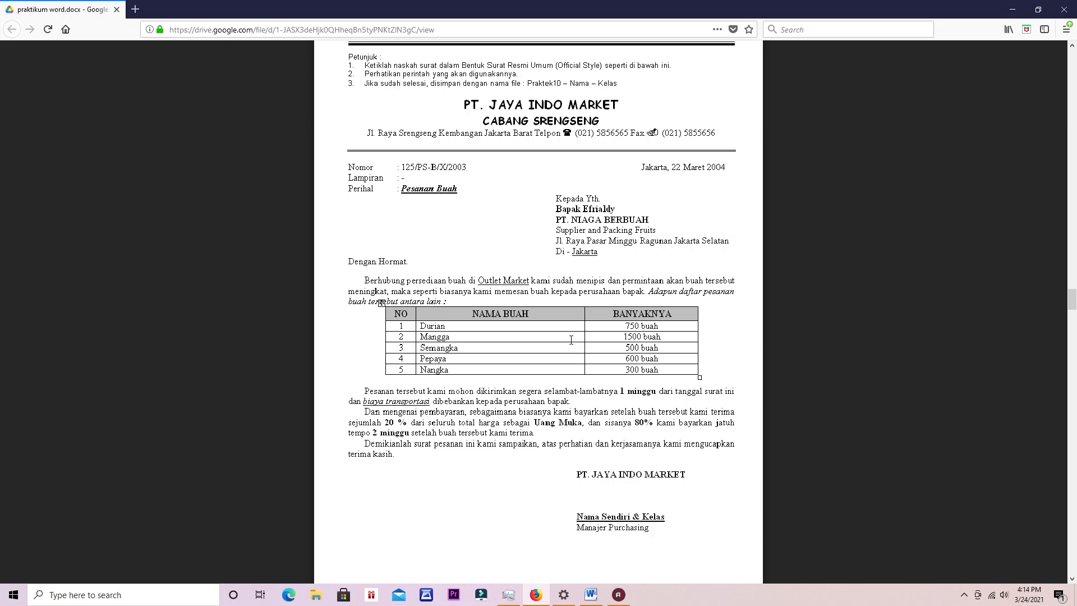
{"action": "scroll", "coordinate": [571, 339], "scroll_direction": "up", "scroll_amount": 3}
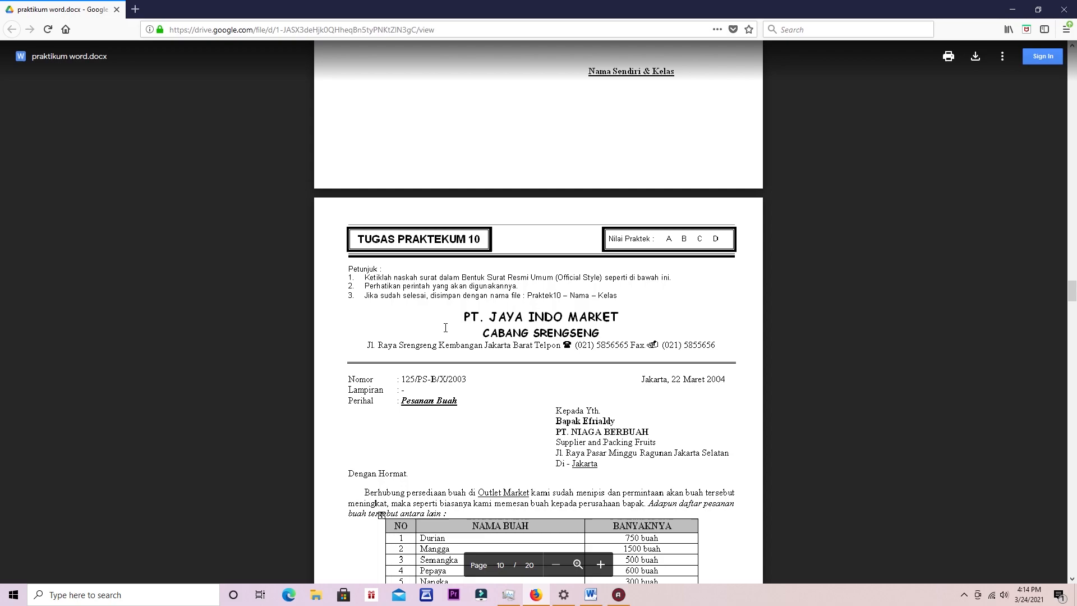
{"action": "scroll", "coordinate": [463, 244], "scroll_direction": "down", "scroll_amount": 1}
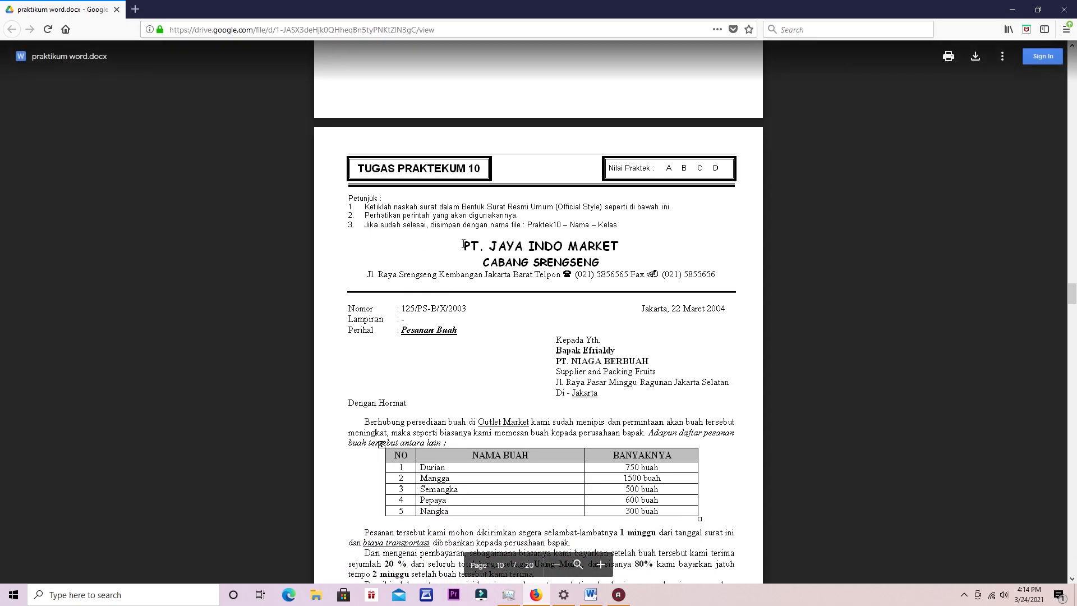
- Read the Tugas Praktekum 10 letter's closing paragraphs and signature block, and recheck its letterhead
{"action": "scroll", "coordinate": [501, 305], "scroll_direction": "down", "scroll_amount": 3}
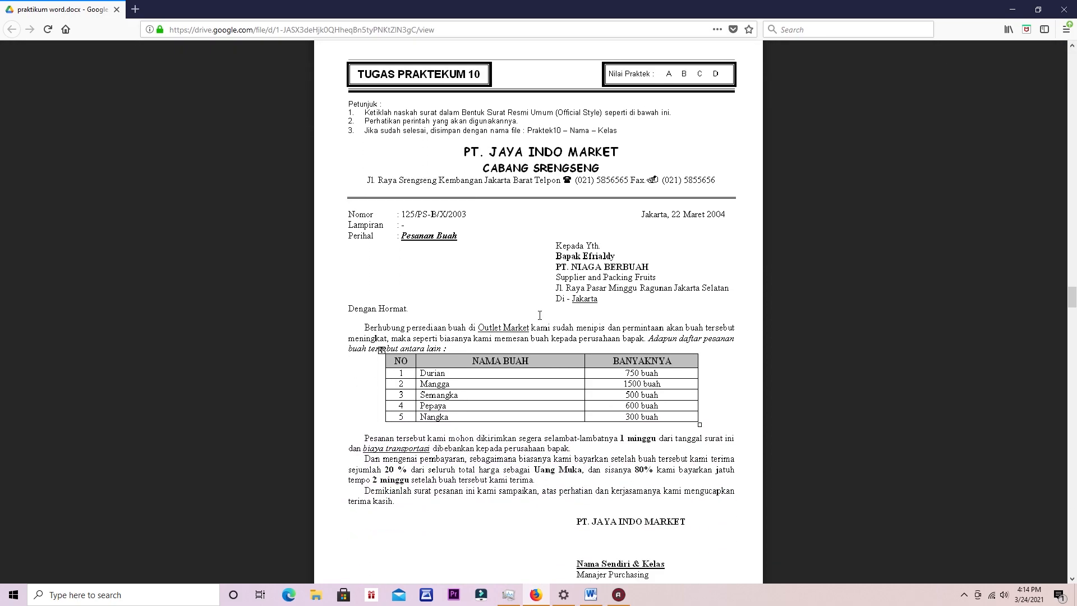
{"action": "scroll", "coordinate": [474, 287], "scroll_direction": "down", "scroll_amount": 2}
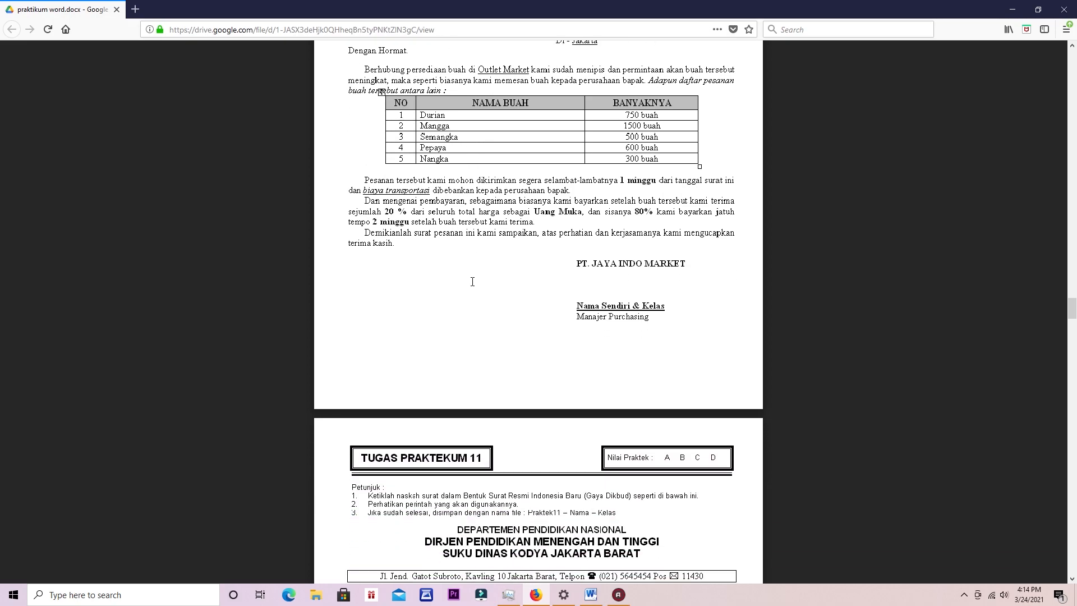
{"action": "scroll", "coordinate": [486, 325], "scroll_direction": "down", "scroll_amount": 1}
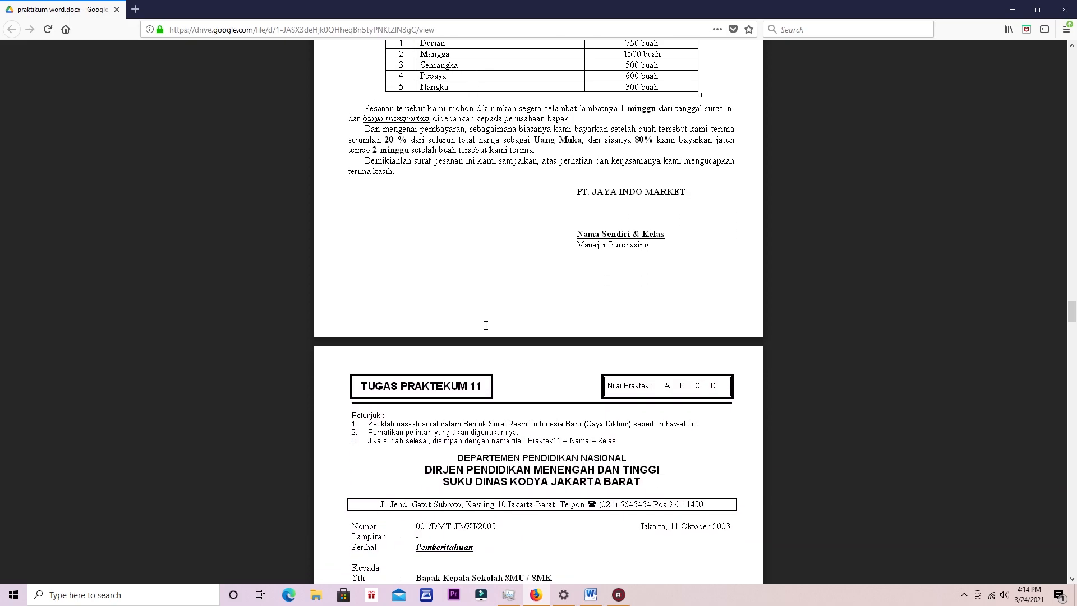
{"action": "scroll", "coordinate": [486, 326], "scroll_direction": "up", "scroll_amount": 4}
{"action": "scroll", "coordinate": [486, 324], "scroll_direction": "up", "scroll_amount": 3}
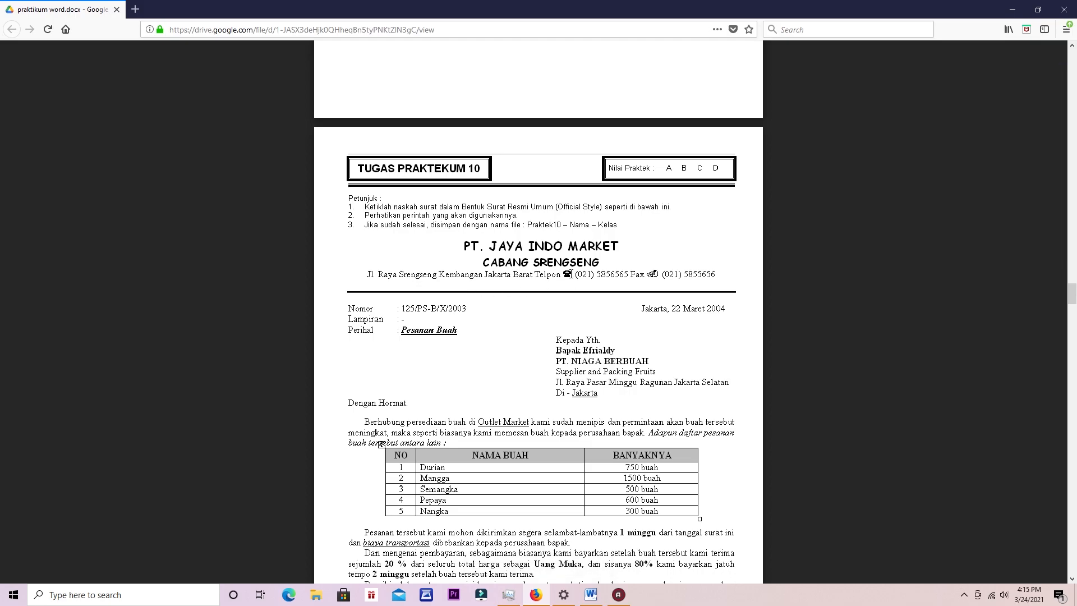
{"action": "scroll", "coordinate": [613, 274], "scroll_direction": "down", "scroll_amount": 10}
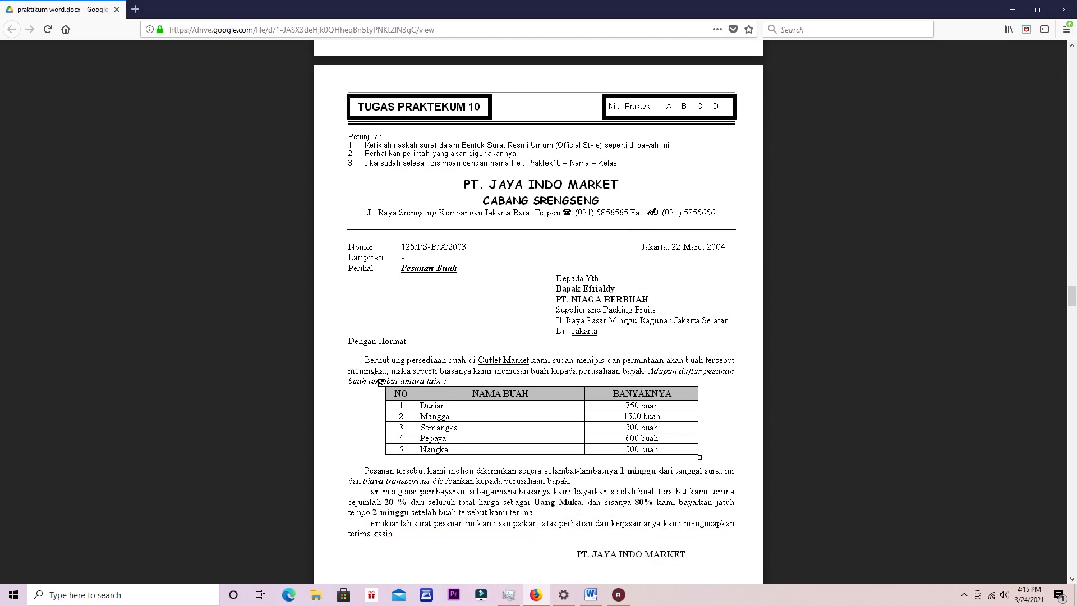
- Look through the letter assignments from Tugas Praktekum 11 to the start of Tugas Praktekum 15
{"action": "scroll", "coordinate": [643, 298], "scroll_direction": "down", "scroll_amount": 3}
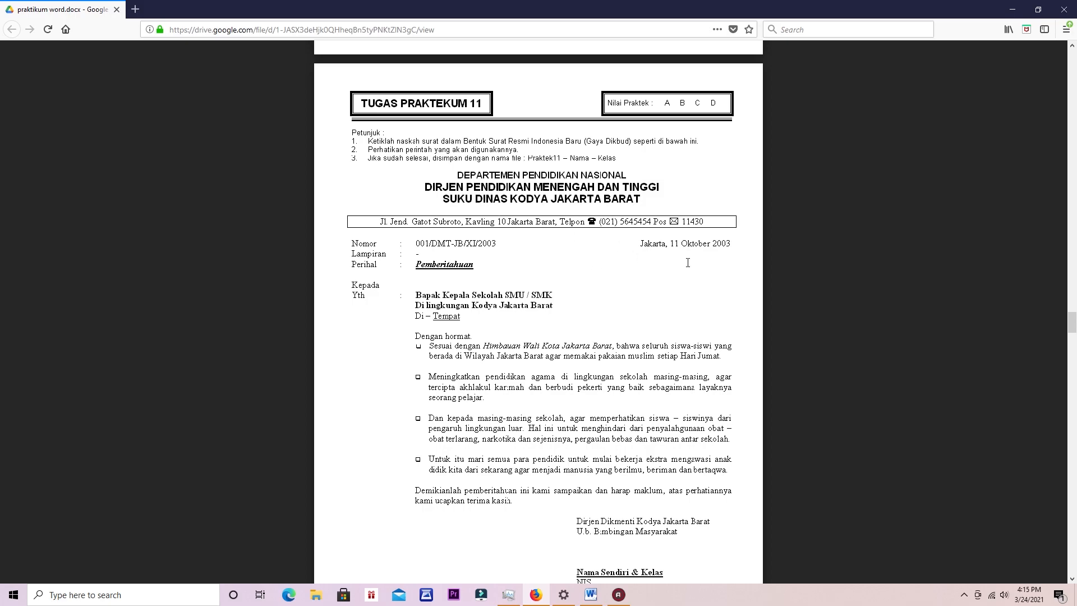
{"action": "scroll", "coordinate": [635, 338], "scroll_direction": "down", "scroll_amount": 7}
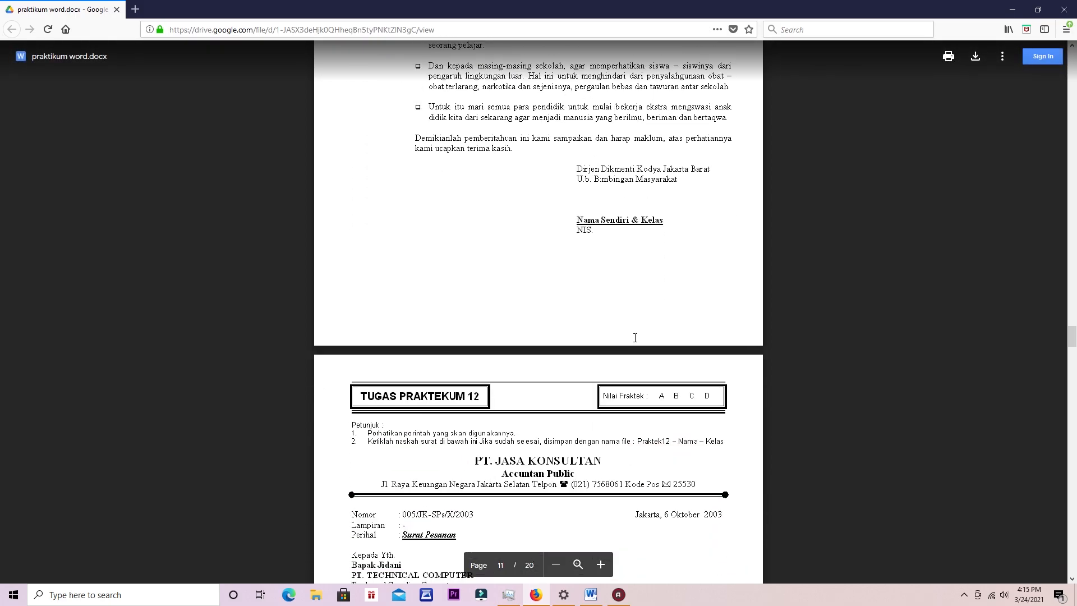
{"action": "scroll", "coordinate": [635, 338], "scroll_direction": "down", "scroll_amount": 2}
{"action": "scroll", "coordinate": [635, 337], "scroll_direction": "down", "scroll_amount": 12}
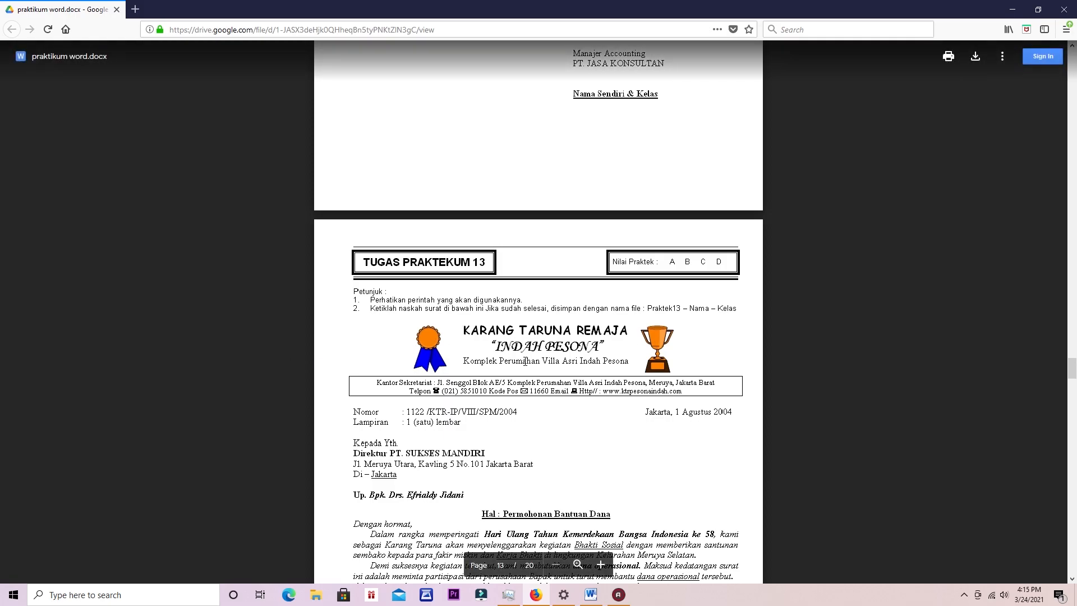
{"action": "scroll", "coordinate": [524, 361], "scroll_direction": "down", "scroll_amount": 9}
{"action": "scroll", "coordinate": [526, 360], "scroll_direction": "down", "scroll_amount": 4}
{"action": "scroll", "coordinate": [527, 361], "scroll_direction": "down", "scroll_amount": 8}
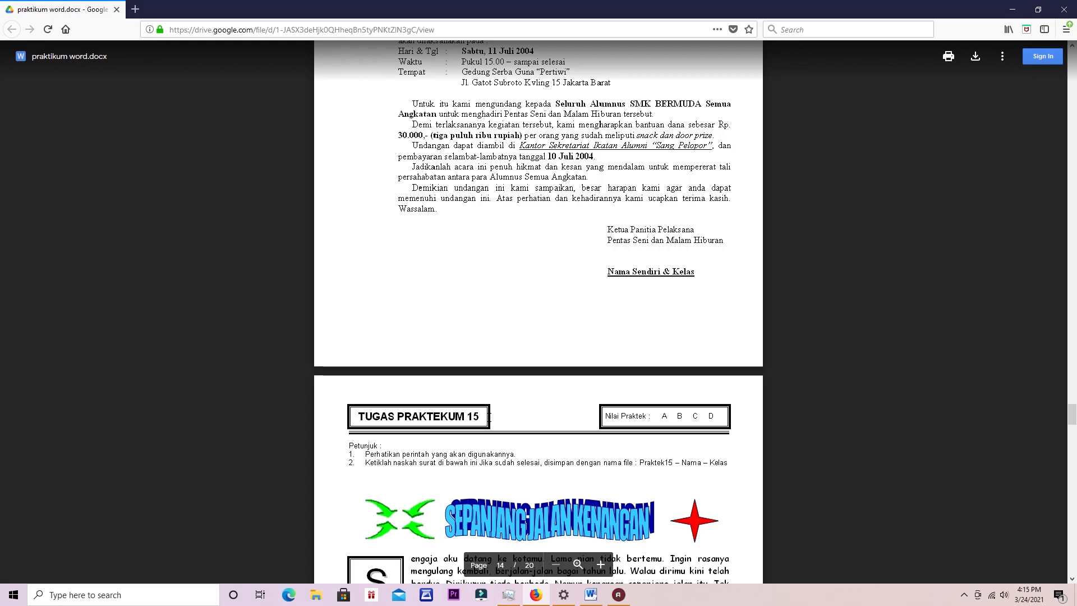
- Examine the mail merge invitation letter in Tugas Praktekum 14, from its letterhead to its signature block
{"action": "scroll", "coordinate": [559, 255], "scroll_direction": "up", "scroll_amount": 4}
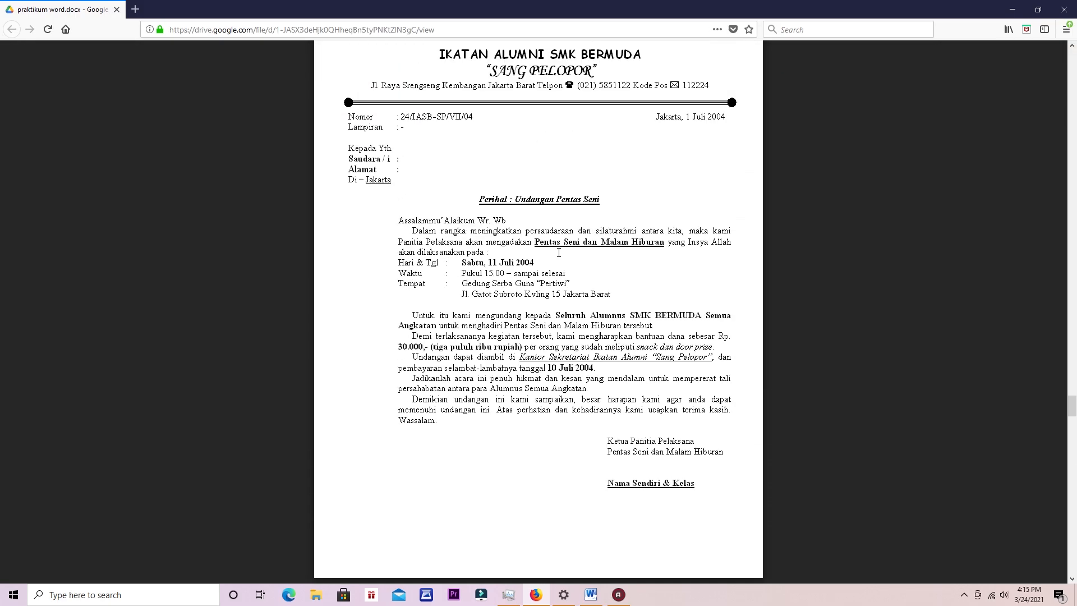
{"action": "scroll", "coordinate": [561, 259], "scroll_direction": "up", "scroll_amount": 4}
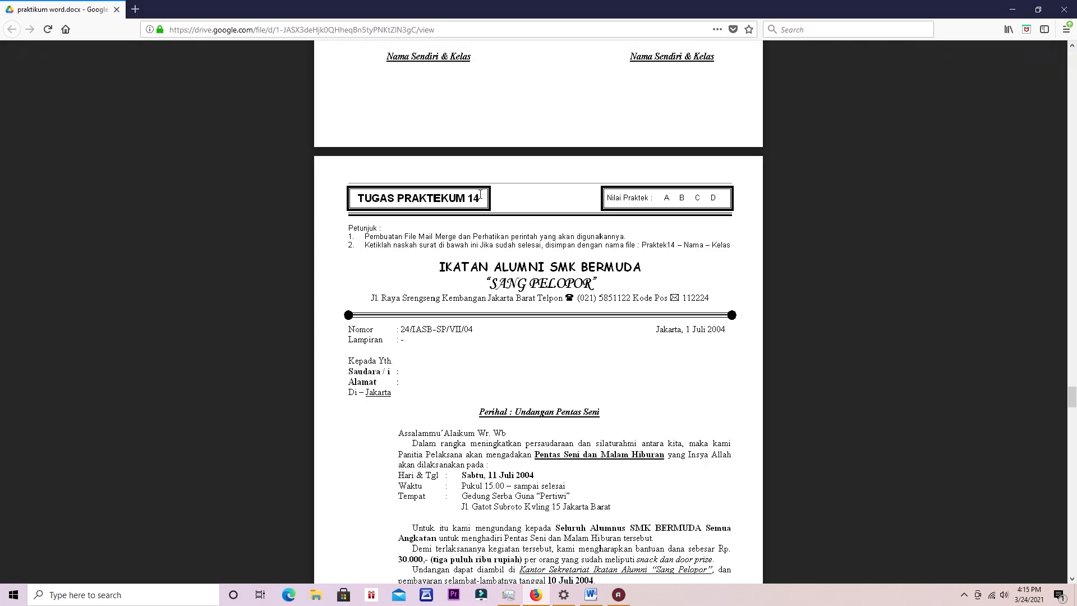
{"action": "scroll", "coordinate": [480, 195], "scroll_direction": "down", "scroll_amount": 6}
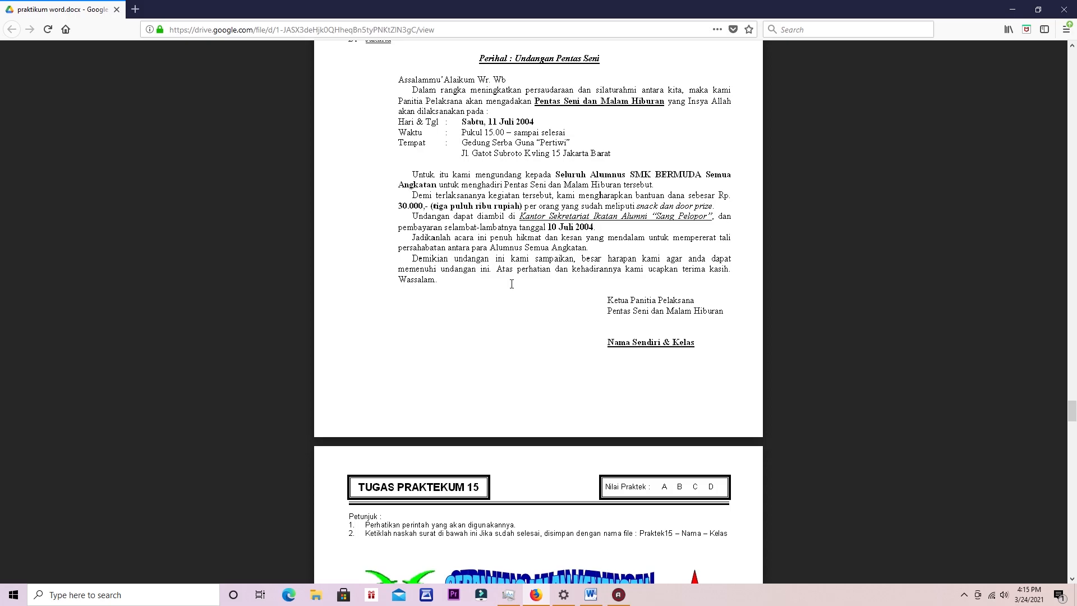
{"action": "scroll", "coordinate": [500, 384], "scroll_direction": "down", "scroll_amount": 1}
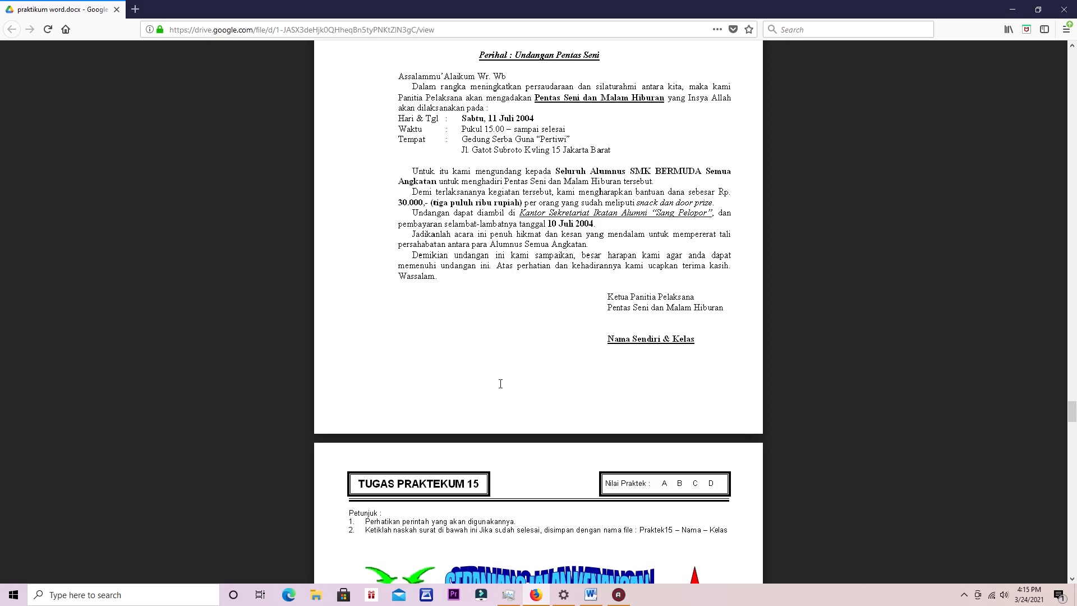
{"action": "scroll", "coordinate": [500, 384], "scroll_direction": "down", "scroll_amount": 2}
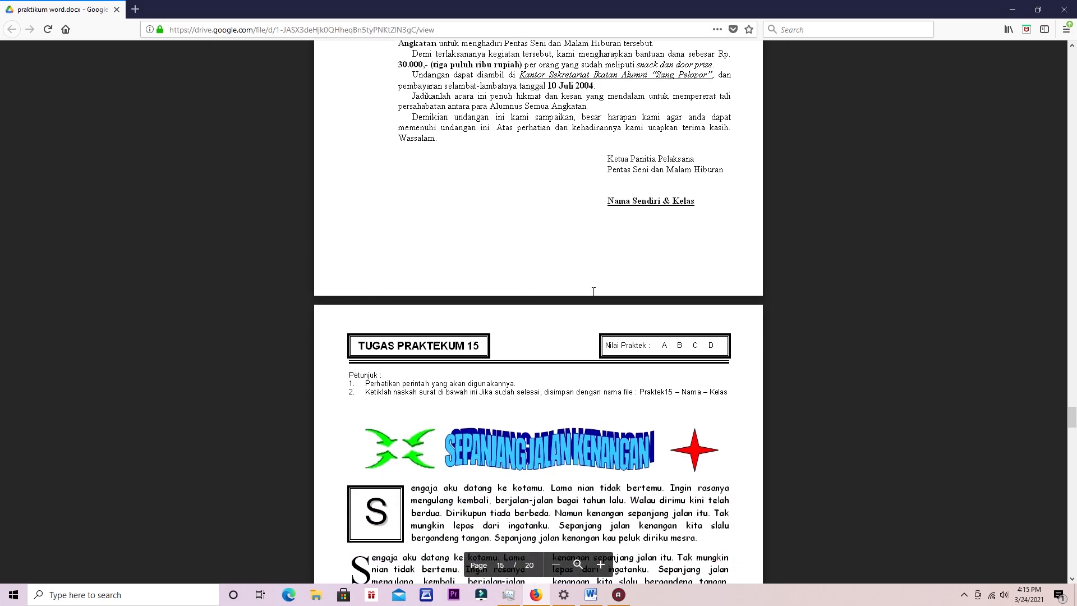
- In the blank Word document, enter PEMERINTAH PROVINSI JAWABARAT, DINAS PENDIDIKAN and SMA NEGERI 5 GARUT as three separate letterhead lines
{"action": "left_click", "coordinate": [592, 596]}
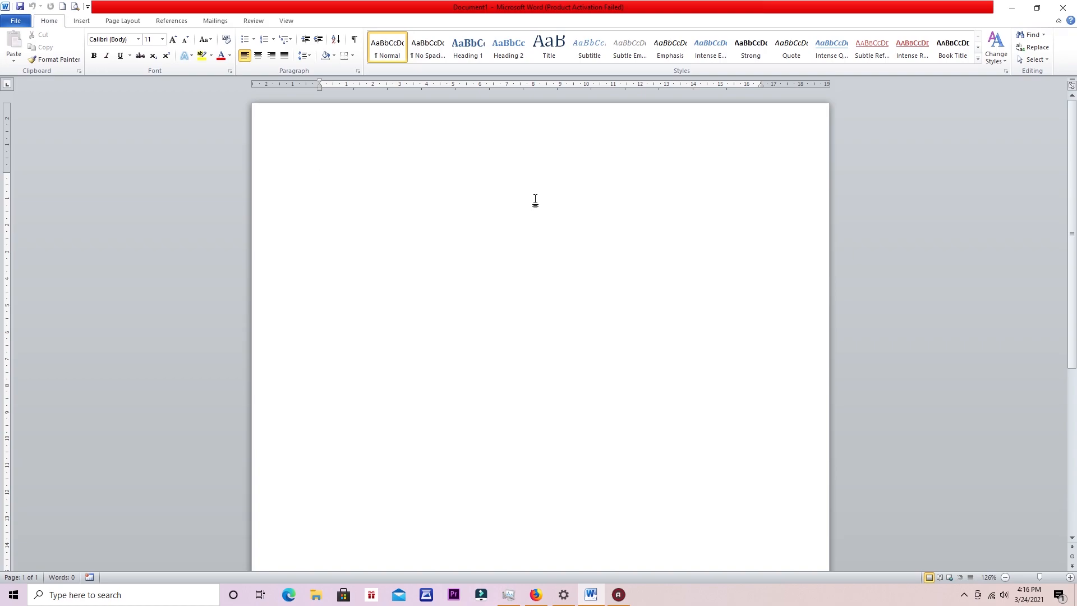
{"action": "type", "text": "PEMERINTAH PROVINS"}
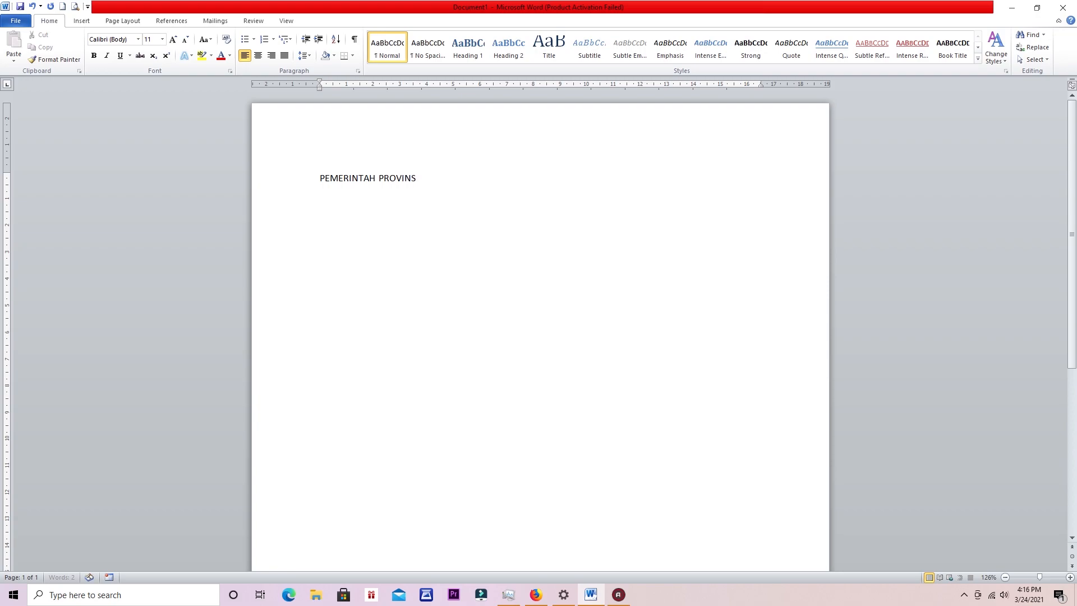
{"action": "type", "text": "I JAWABARAT"}
{"action": "key", "text": "Return"}
{"action": "type", "text": "DINAS PENDIDIKAN"}
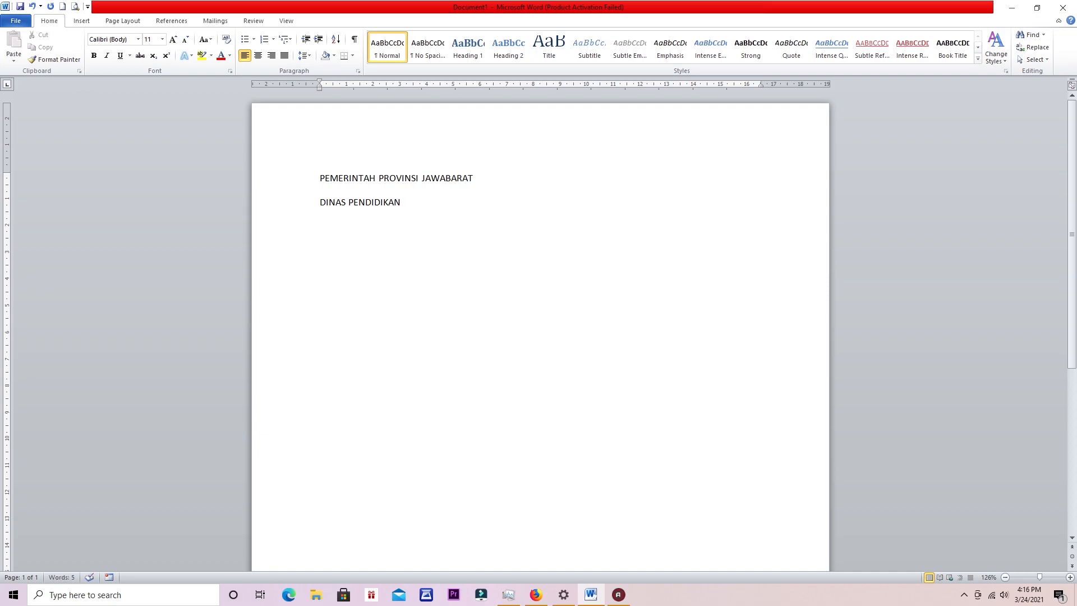
{"action": "type", "text": "SMA NEGERI 5 GARUT"}
- Center the three letterhead lines on the page
{"action": "left_click_drag", "start_coordinate": [317, 173], "coordinate": [427, 231]}
{"action": "left_click", "coordinate": [258, 56]}
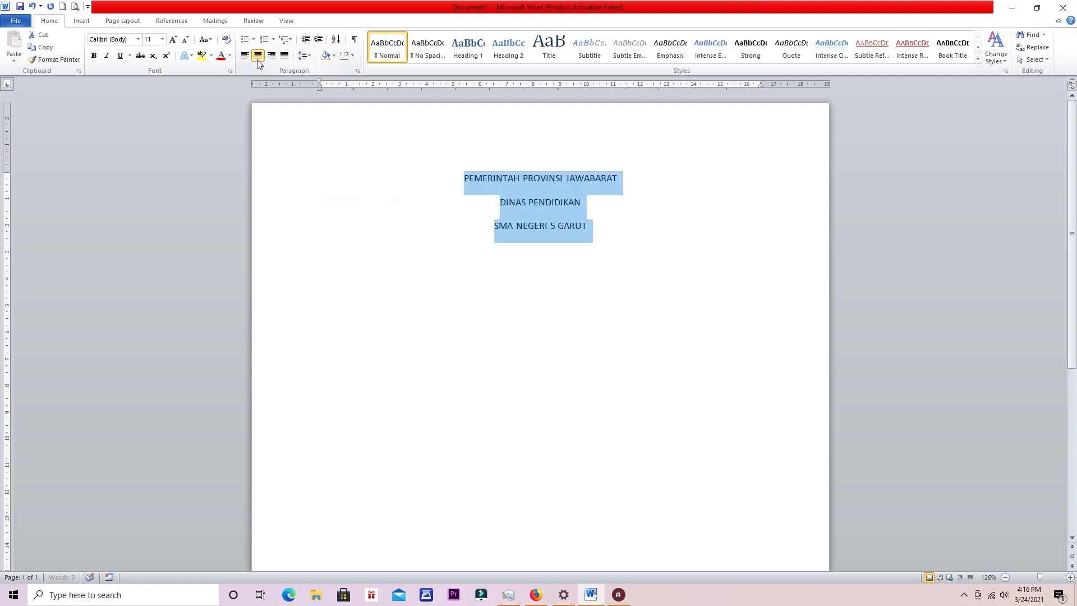
{"action": "left_click", "coordinate": [584, 226]}
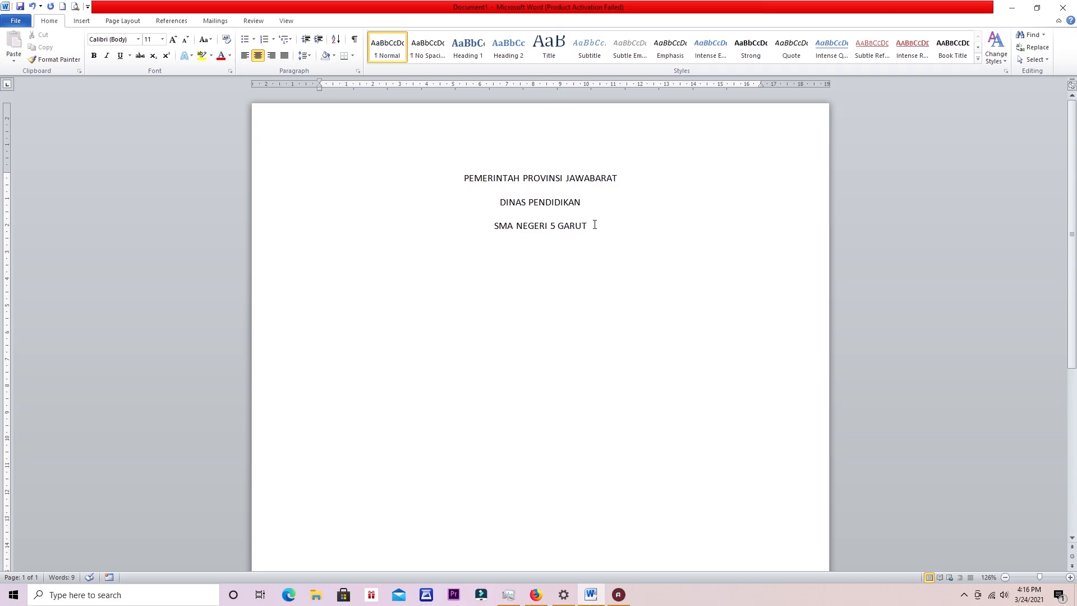
- Check the letterhead divider line in Tugas Praktekum 14 in the browser and return to the Word document
{"action": "left_click", "coordinate": [536, 595]}
{"action": "scroll", "coordinate": [598, 366], "scroll_direction": "up", "scroll_amount": 6}
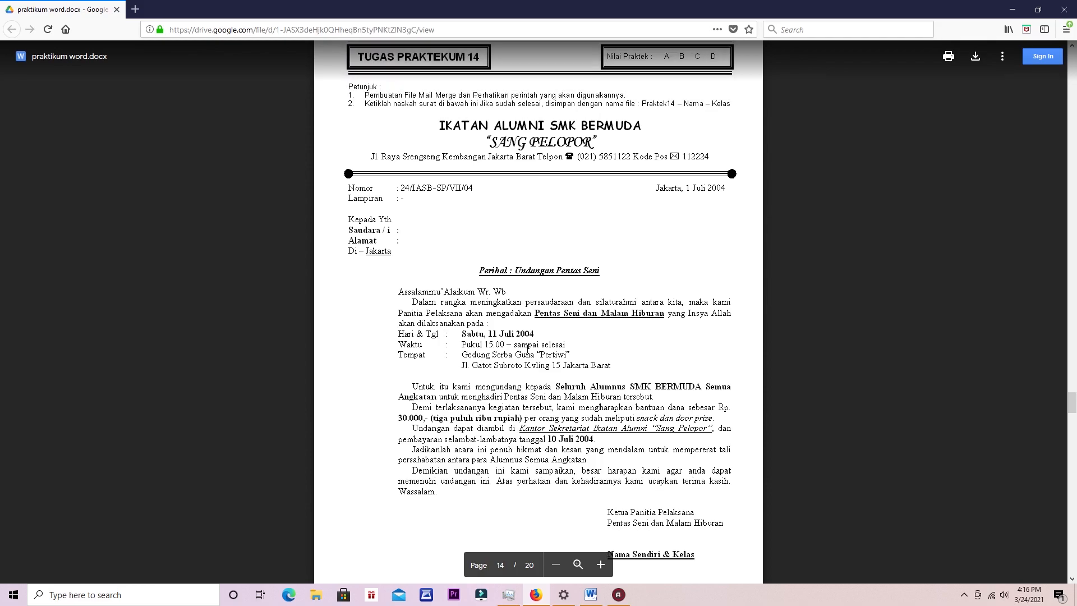
{"action": "left_click", "coordinate": [591, 595]}
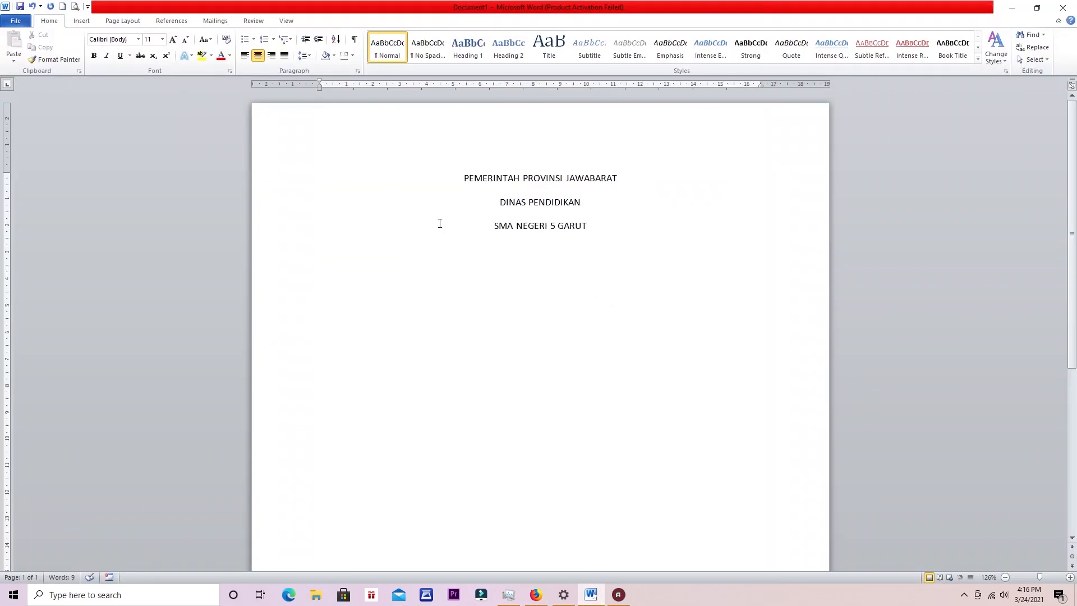
- Draw a straight horizontal line about 15.3 cm wide directly below SMA NEGERI 5 GARUT
{"action": "left_click", "coordinate": [81, 21]}
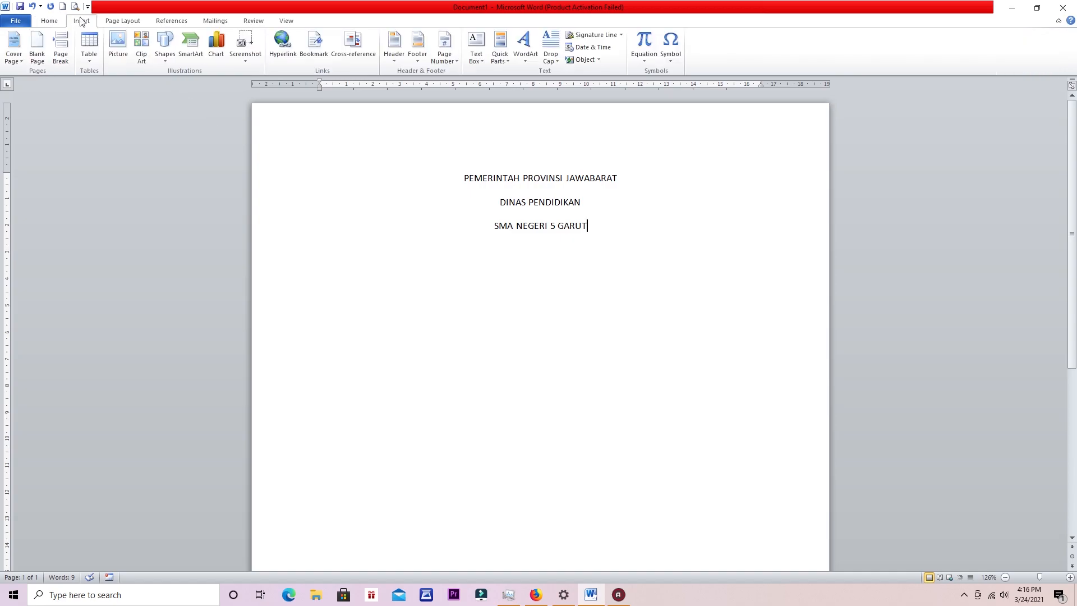
{"action": "left_click", "coordinate": [168, 58]}
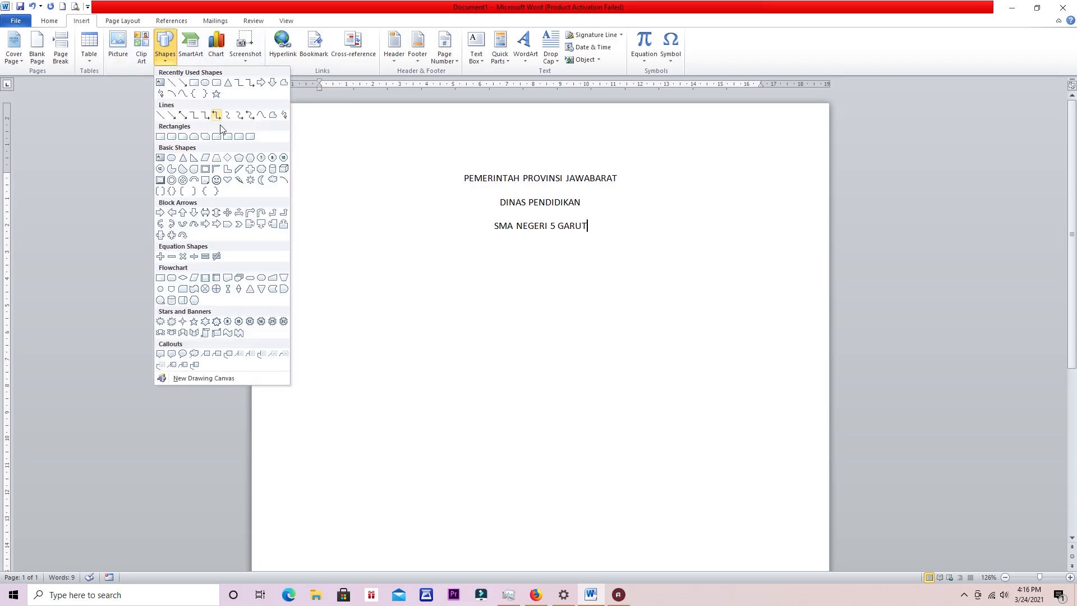
{"action": "left_click", "coordinate": [171, 83]}
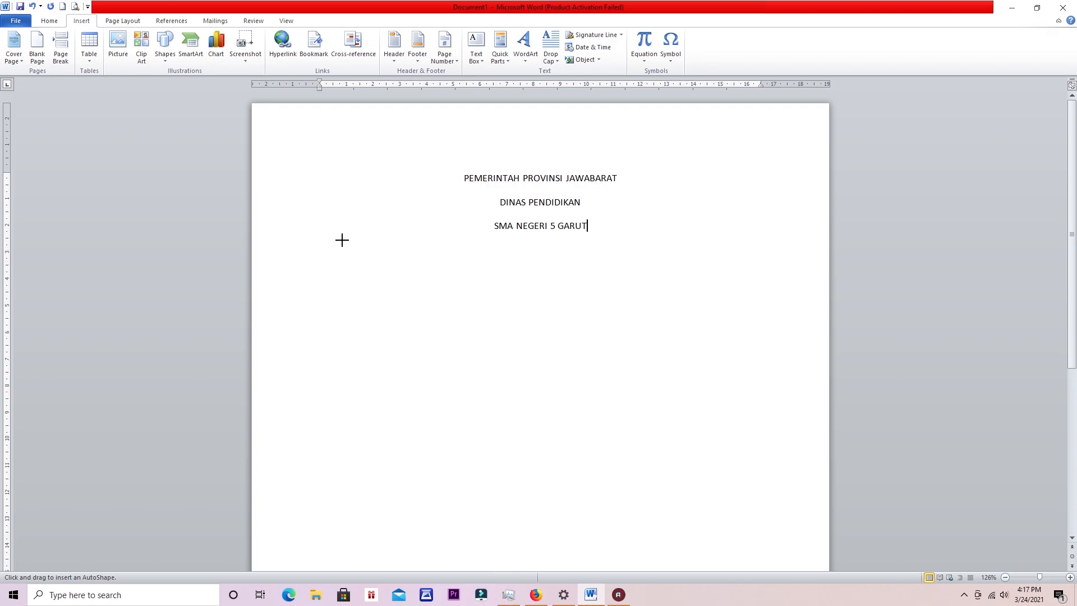
{"action": "left_click_drag", "start_coordinate": [342, 240], "coordinate": [746, 239]}
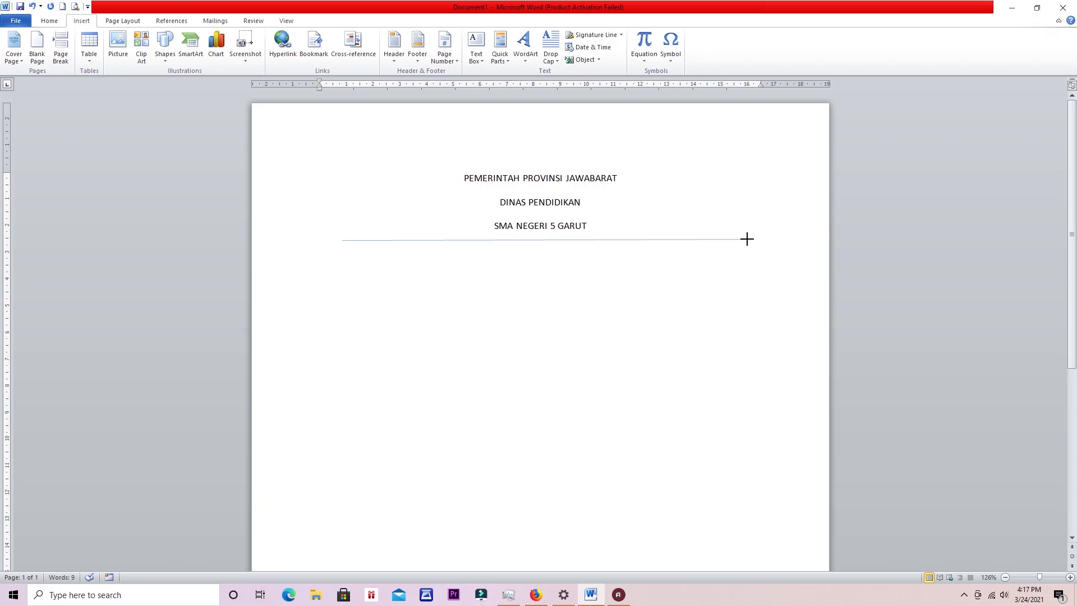
{"action": "left_click_drag", "start_coordinate": [747, 239], "coordinate": [751, 239]}
{"action": "left_click_drag", "start_coordinate": [752, 239], "coordinate": [752, 240]}
{"action": "scroll", "coordinate": [666, 245], "scroll_direction": "down", "scroll_amount": 1}
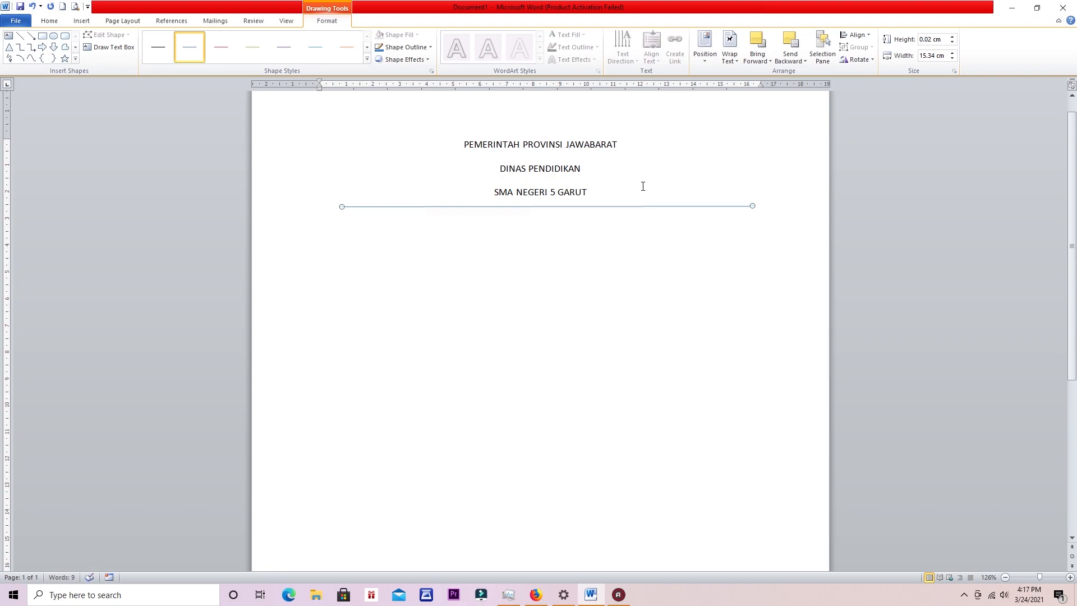
- Apply the heavy black preset style to the line under the letterhead and set its weight to 1½ pt
{"action": "left_click", "coordinate": [367, 58]}
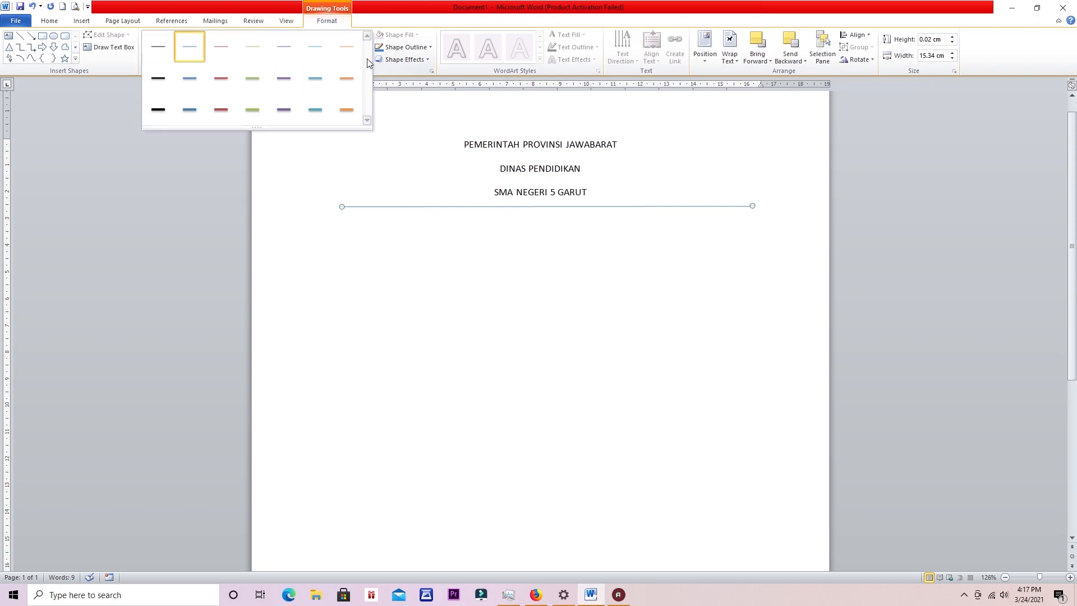
{"action": "left_click", "coordinate": [163, 112]}
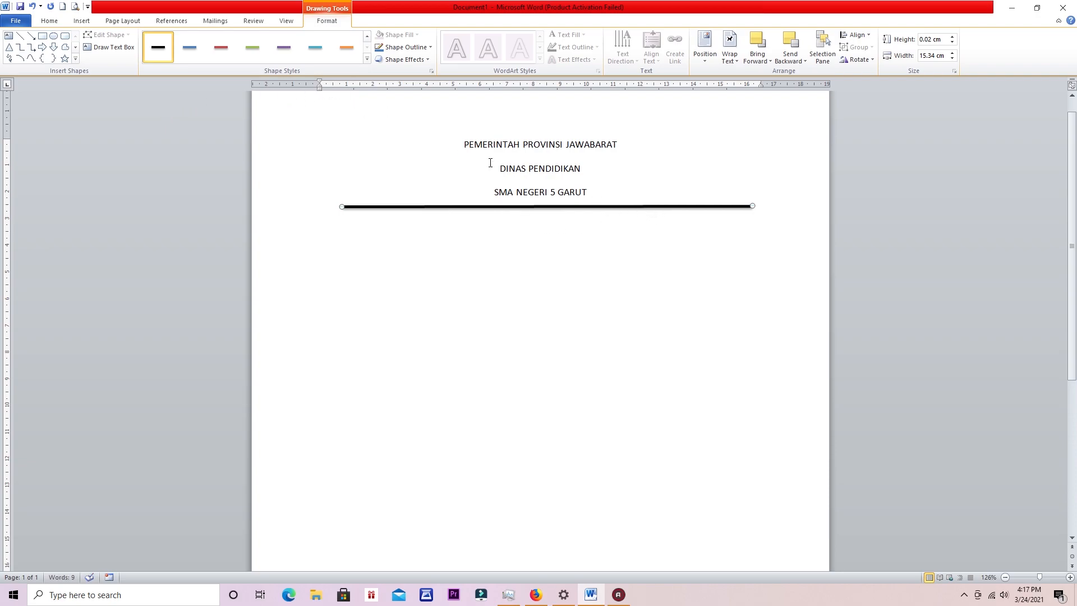
{"action": "left_click", "coordinate": [421, 51]}
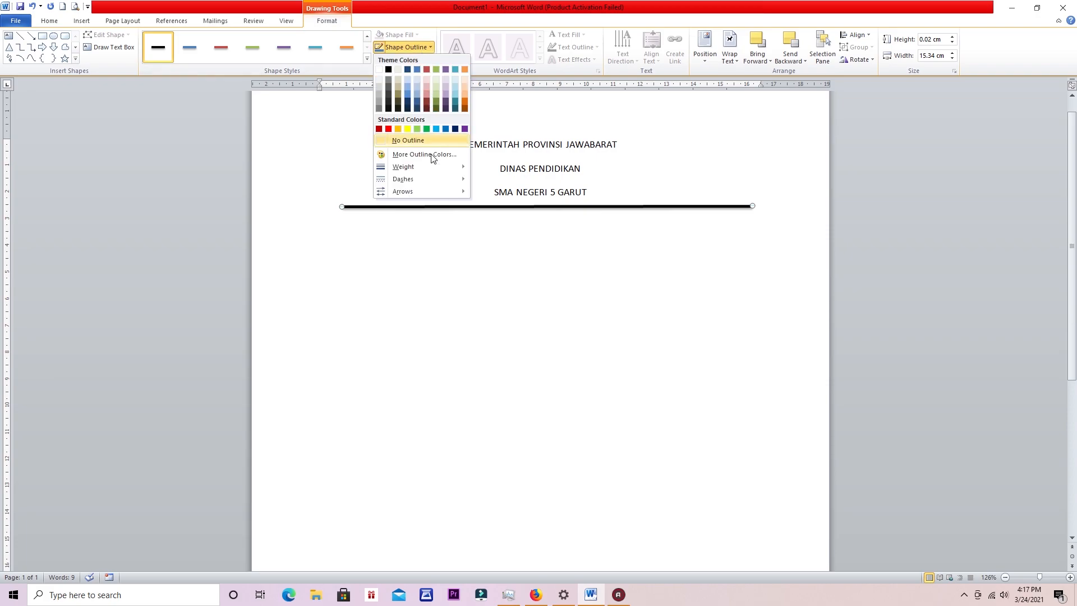
{"action": "mouse_move", "coordinate": [435, 171]}
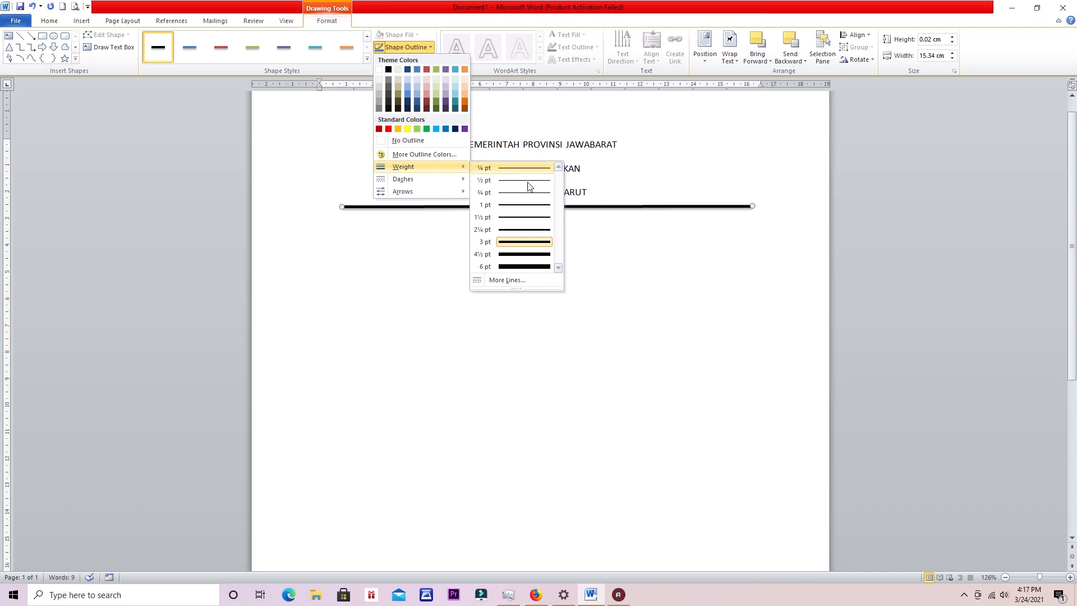
{"action": "left_click", "coordinate": [521, 217]}
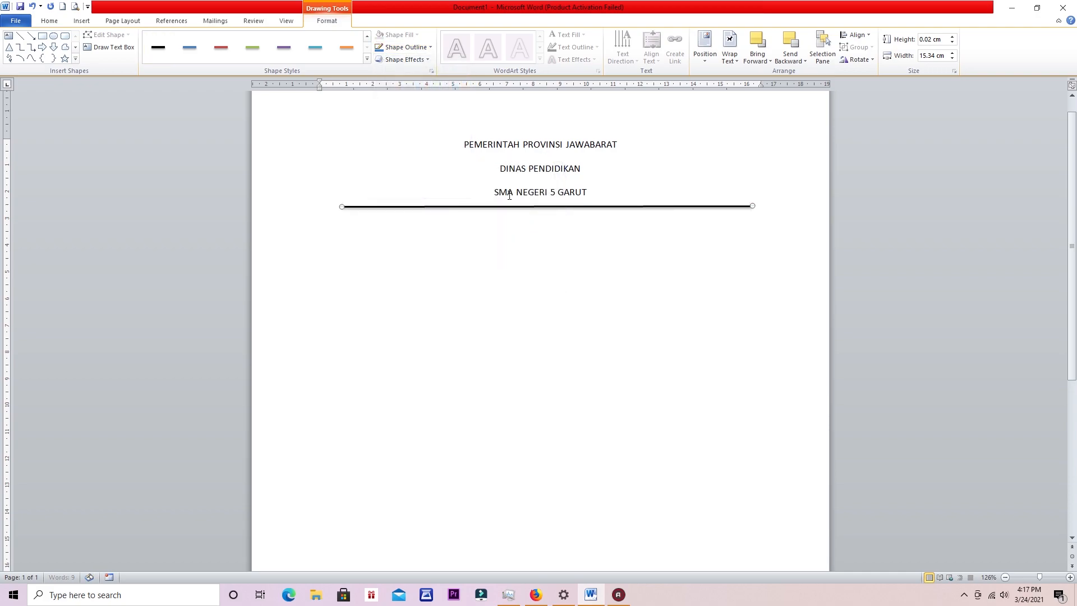
- Set the letterhead line's weight to 1 pt
{"action": "left_click", "coordinate": [394, 50]}
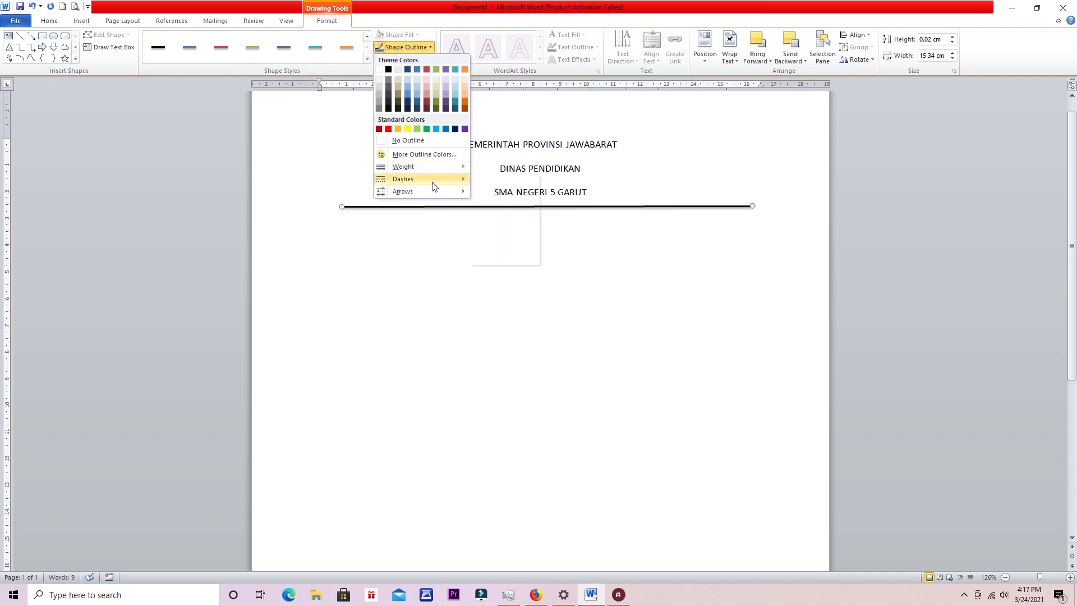
{"action": "mouse_move", "coordinate": [433, 185]}
{"action": "mouse_move", "coordinate": [435, 167]}
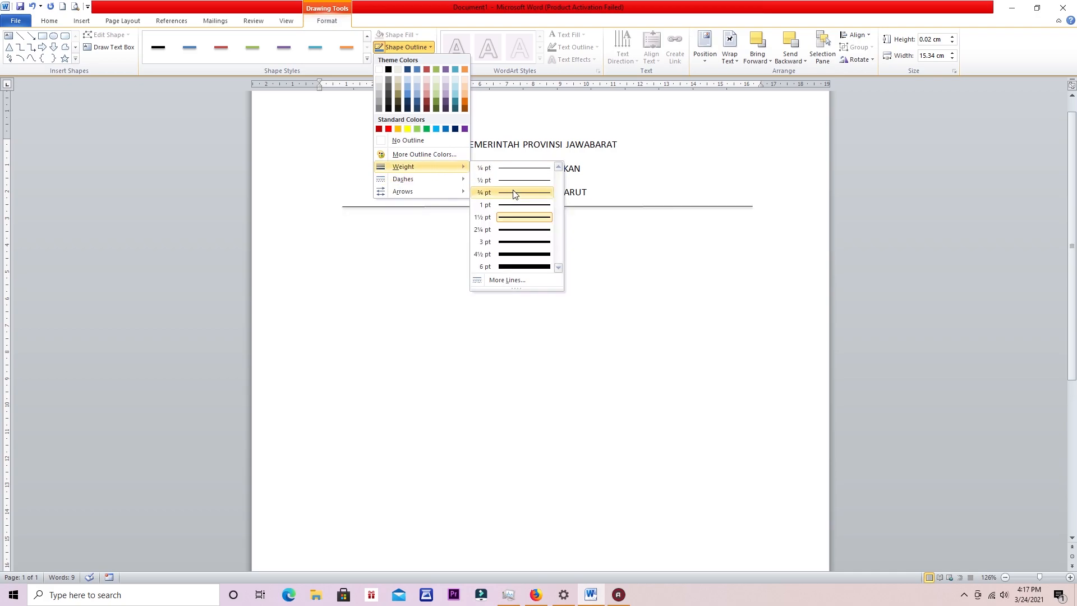
{"action": "left_click", "coordinate": [512, 206]}
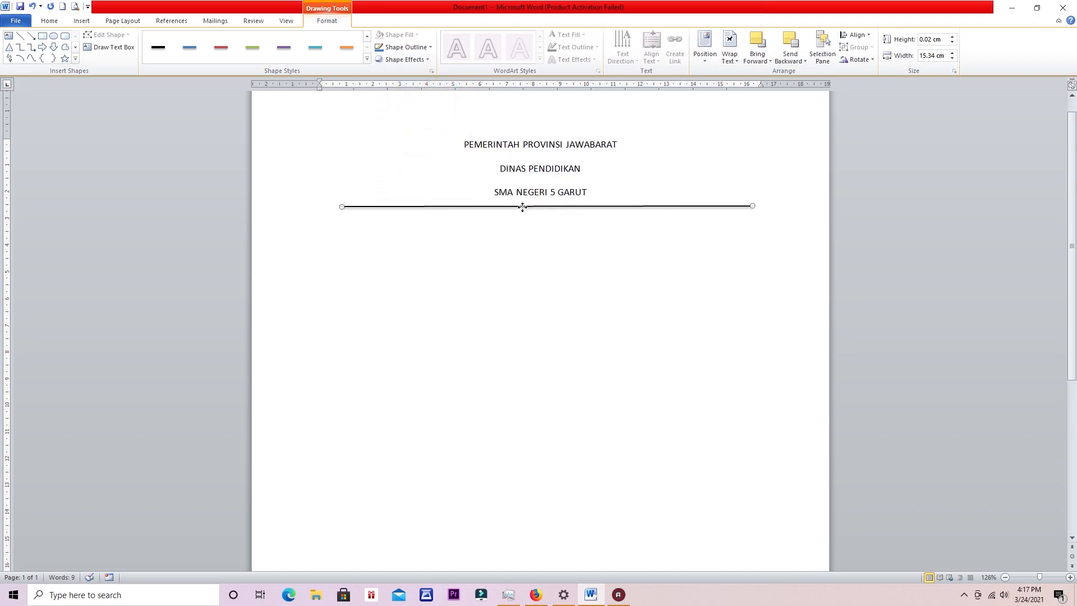
- Set the letterhead line's compound type to Thick Thin and apply the black preset from the second row of the opened style gallery
{"action": "right_click", "coordinate": [522, 207]}
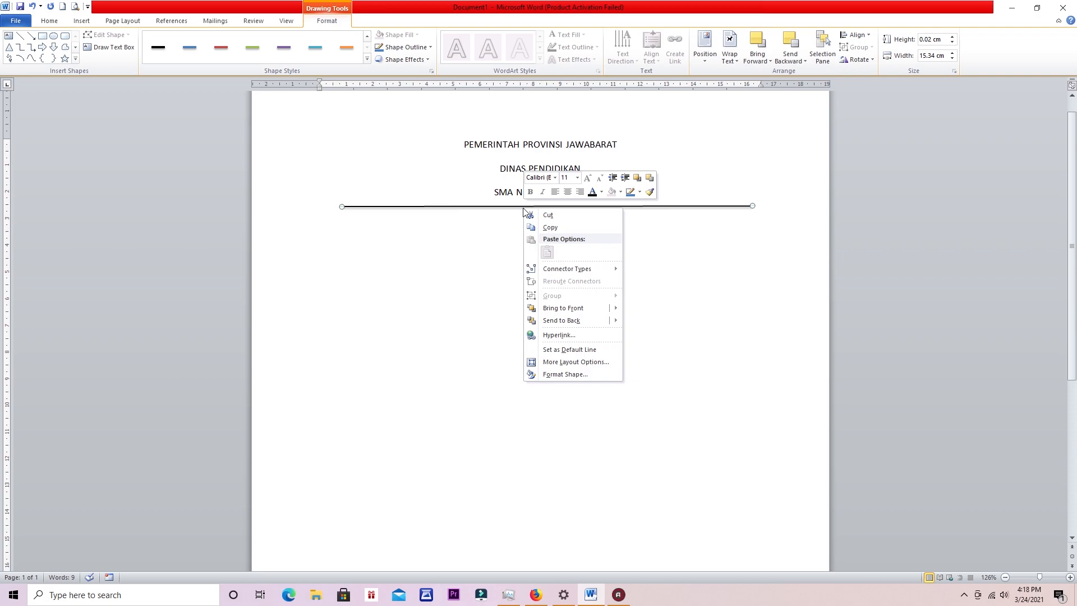
{"action": "left_click", "coordinate": [554, 375]}
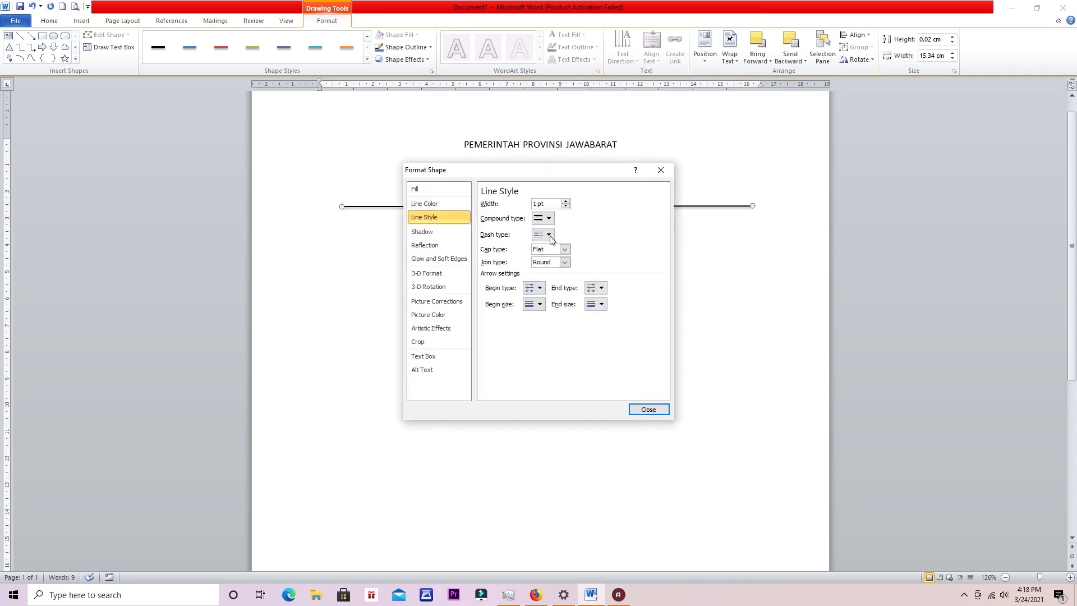
{"action": "left_click", "coordinate": [549, 218]}
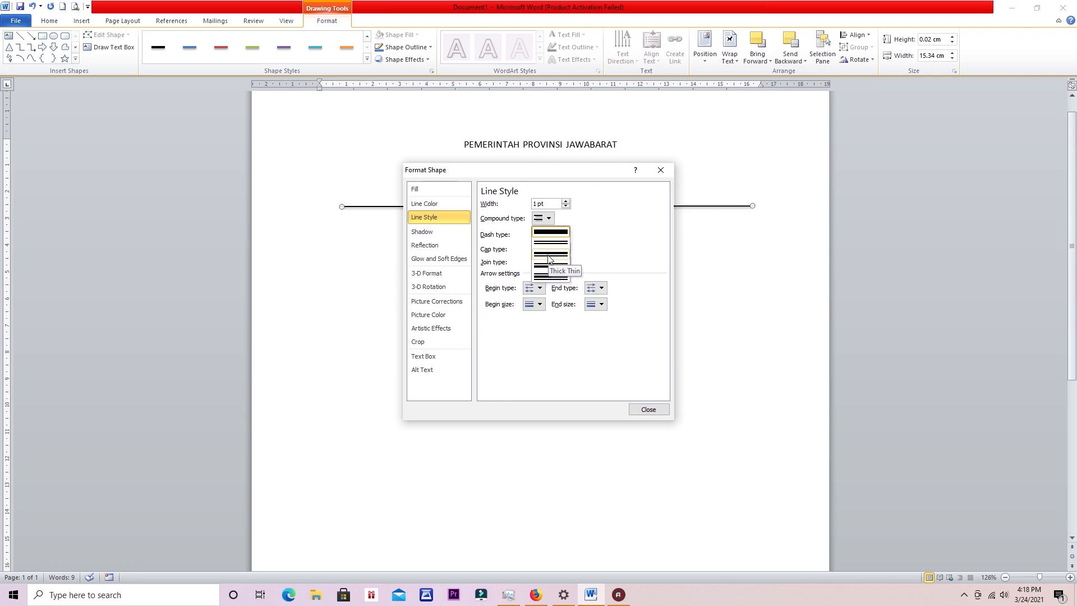
{"action": "left_click", "coordinate": [548, 258]}
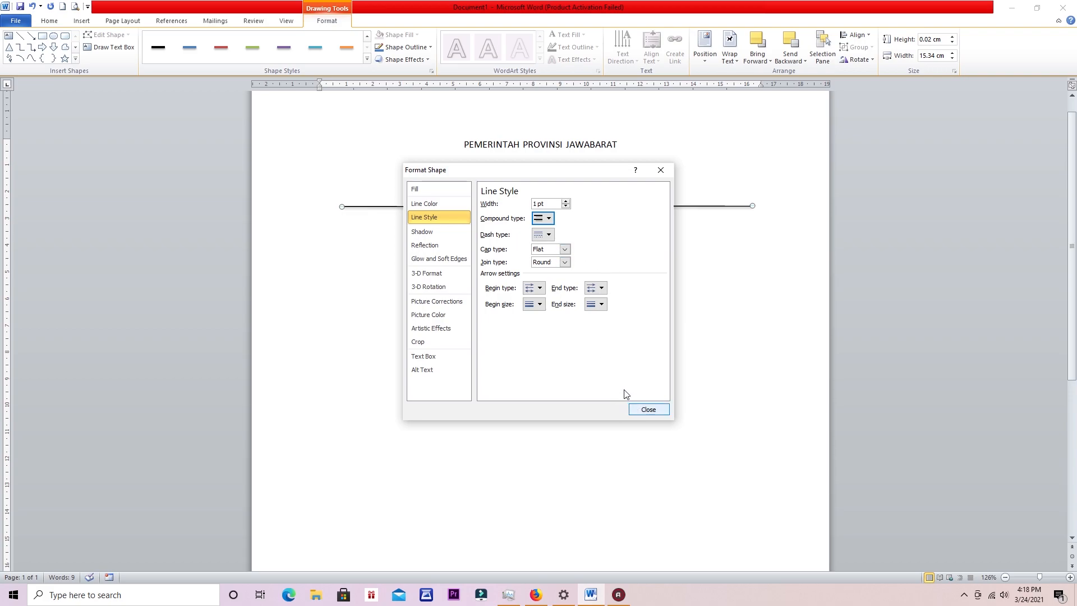
{"action": "left_click", "coordinate": [647, 409]}
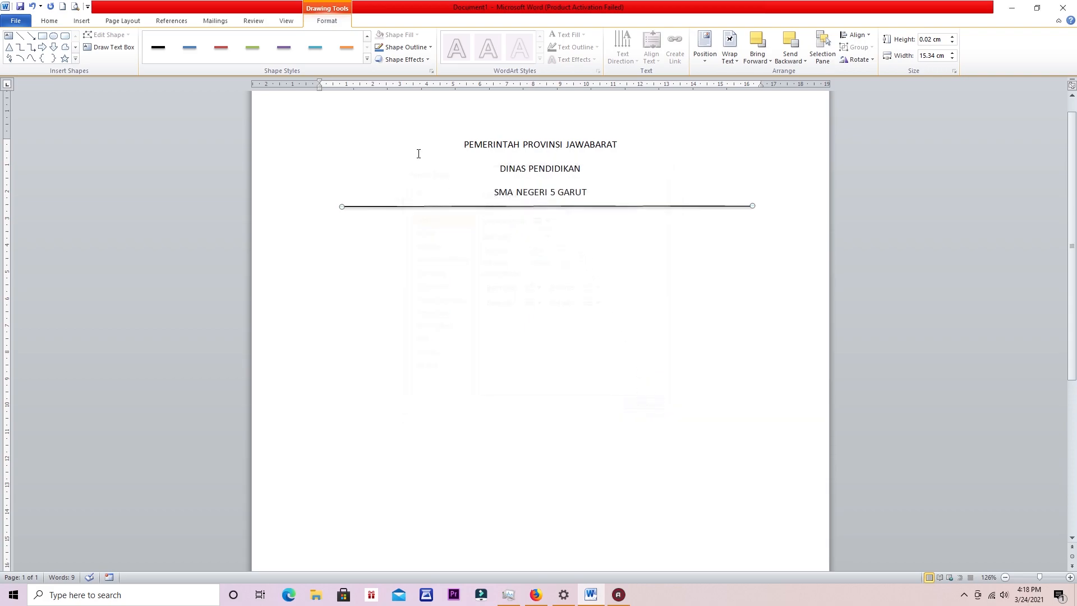
{"action": "left_click", "coordinate": [367, 56]}
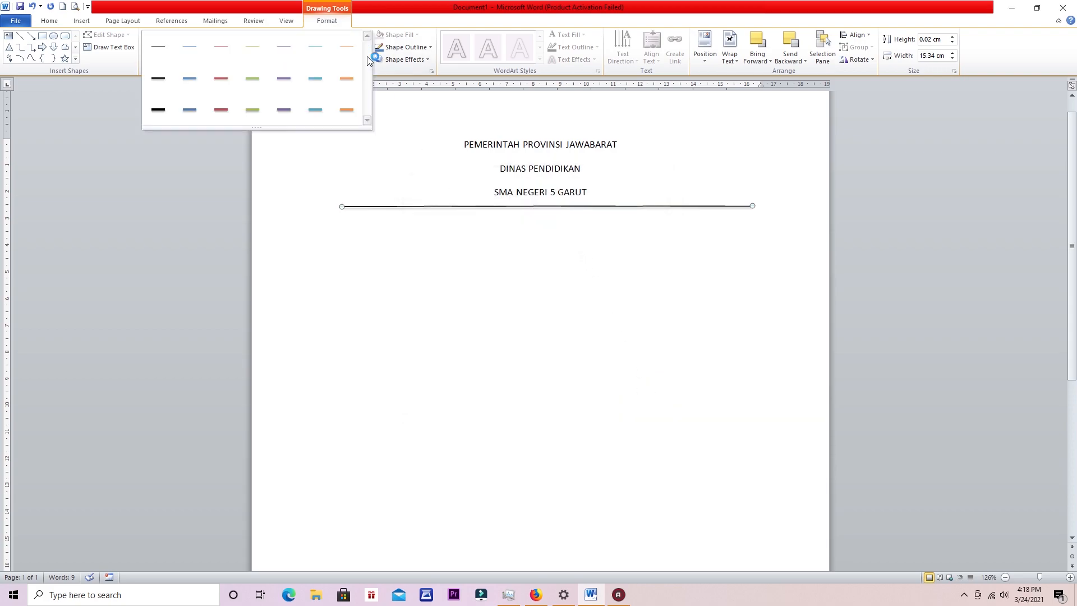
{"action": "left_click", "coordinate": [158, 78]}
- Try stretching the letterhead line's right end to a width of about 15.7 cm, and undo the resize
{"action": "scroll", "coordinate": [591, 208], "scroll_direction": "up", "scroll_amount": 2}
{"action": "scroll", "coordinate": [592, 208], "scroll_direction": "up", "scroll_amount": 4}
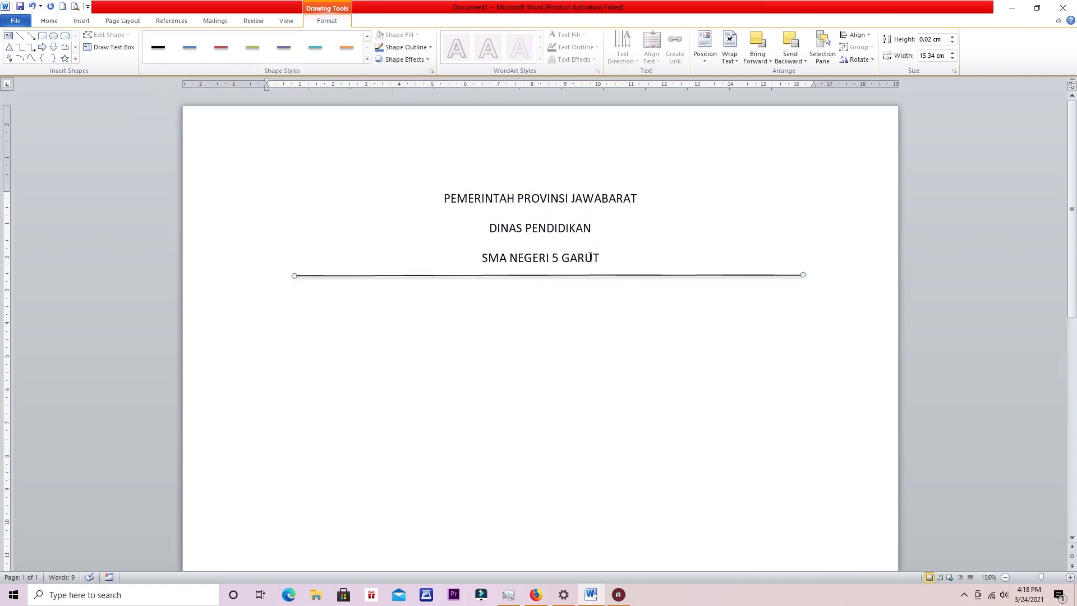
{"action": "left_click_drag", "start_coordinate": [854, 310], "coordinate": [868, 314]}
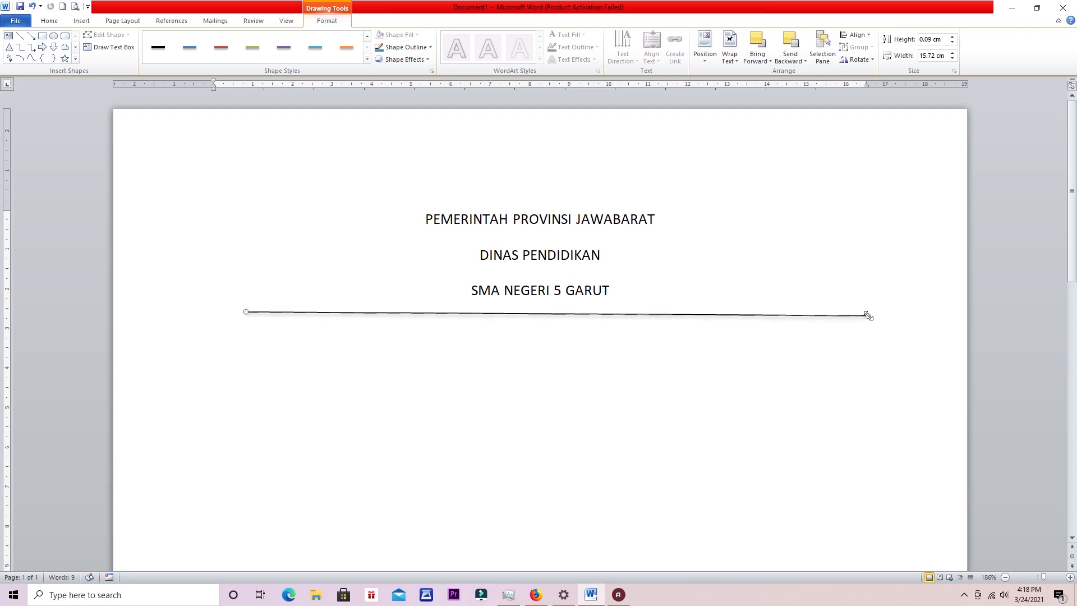
{"action": "key", "text": "ctrl+z"}
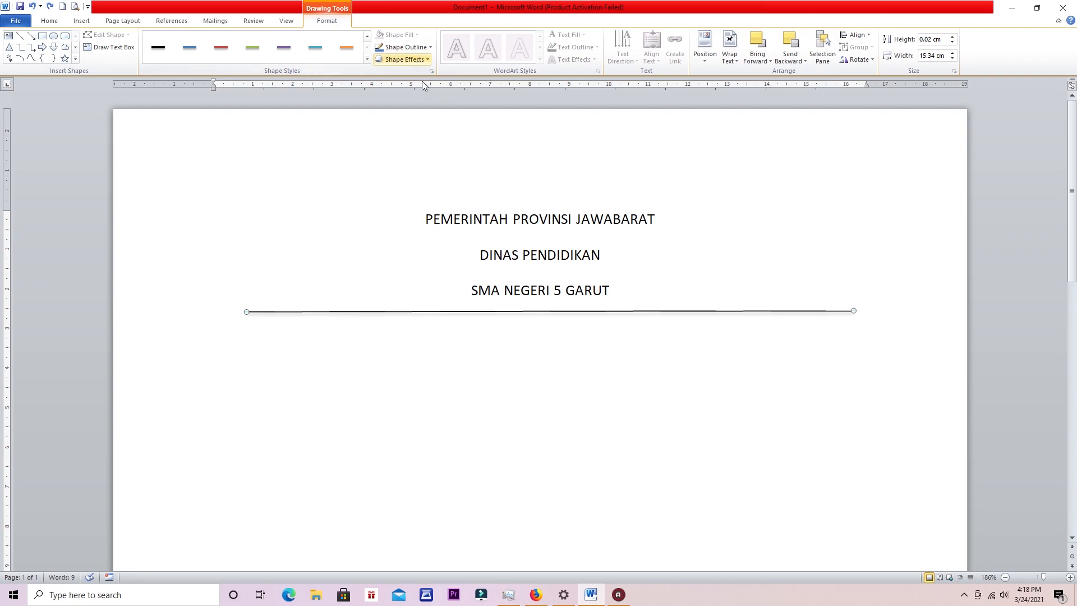
- Set the letterhead line's compound type to Thick Thin and its width to 2.5 pt
{"action": "right_click", "coordinate": [549, 311]}
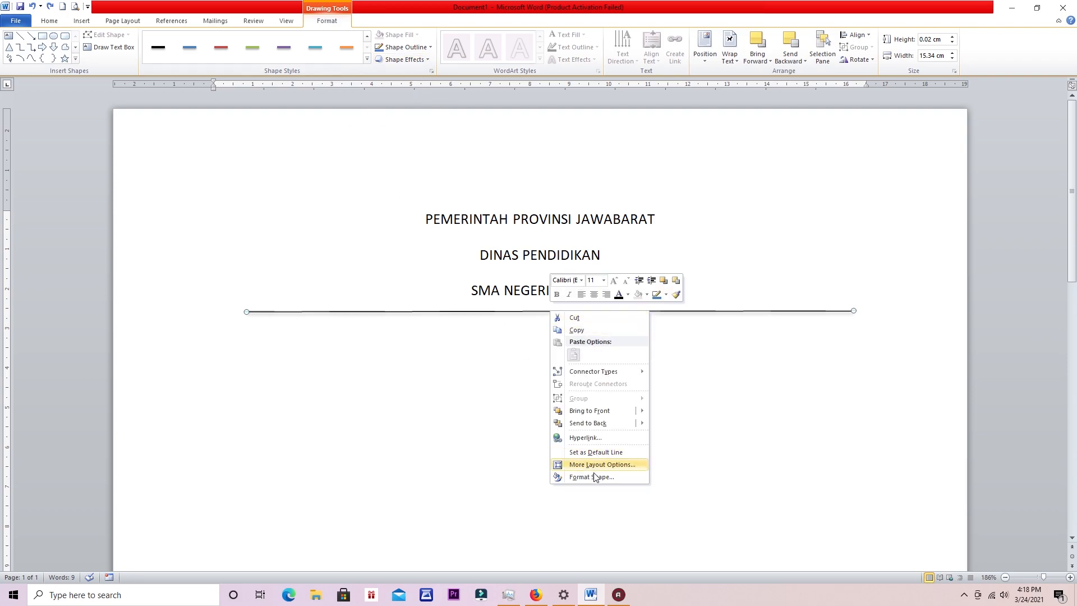
{"action": "left_click", "coordinate": [595, 476]}
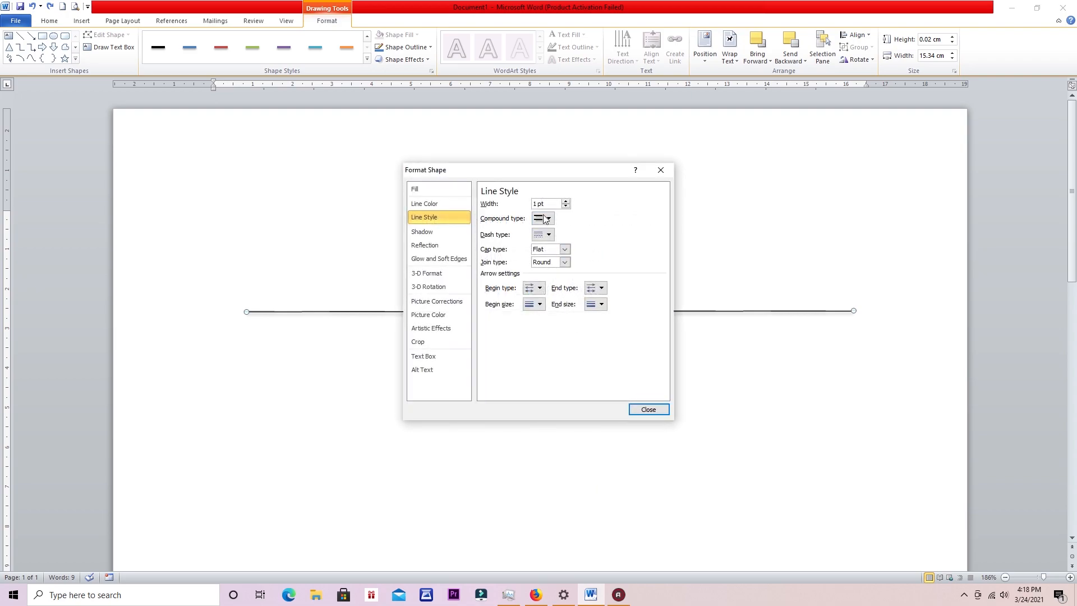
{"action": "left_click", "coordinate": [544, 219]}
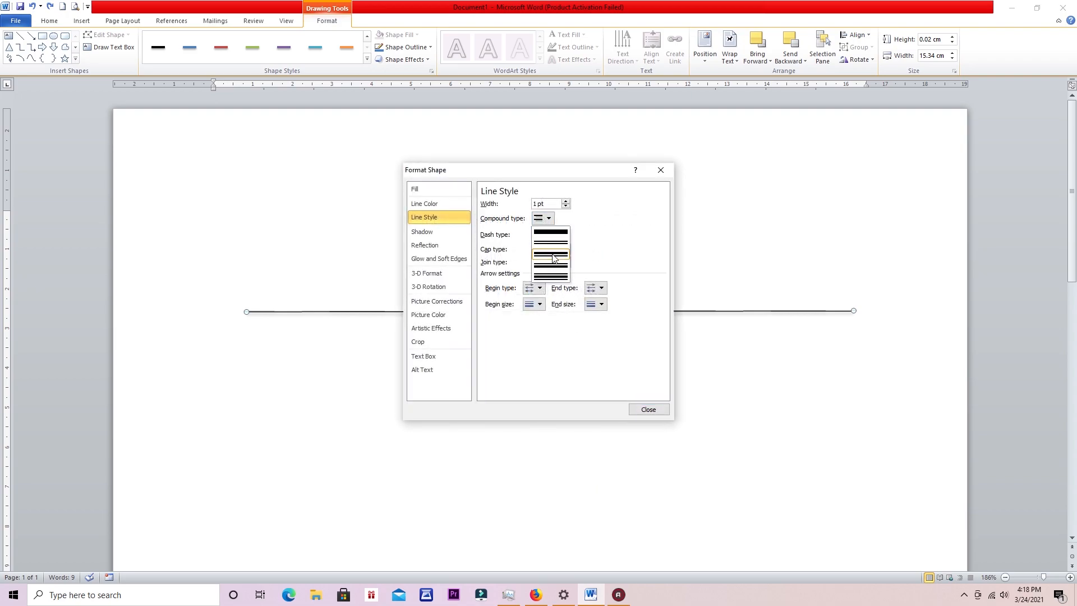
{"action": "left_click", "coordinate": [553, 257]}
{"action": "left_click", "coordinate": [566, 205]}
{"action": "left_click", "coordinate": [565, 205]}
{"action": "left_click", "coordinate": [566, 205]}
{"action": "left_click", "coordinate": [566, 203]}
{"action": "left_click", "coordinate": [565, 203]}
{"action": "left_click", "coordinate": [565, 203]}
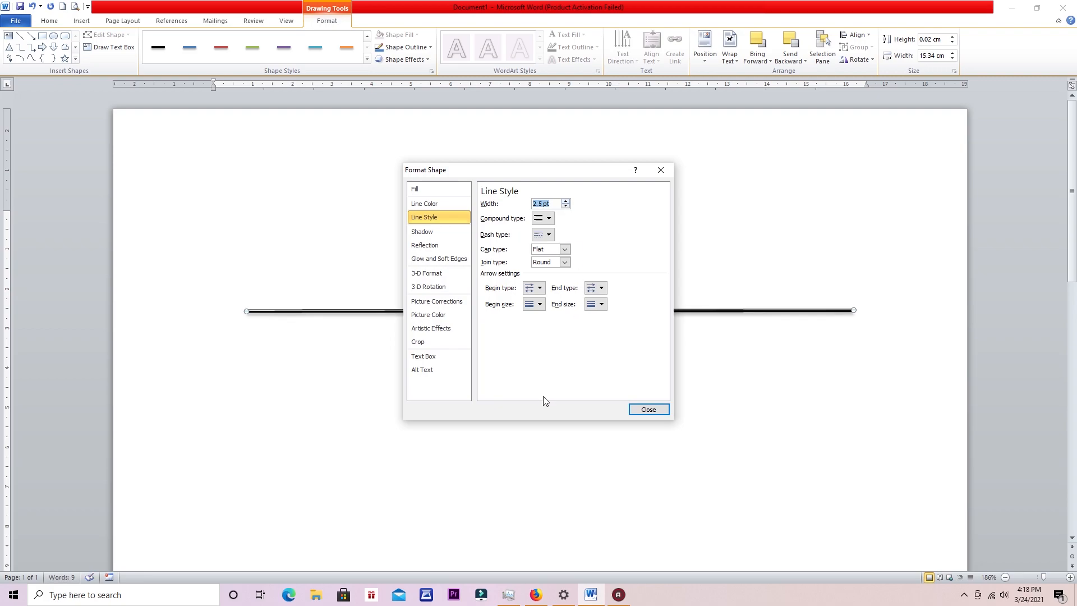
{"action": "left_click", "coordinate": [640, 411]}
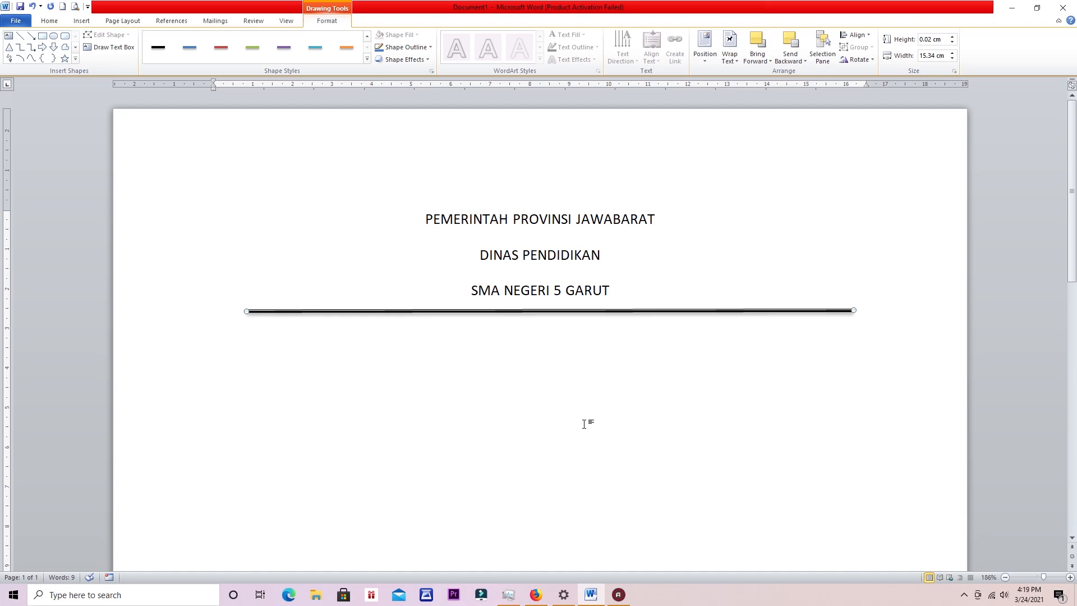
- Check the letterhead in Tugas Praktekum 14 in the browser, return to the Word document and open the full symbol selection
{"action": "left_click", "coordinate": [535, 603]}
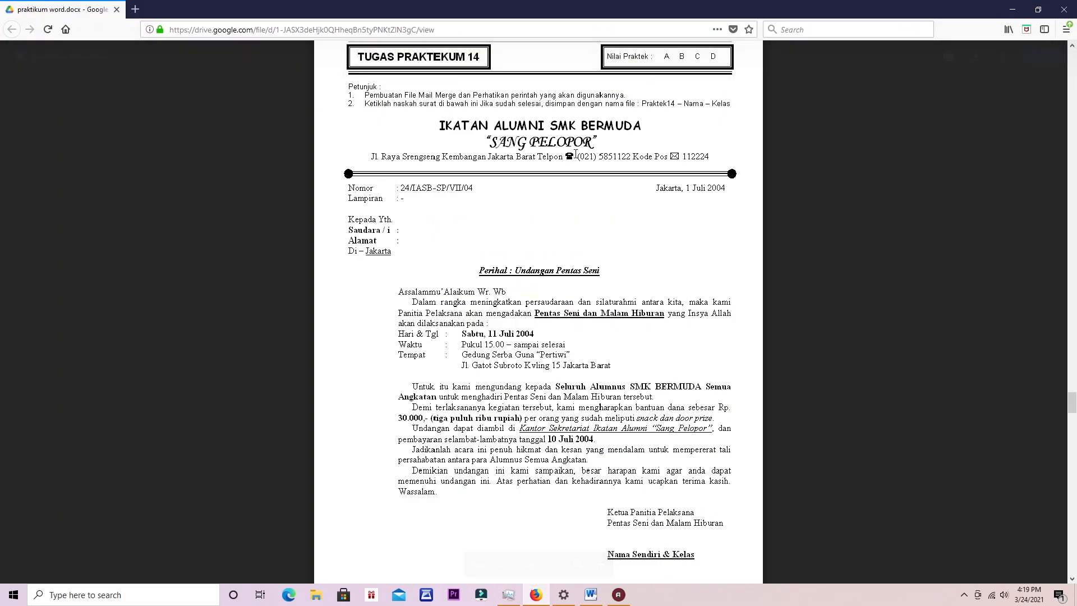
{"action": "left_click", "coordinate": [591, 594]}
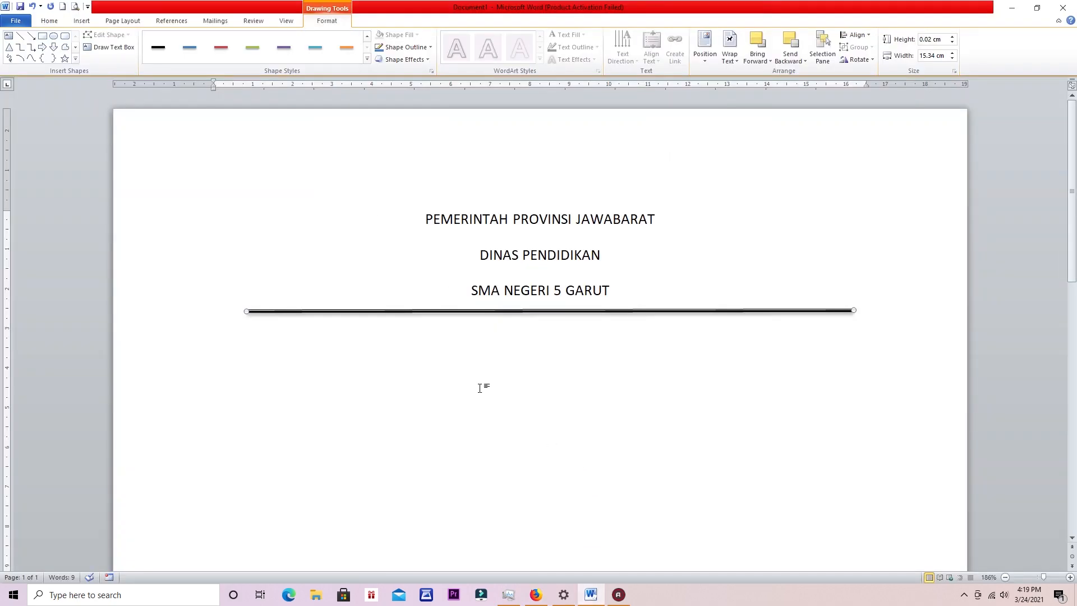
{"action": "left_click", "coordinate": [82, 21]}
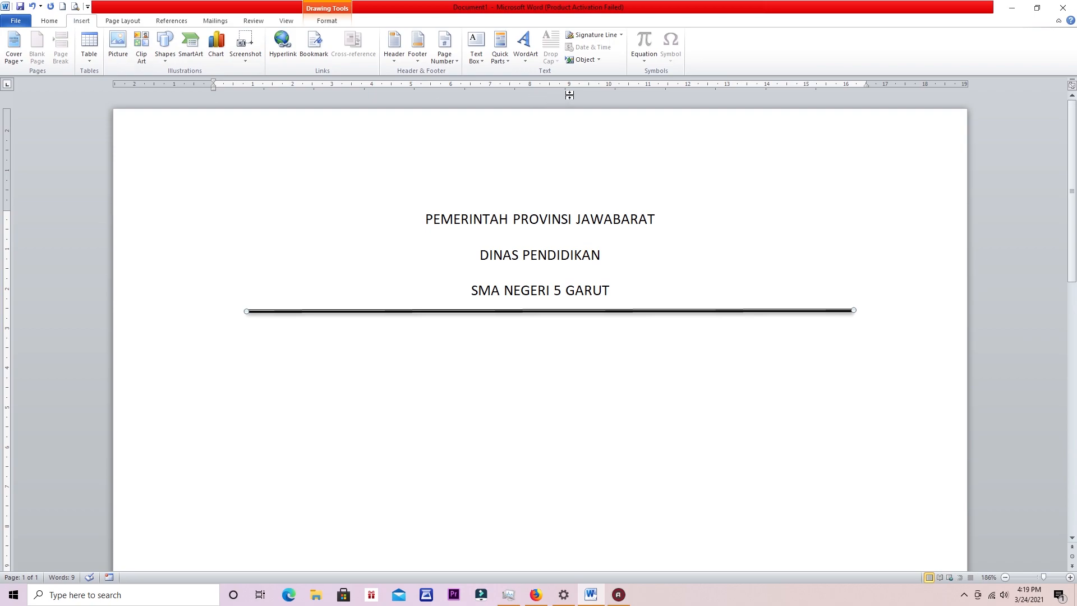
{"action": "left_click", "coordinate": [597, 375]}
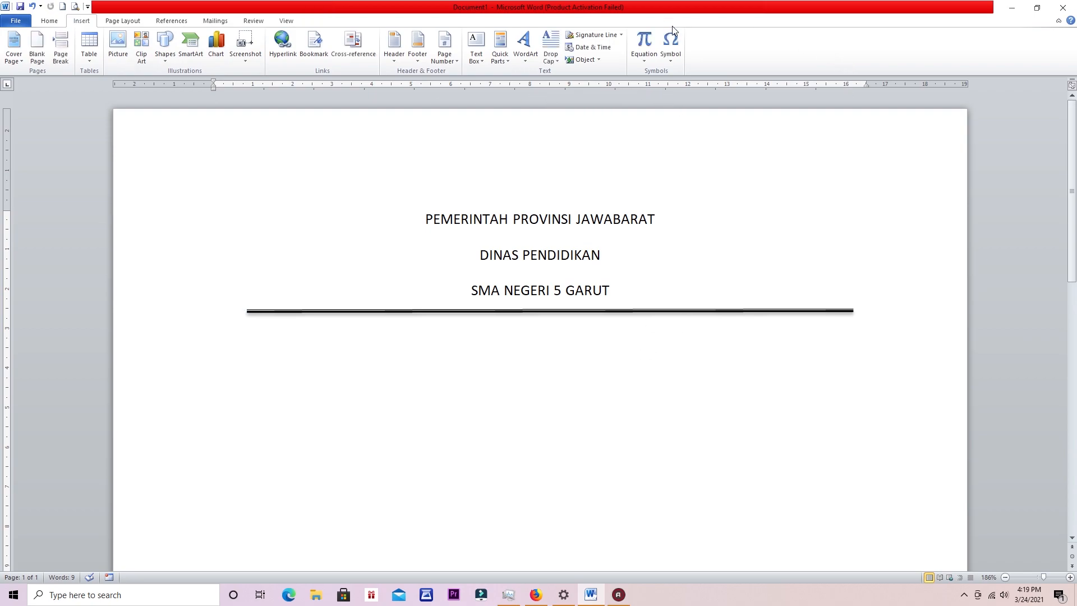
{"action": "left_click", "coordinate": [677, 48]}
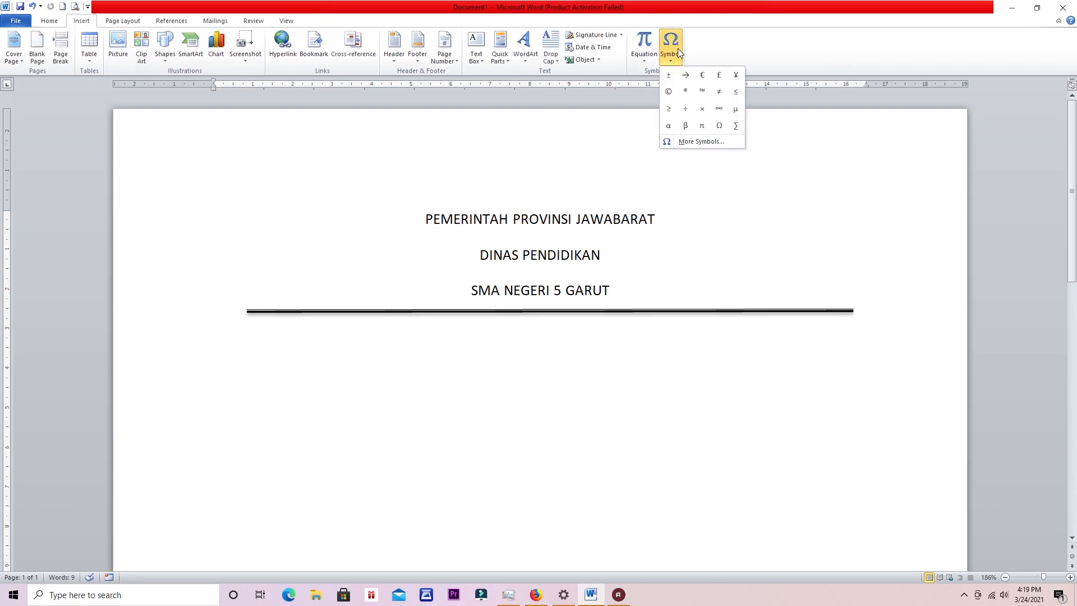
{"action": "left_click", "coordinate": [699, 144]}
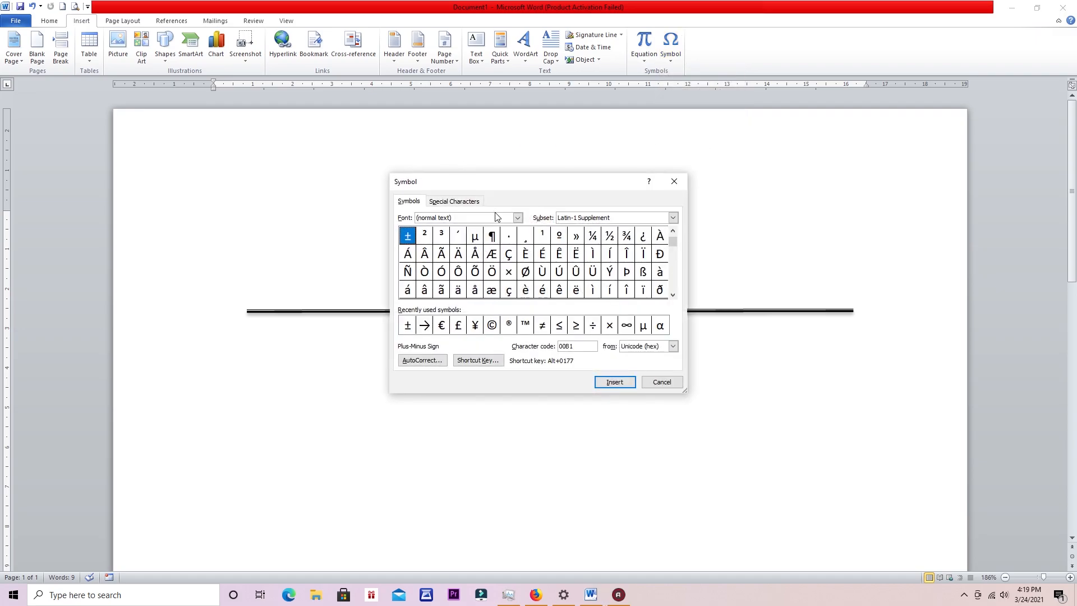
- Browse the available symbols and switch the symbol font to Wingdings
{"action": "left_click_drag", "start_coordinate": [674, 241], "coordinate": [673, 253]}
{"action": "left_click_drag", "start_coordinate": [673, 296], "coordinate": [673, 297]}
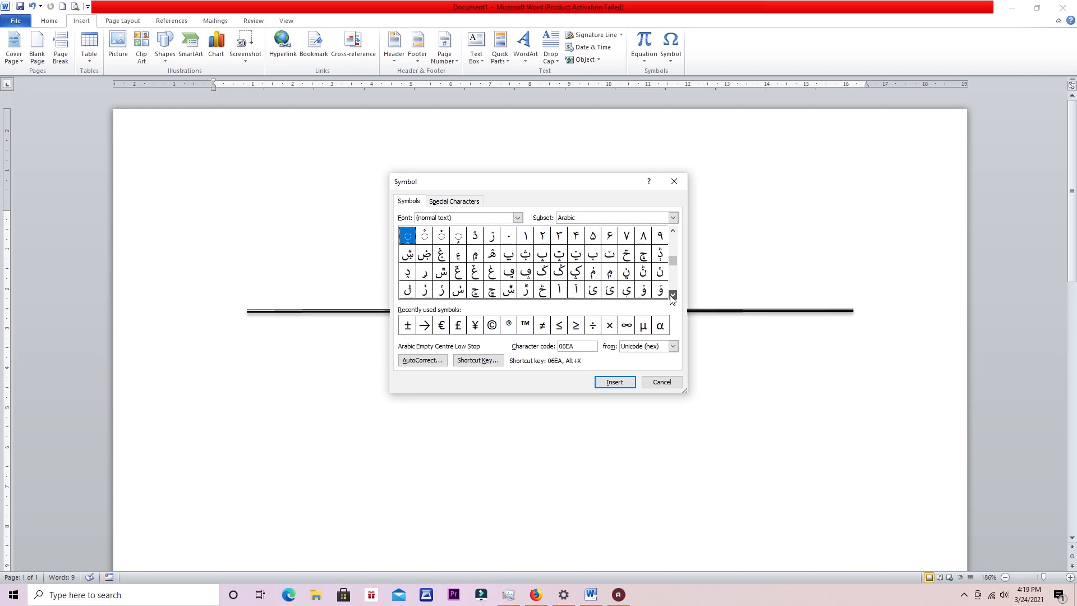
{"action": "left_click", "coordinate": [517, 218]}
{"action": "left_click_drag", "start_coordinate": [522, 238], "coordinate": [517, 263]}
{"action": "scroll", "coordinate": [490, 255], "scroll_direction": "up", "scroll_amount": 2}
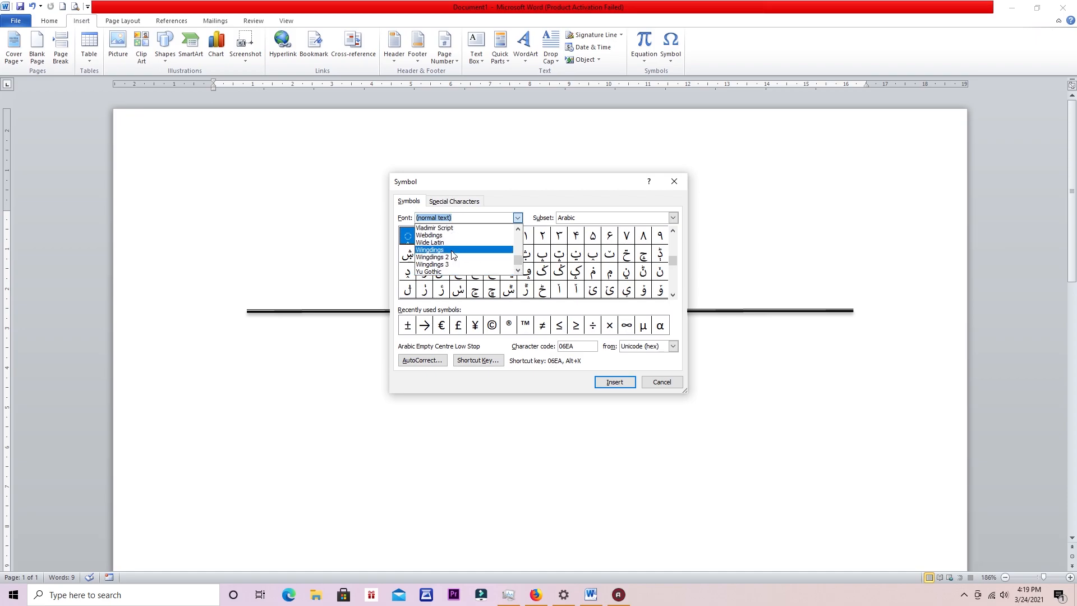
{"action": "left_click", "coordinate": [454, 251]}
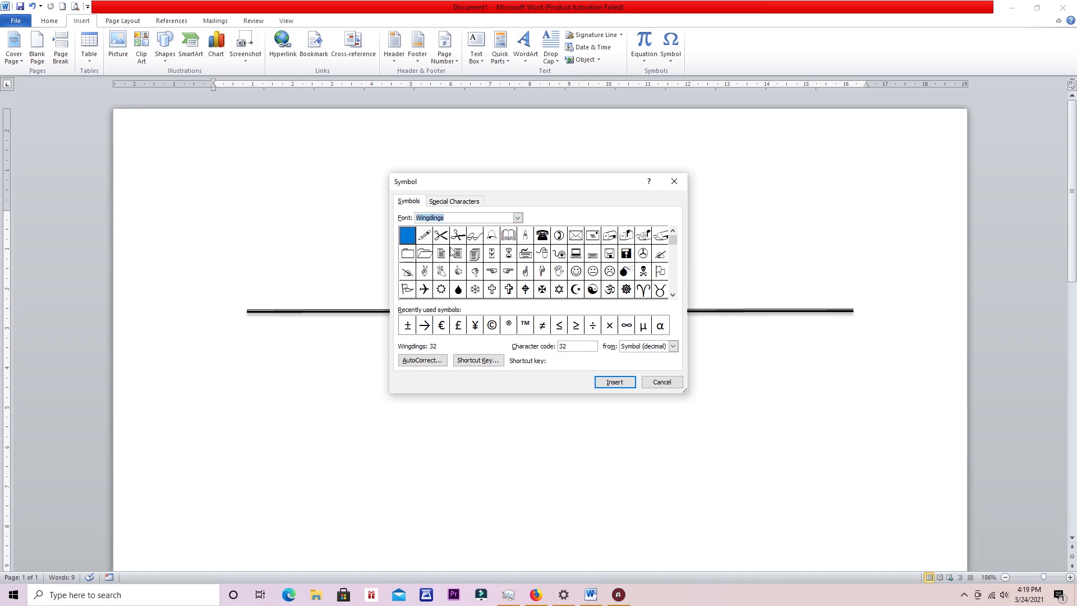
- Insert the Wingdings telephone symbol (code 40) and envelope symbol (code 42) into the letterhead text
{"action": "left_click", "coordinate": [543, 236]}
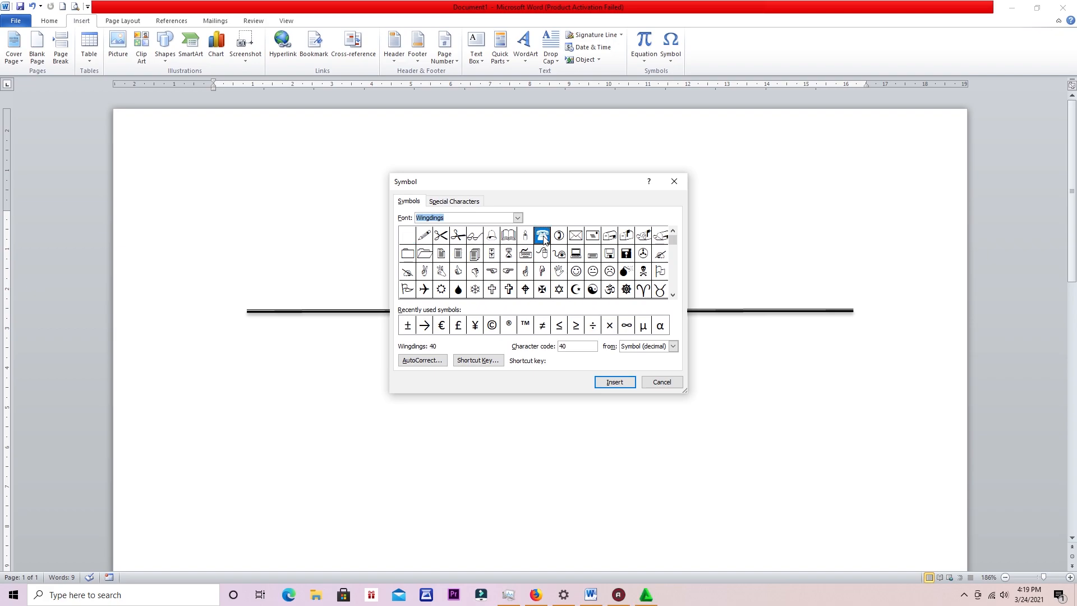
{"action": "left_click", "coordinate": [614, 383]}
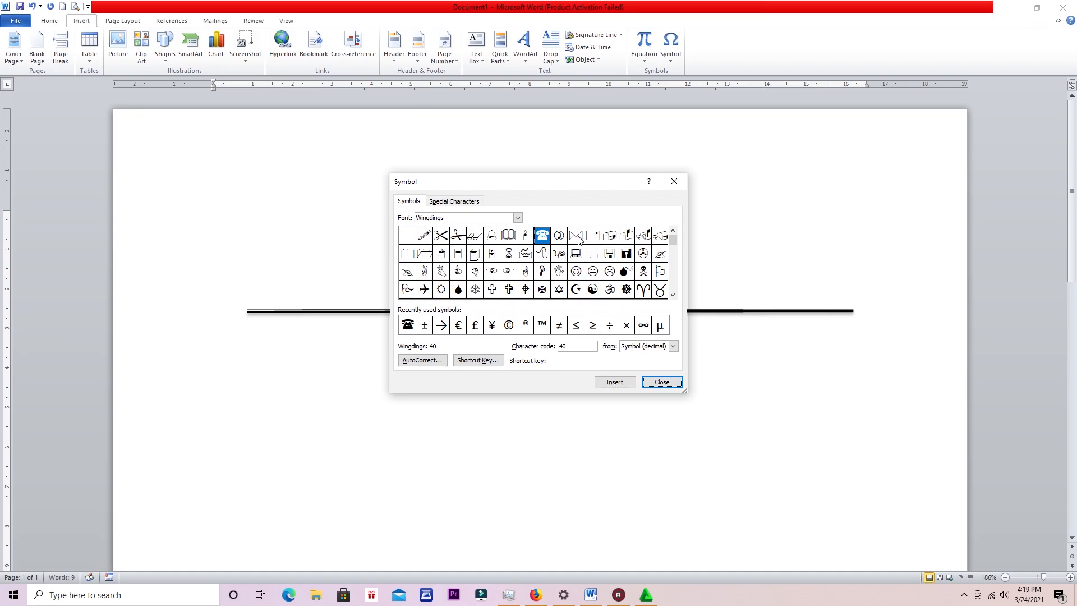
{"action": "left_click", "coordinate": [576, 235]}
{"action": "left_click", "coordinate": [613, 383]}
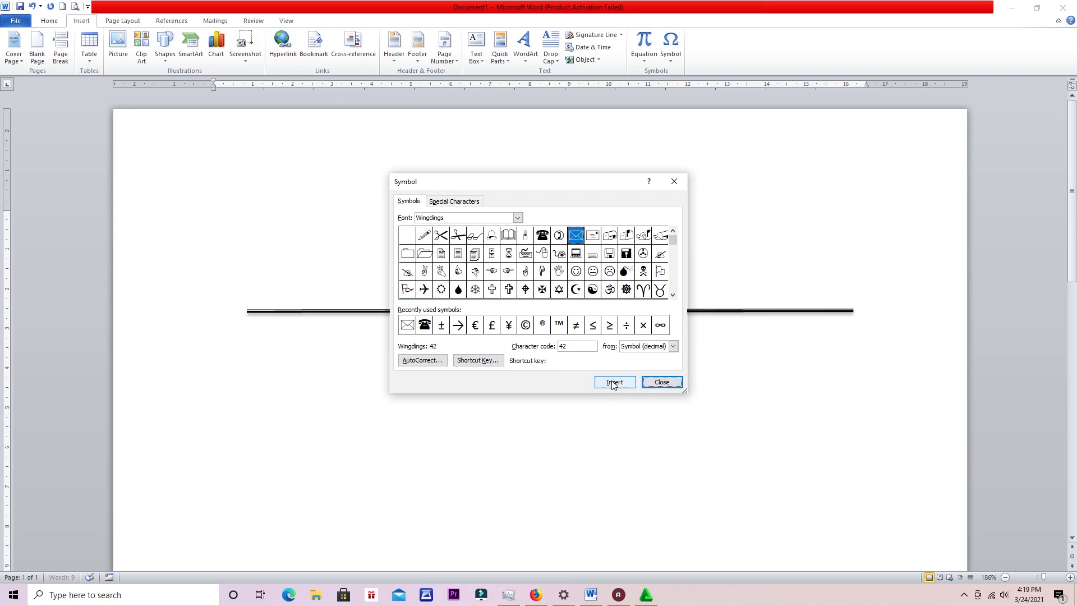
{"action": "left_click", "coordinate": [663, 382]}
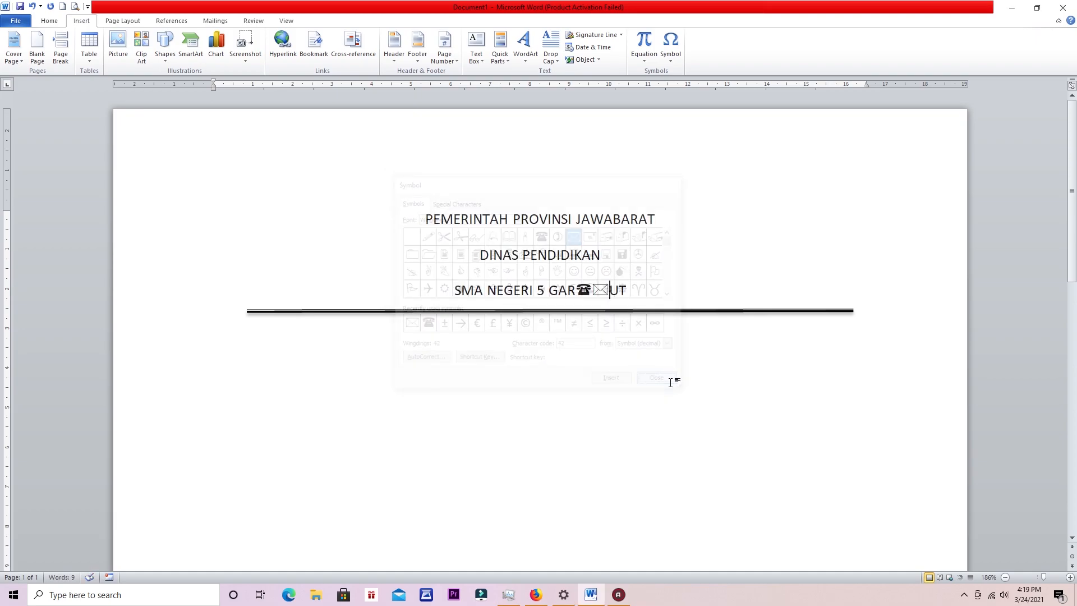
- Copy the telephone and envelope symbols from inside the word GARUT and delete them there
{"action": "left_click_drag", "start_coordinate": [610, 292], "coordinate": [584, 296]}
{"action": "key", "text": "ctrl+c"}
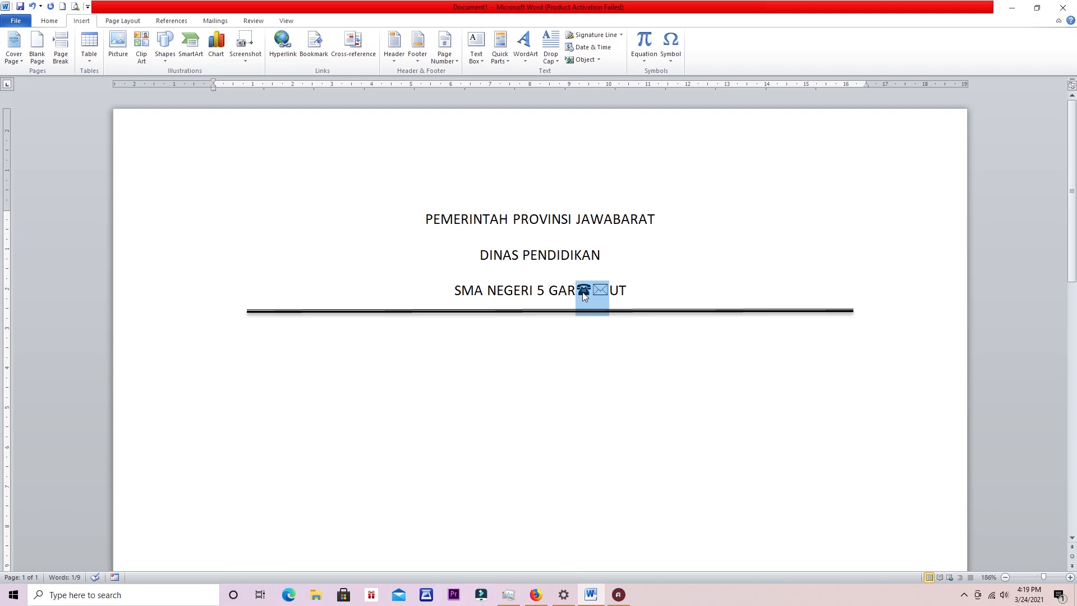
{"action": "key", "text": "Delete"}
- Add an empty line below SMA NEGERI 5 GARUT and move the divider line down beneath it
{"action": "left_click", "coordinate": [619, 293]}
{"action": "key", "text": "Return"}
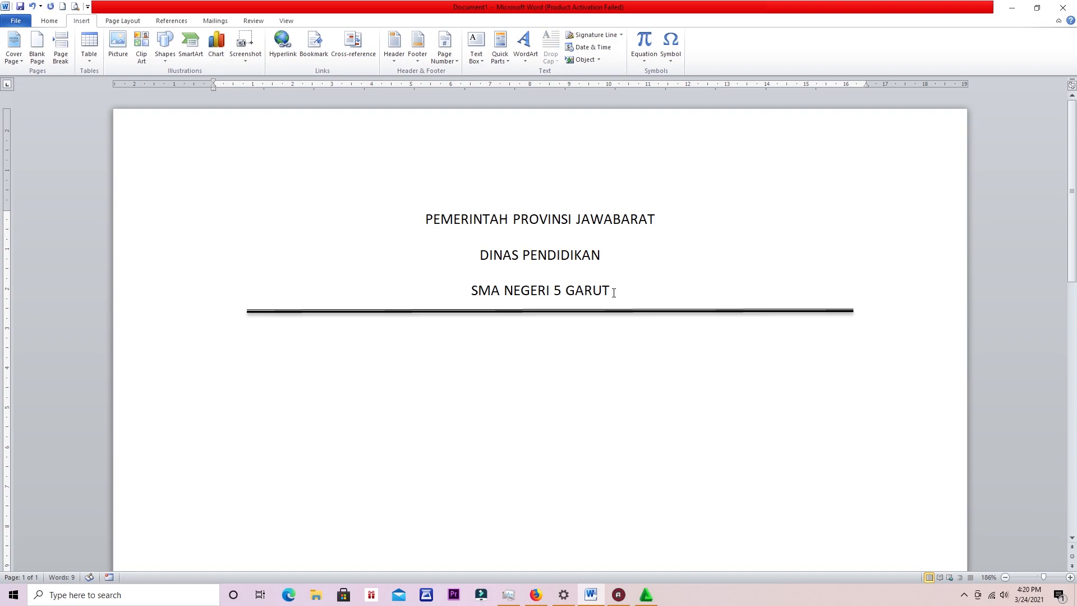
{"action": "left_click_drag", "start_coordinate": [573, 313], "coordinate": [569, 353]}
{"action": "left_click", "coordinate": [544, 332]}
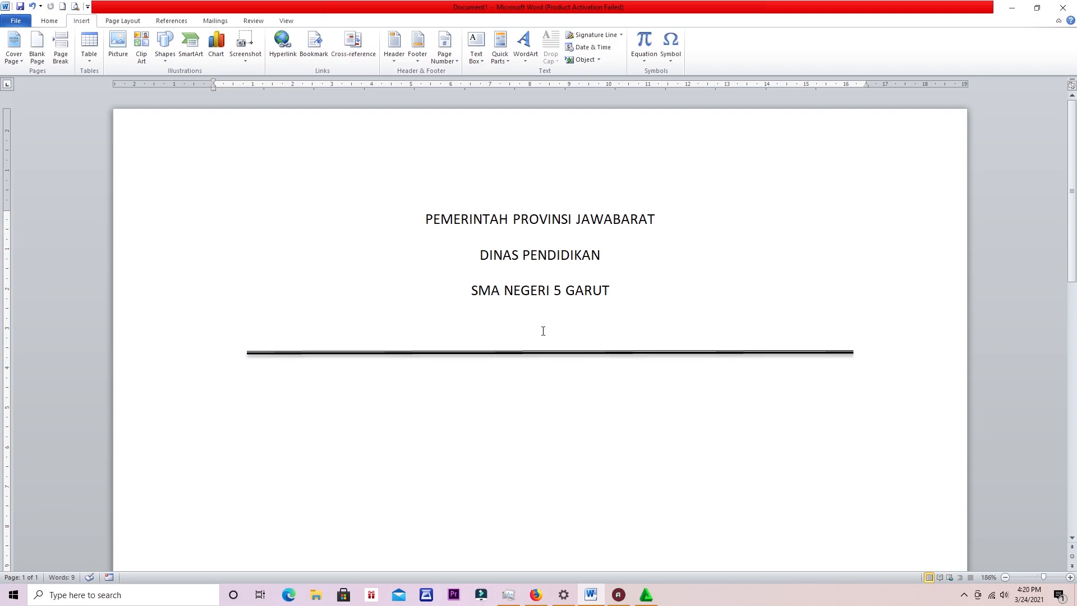
- Write "alamat telepon" on the new line, paste the copied symbols after it, and add "kode pos" between the telephone and the envelope
{"action": "type", "text": "al"}
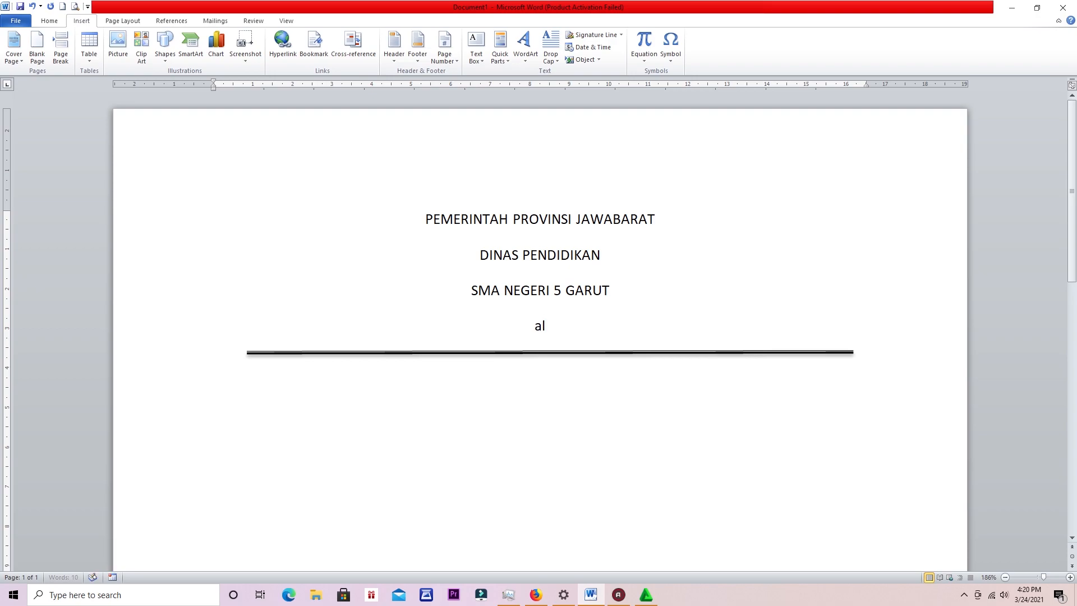
{"action": "type", "text": "amat telepon"}
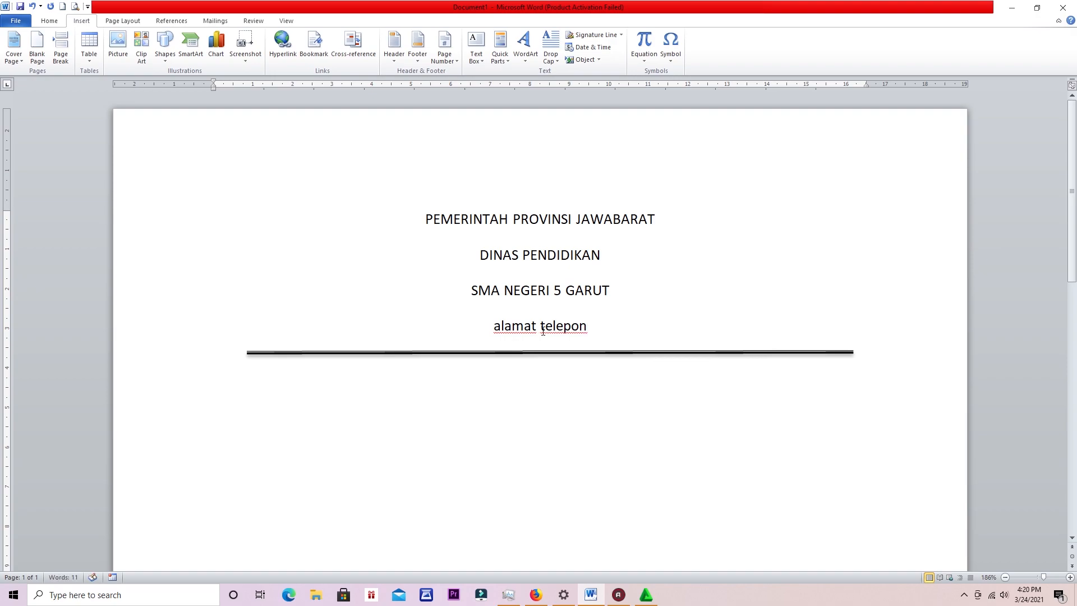
{"action": "key", "text": "ctrl+v"}
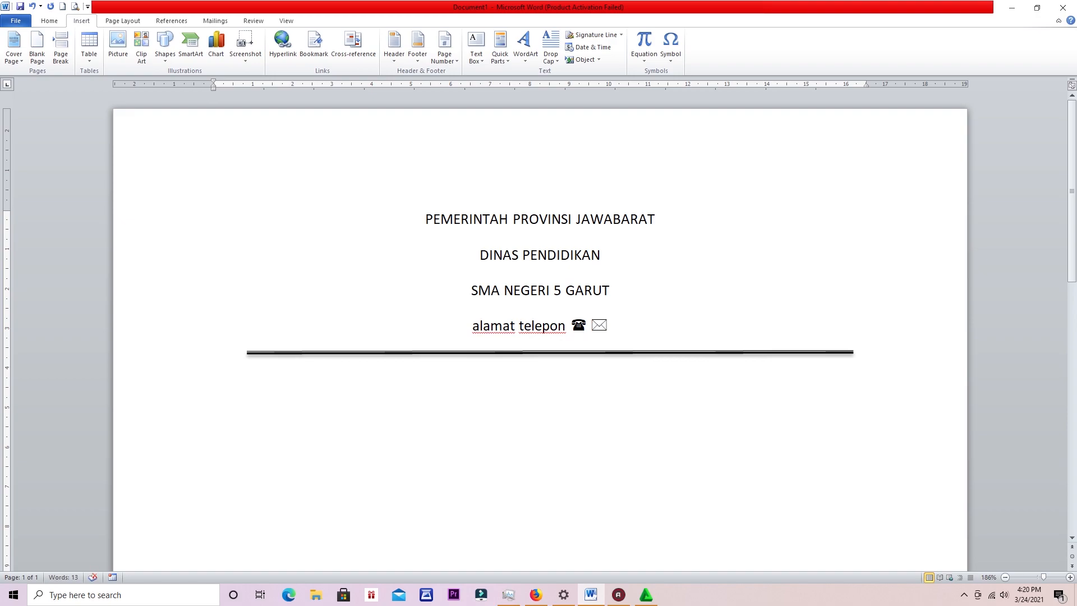
{"action": "type", "text": "kode pos"}
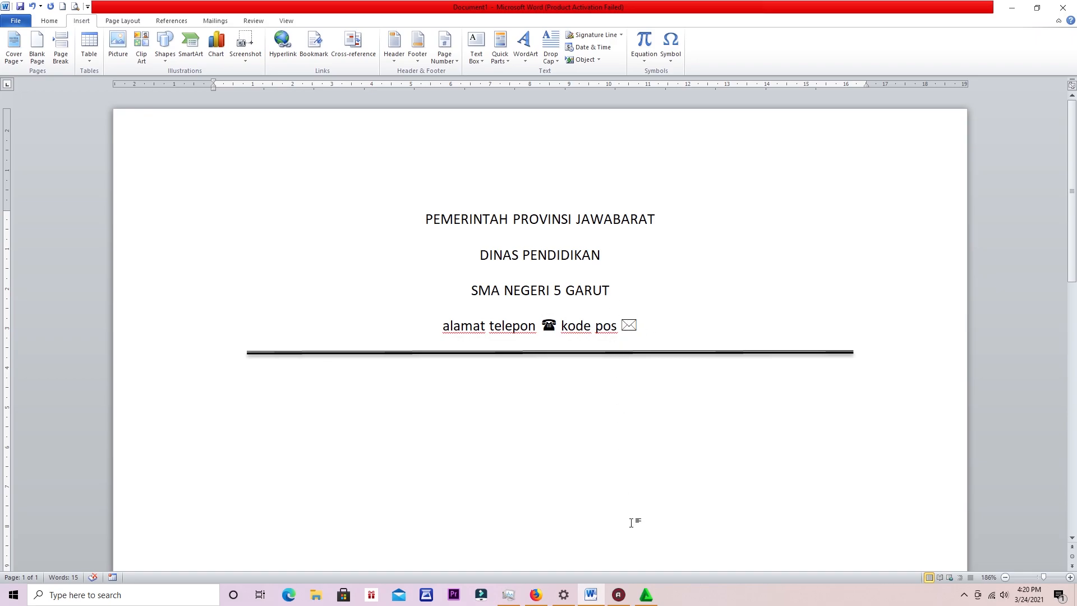
- Switch to praktikum word.docx in the browser, examine the letterhead layouts of tasks 14 and 13, and return to Word
{"action": "left_click", "coordinate": [538, 598]}
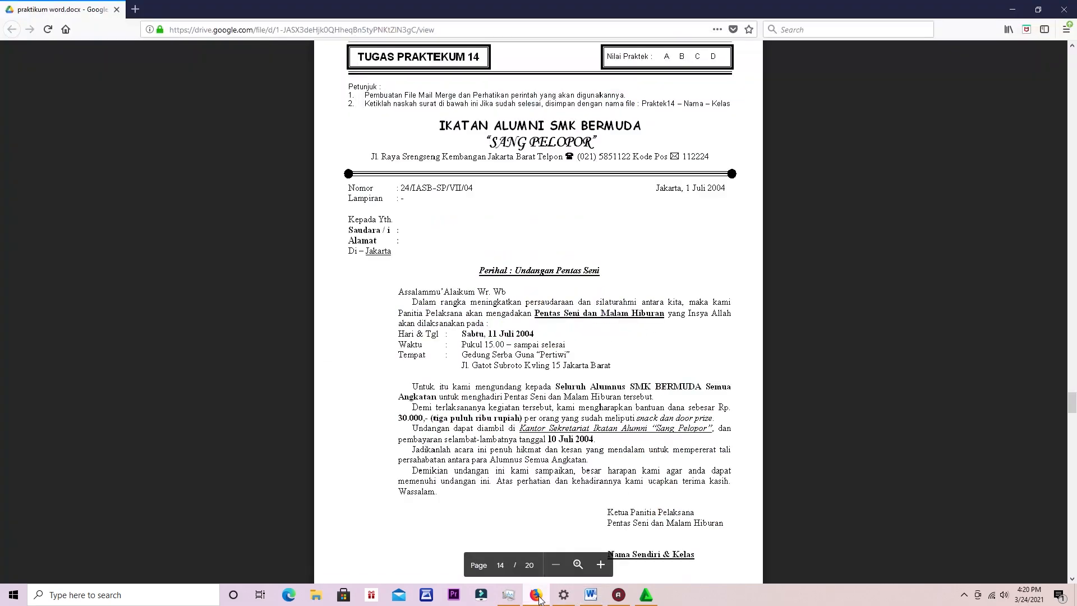
{"action": "scroll", "coordinate": [675, 433], "scroll_direction": "down", "scroll_amount": 5}
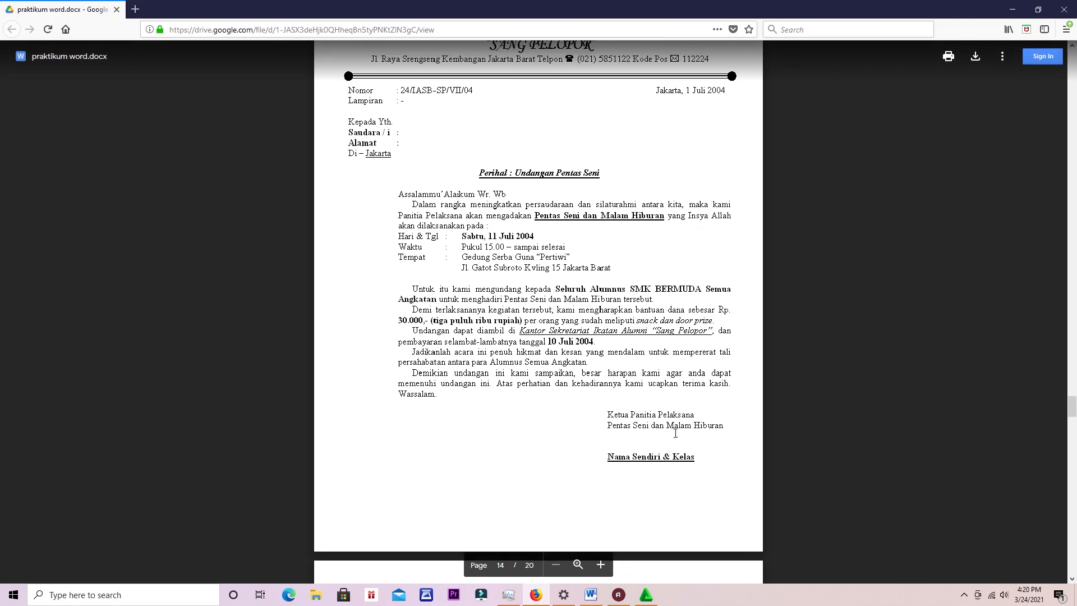
{"action": "scroll", "coordinate": [675, 434], "scroll_direction": "up", "scroll_amount": 10}
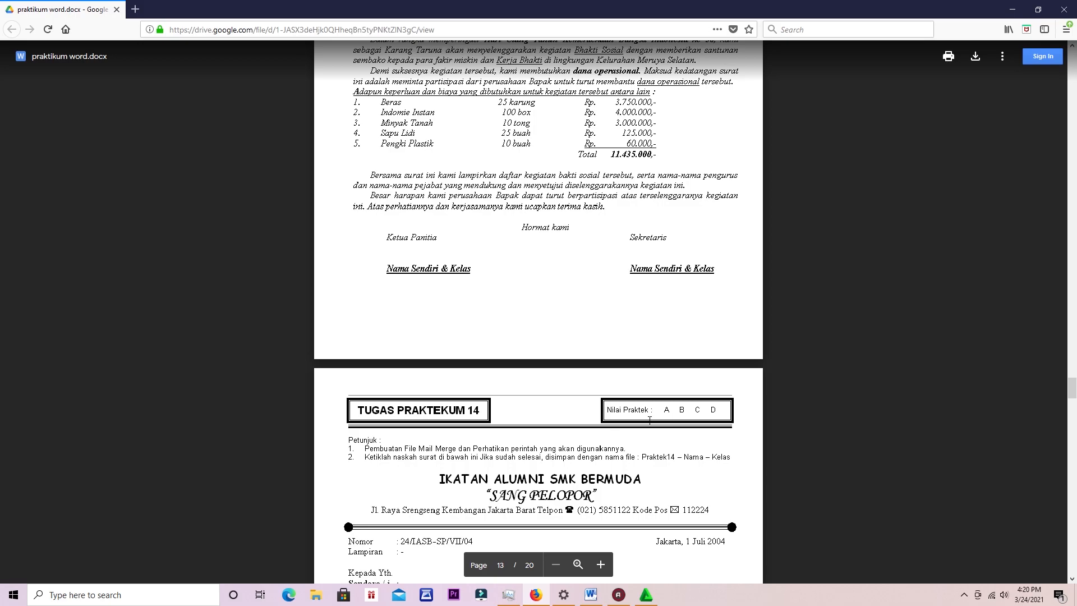
{"action": "scroll", "coordinate": [650, 419], "scroll_direction": "up", "scroll_amount": 3}
{"action": "scroll", "coordinate": [642, 419], "scroll_direction": "up", "scroll_amount": 2}
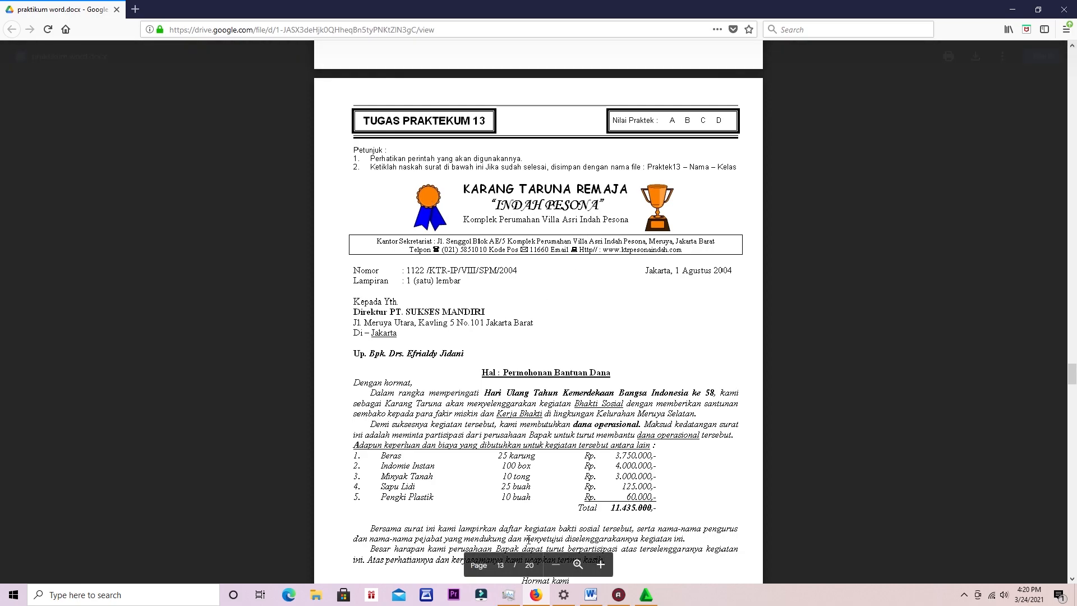
{"action": "left_click", "coordinate": [591, 595]}
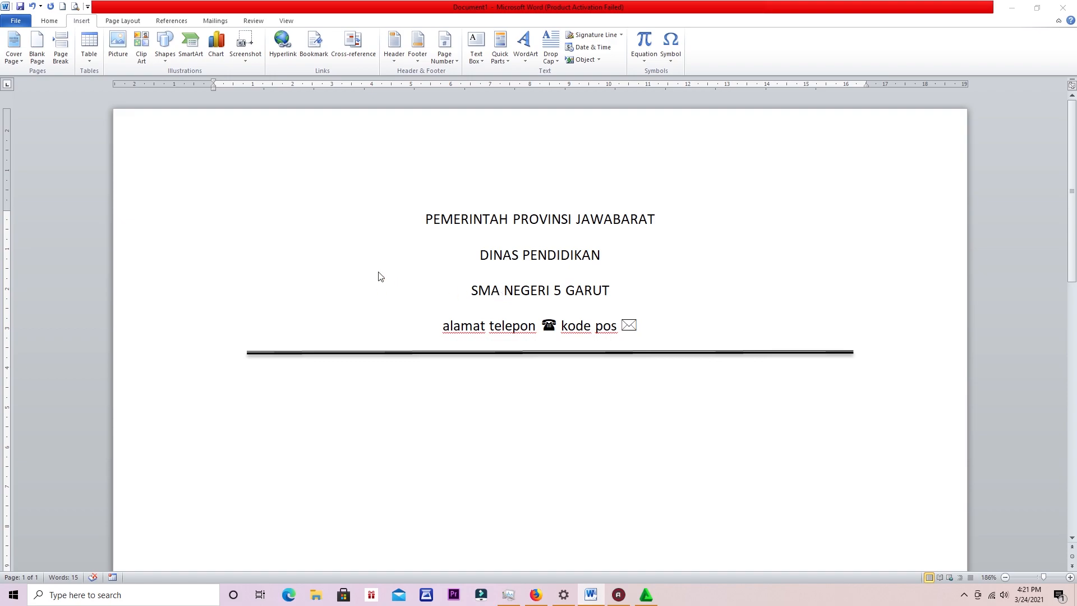
- Insert the LIGAR.CO poster image containing the school emblem from the Pictures folder into the document
{"action": "left_click", "coordinate": [125, 52]}
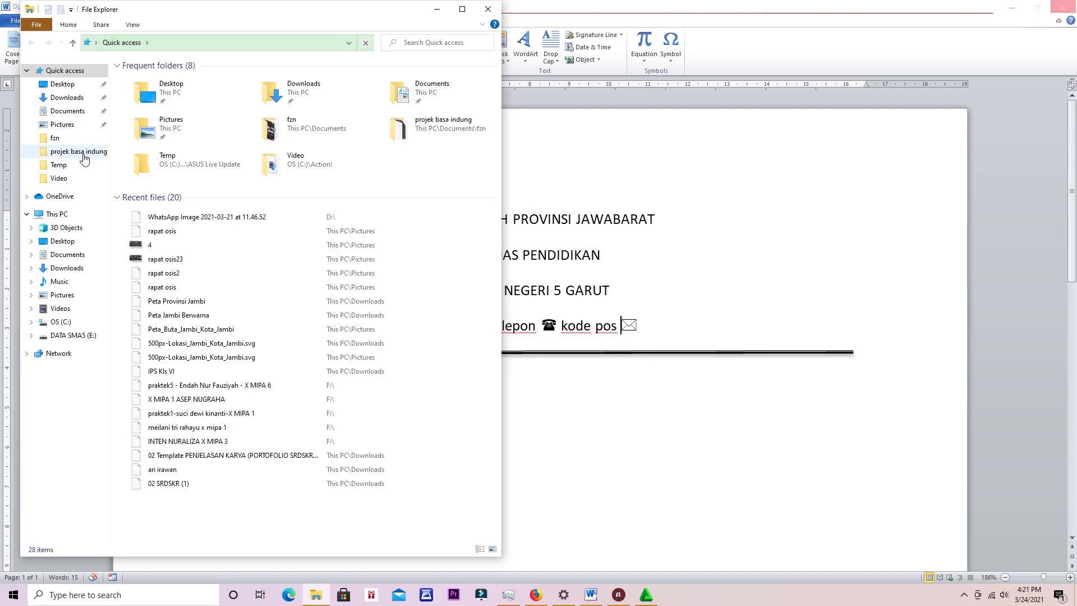
{"action": "left_click", "coordinate": [73, 295]}
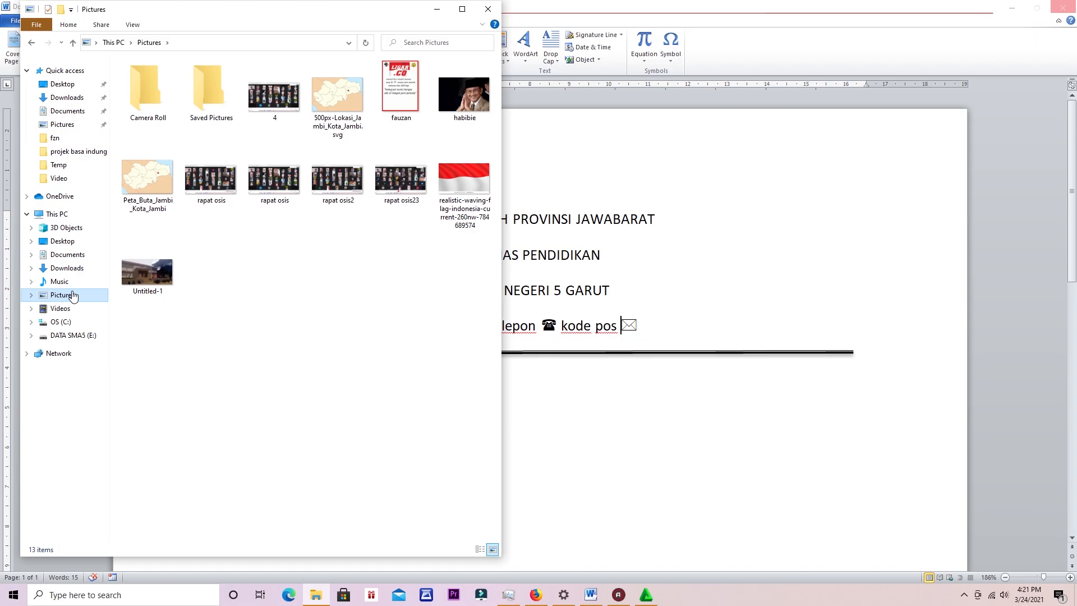
{"action": "left_click", "coordinate": [407, 75]}
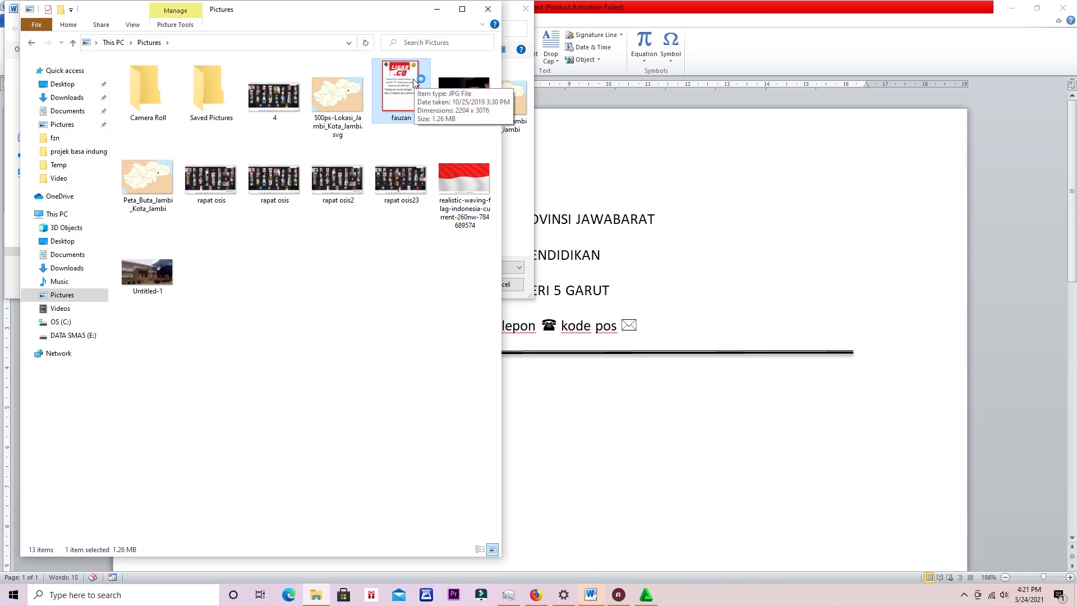
{"action": "left_click", "coordinate": [439, 10]}
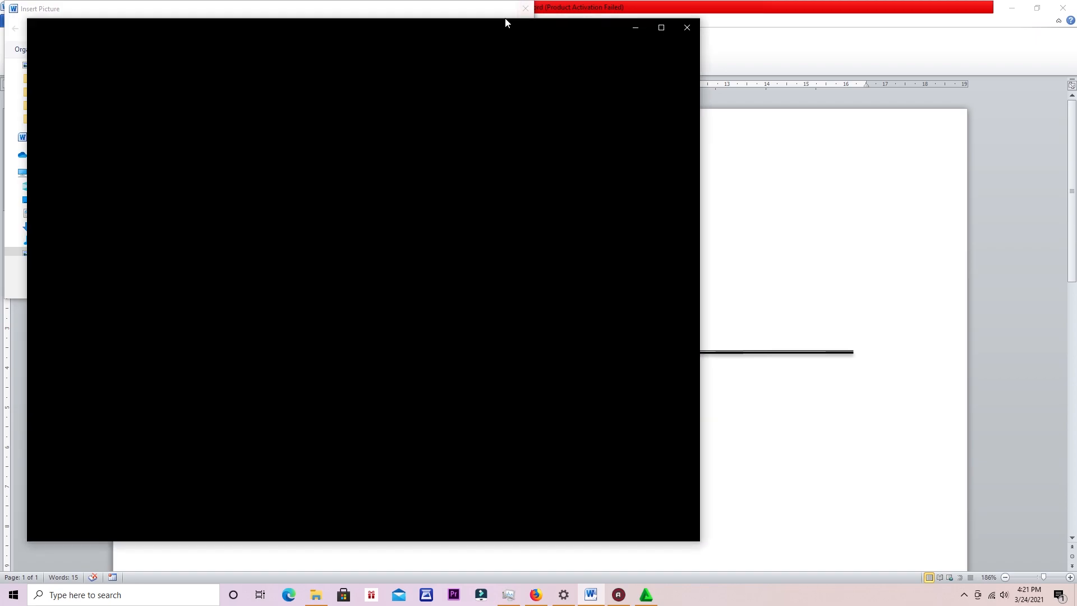
{"action": "left_click", "coordinate": [636, 30]}
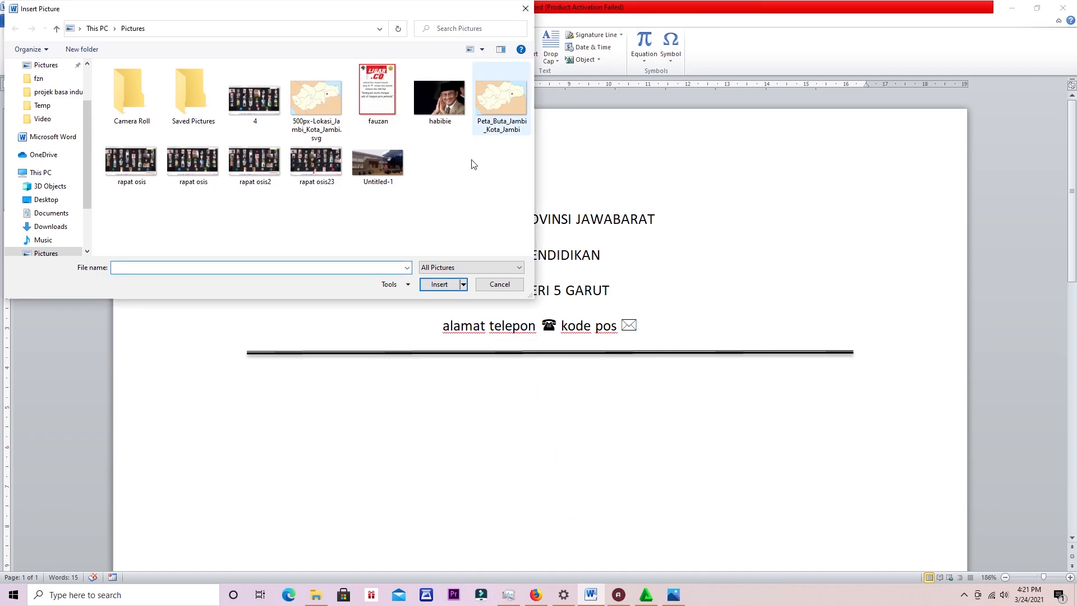
{"action": "left_click", "coordinate": [440, 284]}
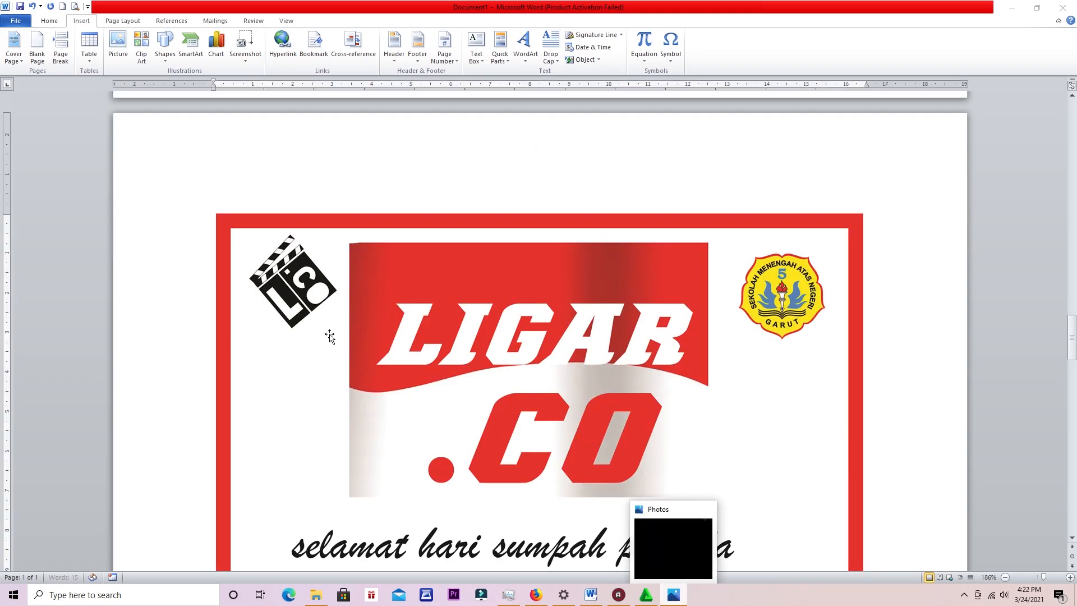
- Scale the inserted poster picture down to 11.98 cm high and 8.58 cm wide
{"action": "left_click", "coordinate": [348, 337]}
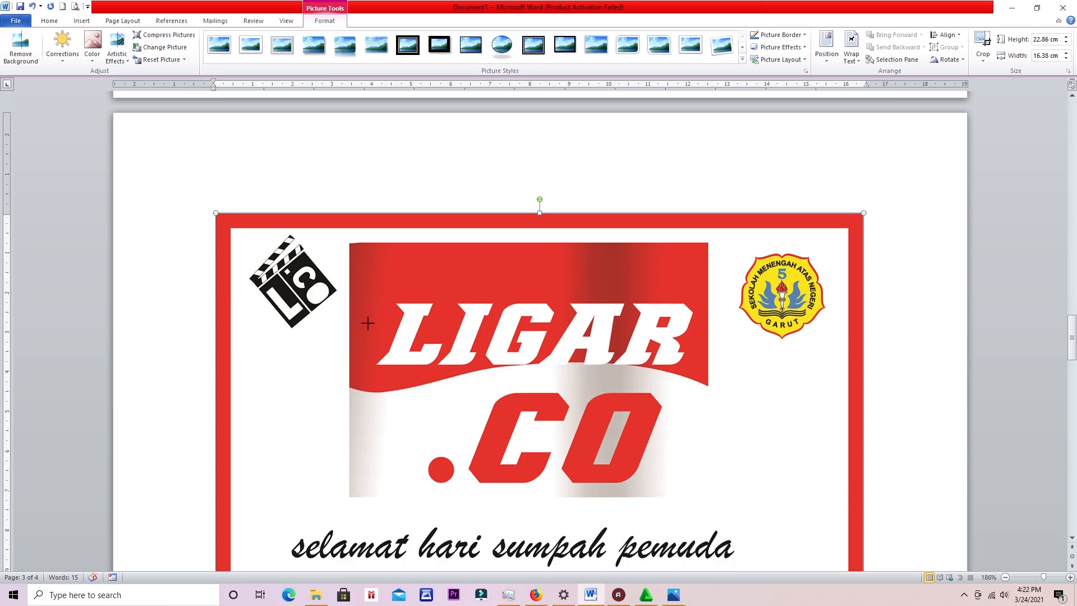
{"action": "left_click_drag", "start_coordinate": [366, 322], "coordinate": [525, 434]}
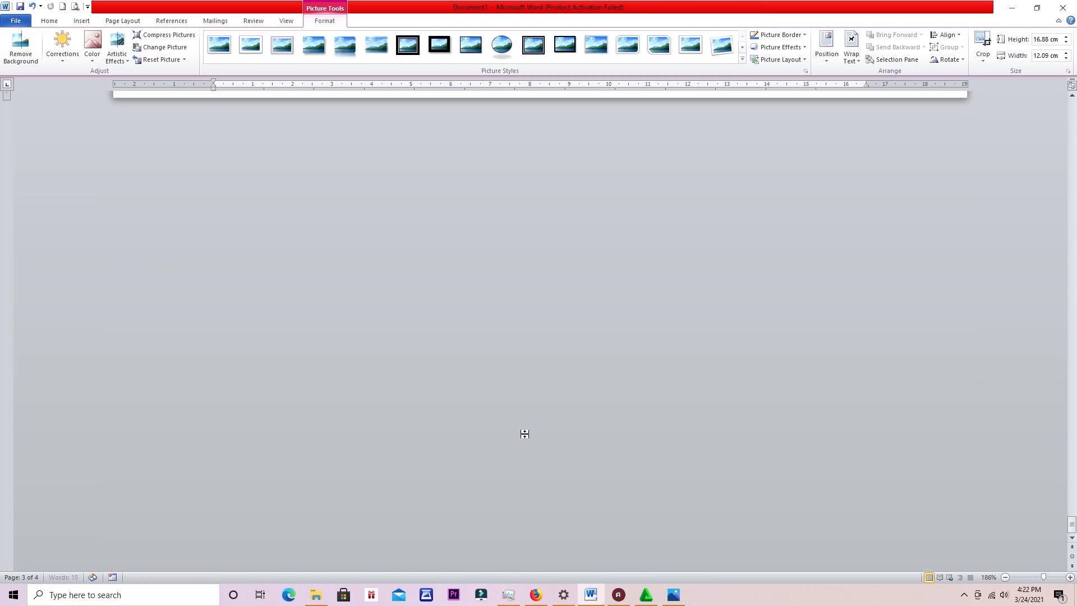
{"action": "scroll", "coordinate": [534, 410], "scroll_direction": "up", "scroll_amount": 5}
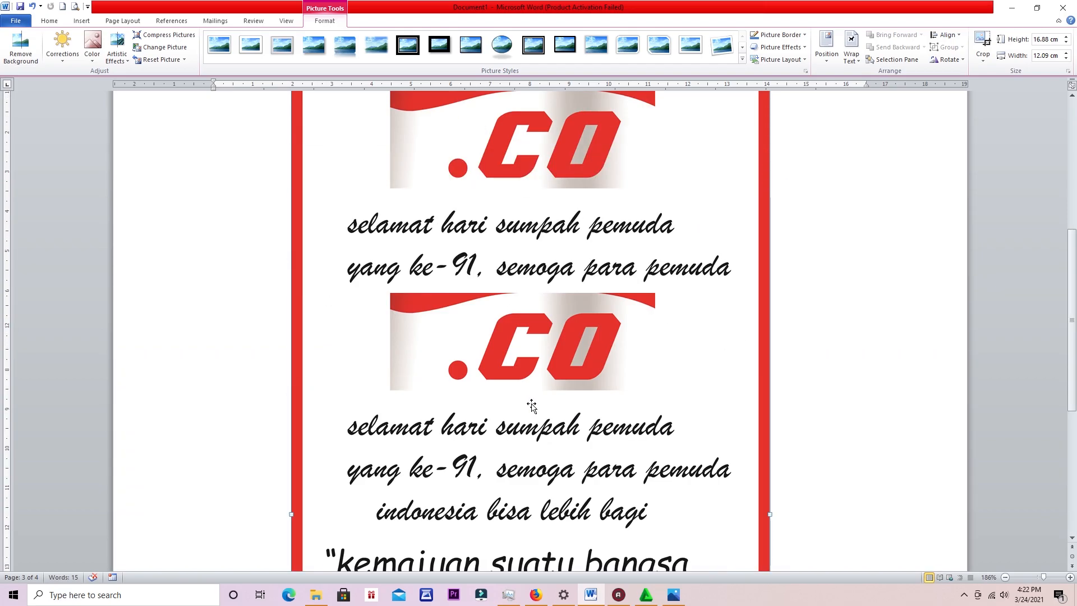
{"action": "left_click_drag", "start_coordinate": [292, 336], "coordinate": [507, 533]}
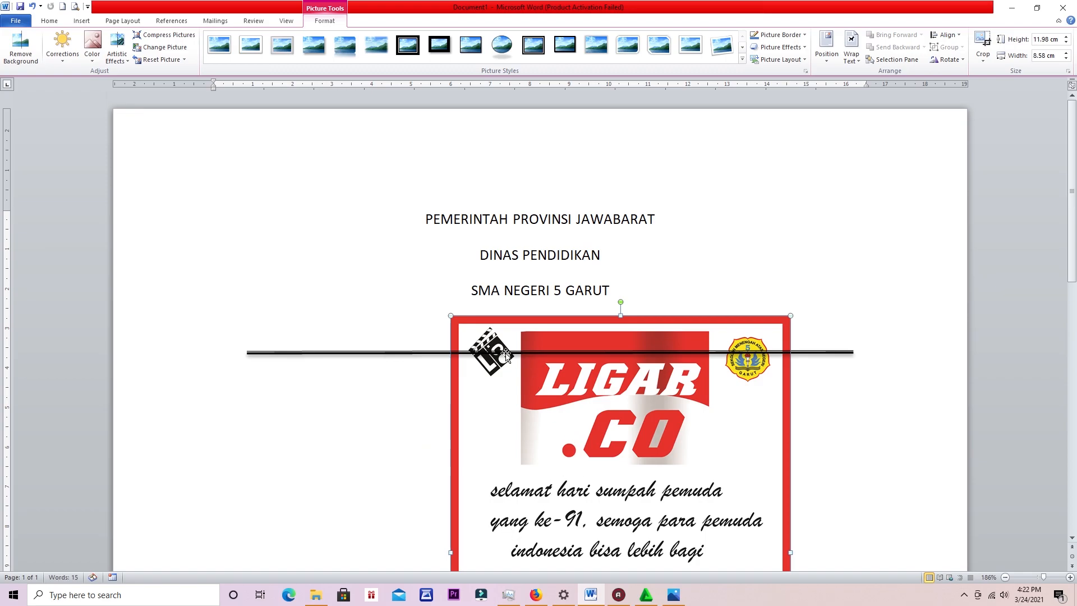
- Set the poster picture's text wrapping to In Front of Text and move it to the upper left area of the page
{"action": "left_click_drag", "start_coordinate": [519, 423], "coordinate": [557, 418]}
{"action": "left_click", "coordinate": [851, 50]}
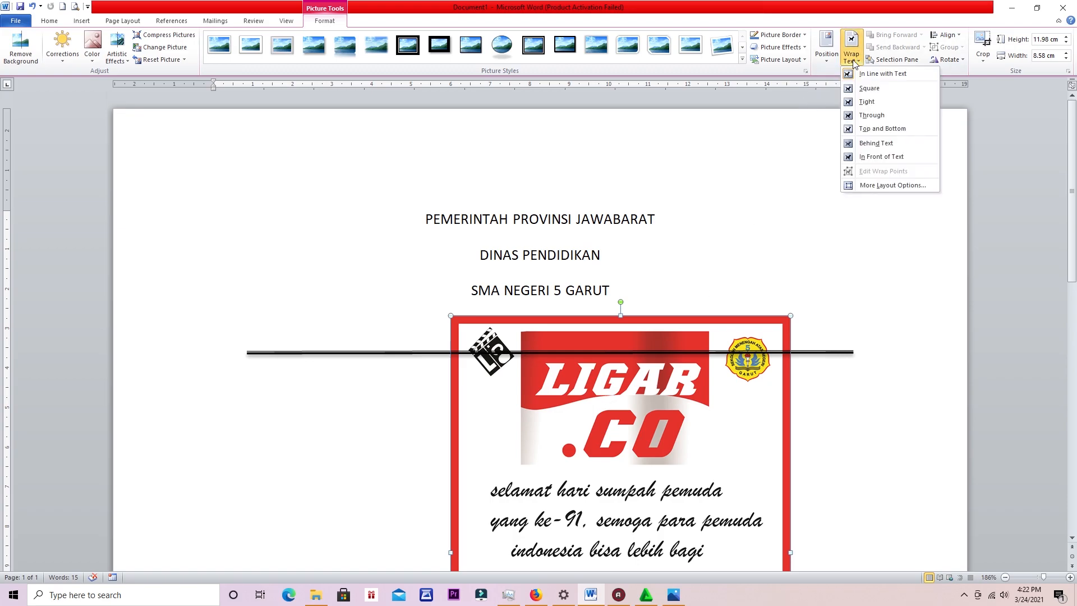
{"action": "left_click", "coordinate": [872, 157]}
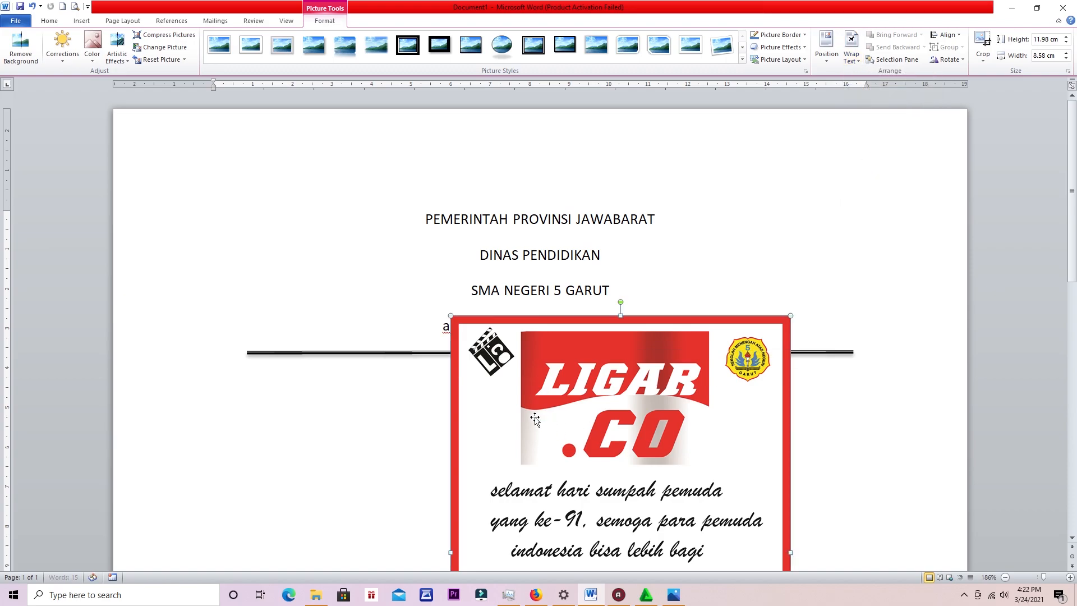
{"action": "left_click_drag", "start_coordinate": [545, 415], "coordinate": [295, 232]}
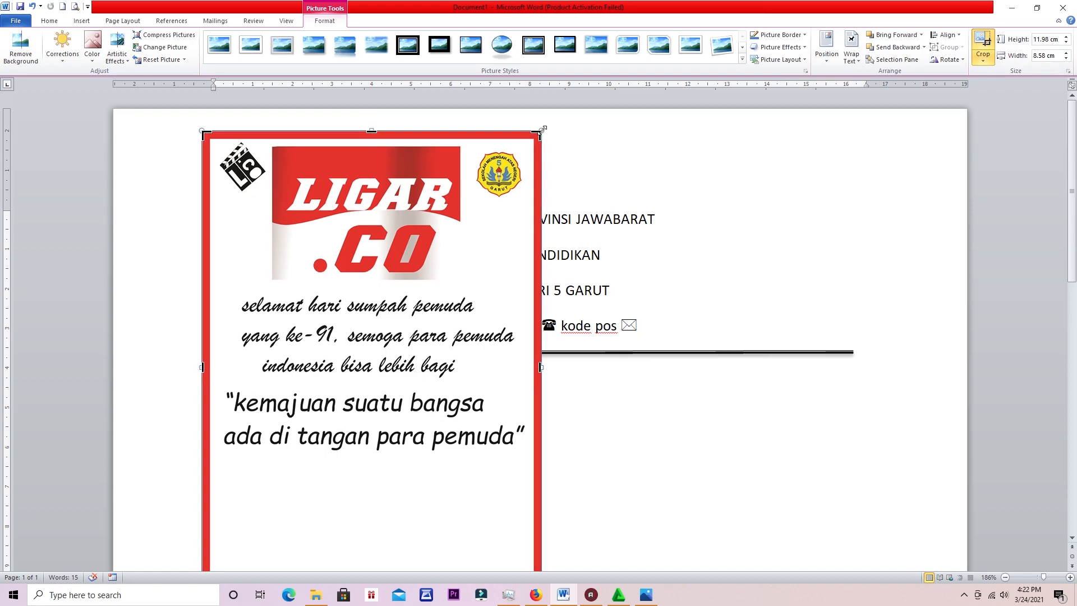
- Crop the poster picture down to the yellow school emblem, 1.53 cm high and 1.53 cm wide
{"action": "left_click_drag", "start_coordinate": [205, 133], "coordinate": [469, 146]}
{"action": "scroll", "coordinate": [555, 292], "scroll_direction": "down", "scroll_amount": 5}
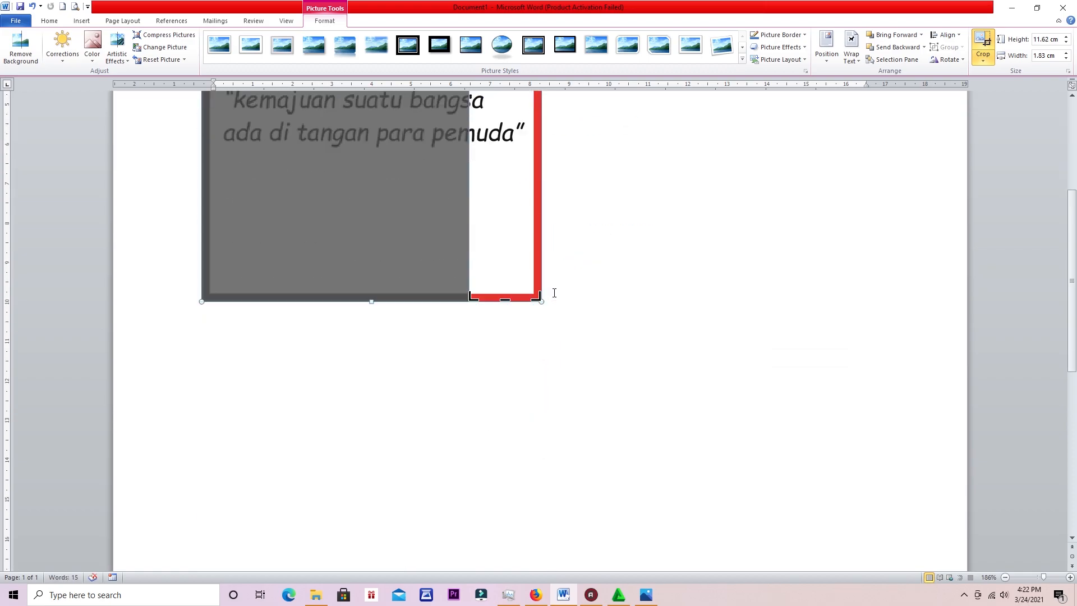
{"action": "left_click_drag", "start_coordinate": [537, 296], "coordinate": [529, 162]}
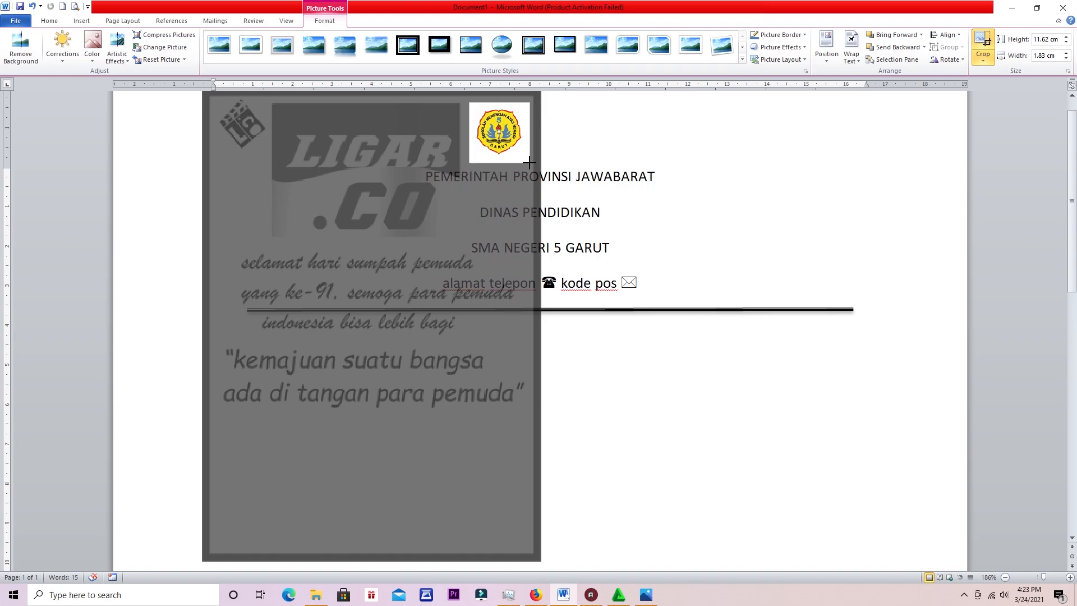
{"action": "left_click", "coordinate": [629, 122]}
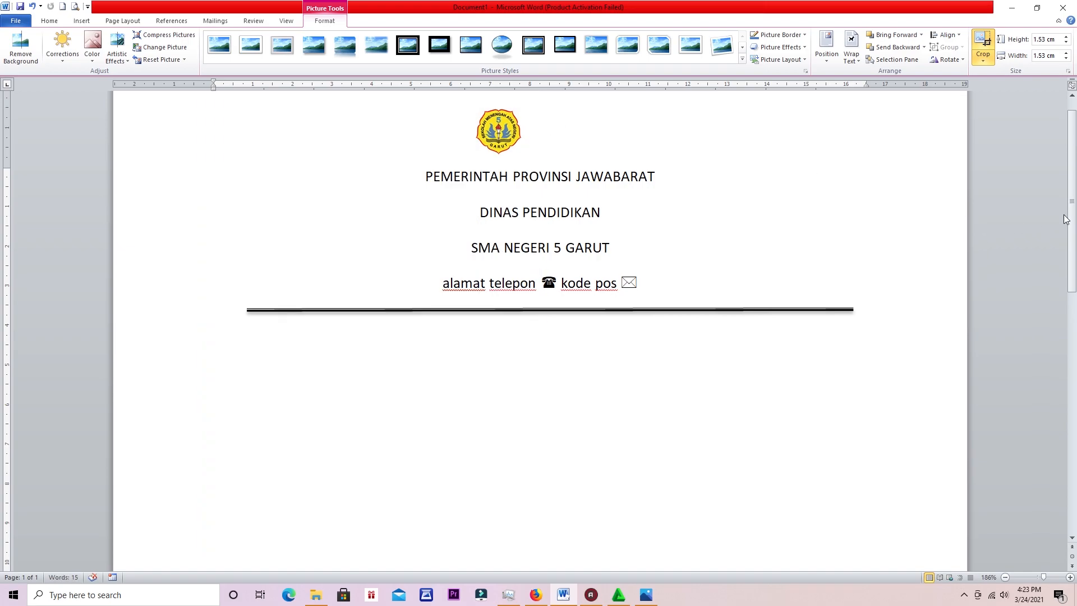
- Place the emblem left of the centered headings, above the divider line, and enlarge it to 3.11 by 3.11 cm
{"action": "scroll", "coordinate": [1062, 219], "scroll_direction": "up", "scroll_amount": 1}
{"action": "left_click", "coordinate": [482, 177]}
{"action": "left_click_drag", "start_coordinate": [481, 176], "coordinate": [347, 238]}
{"action": "left_click_drag", "start_coordinate": [416, 197], "coordinate": [441, 163]}
{"action": "left_click_drag", "start_coordinate": [382, 217], "coordinate": [343, 262]}
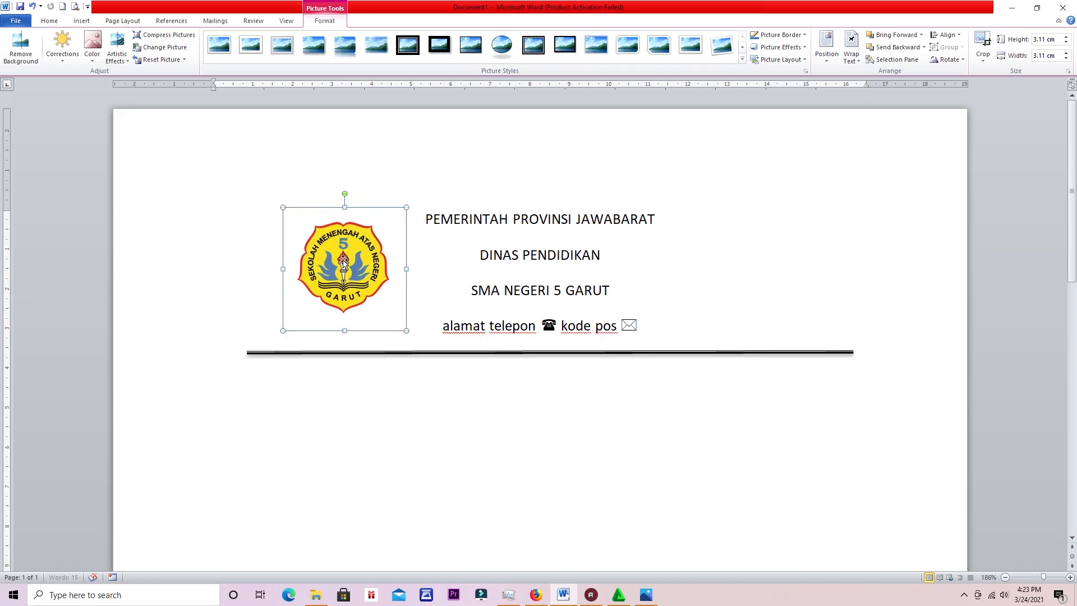
{"action": "left_click", "coordinate": [649, 442]}
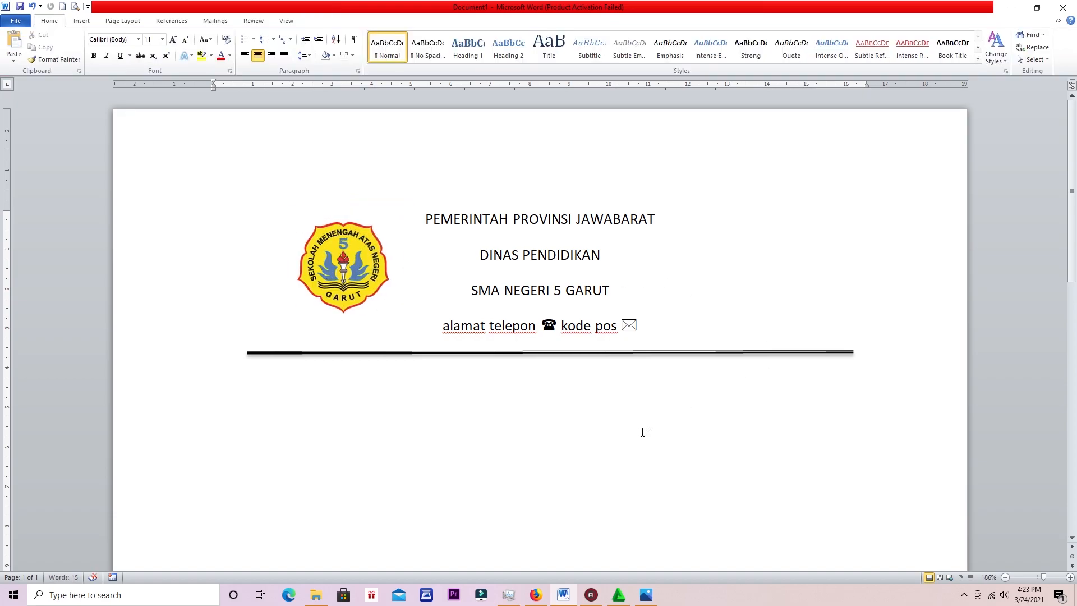
- Switch to praktikum word.docx in the browser and review the practicum tasks from task 13 back to task 1
{"action": "left_click", "coordinate": [536, 594]}
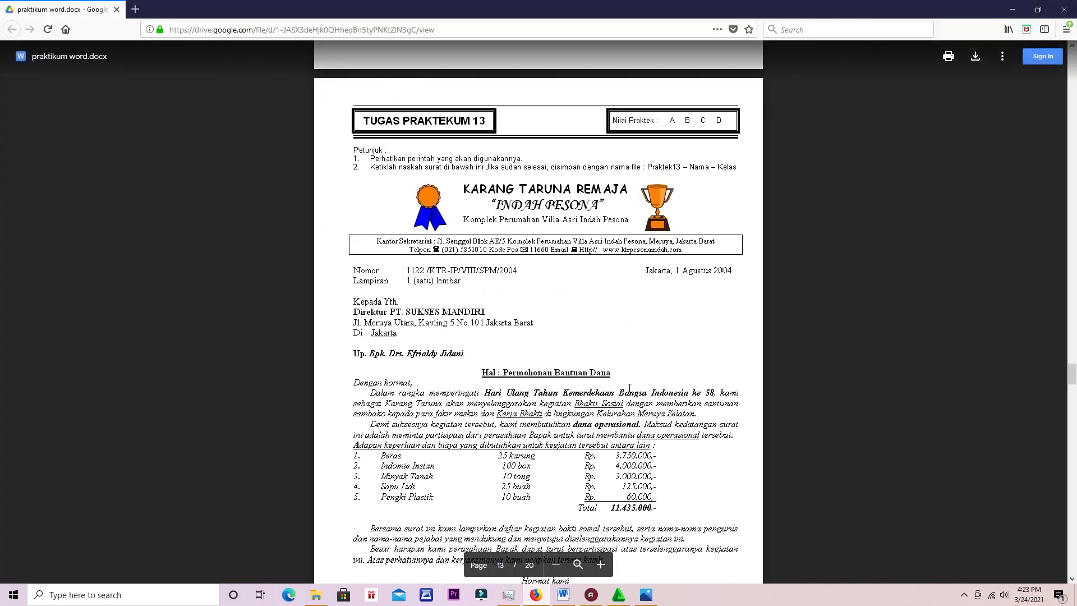
{"action": "scroll", "coordinate": [629, 387], "scroll_direction": "up", "scroll_amount": 3}
{"action": "scroll", "coordinate": [629, 377], "scroll_direction": "up", "scroll_amount": 6}
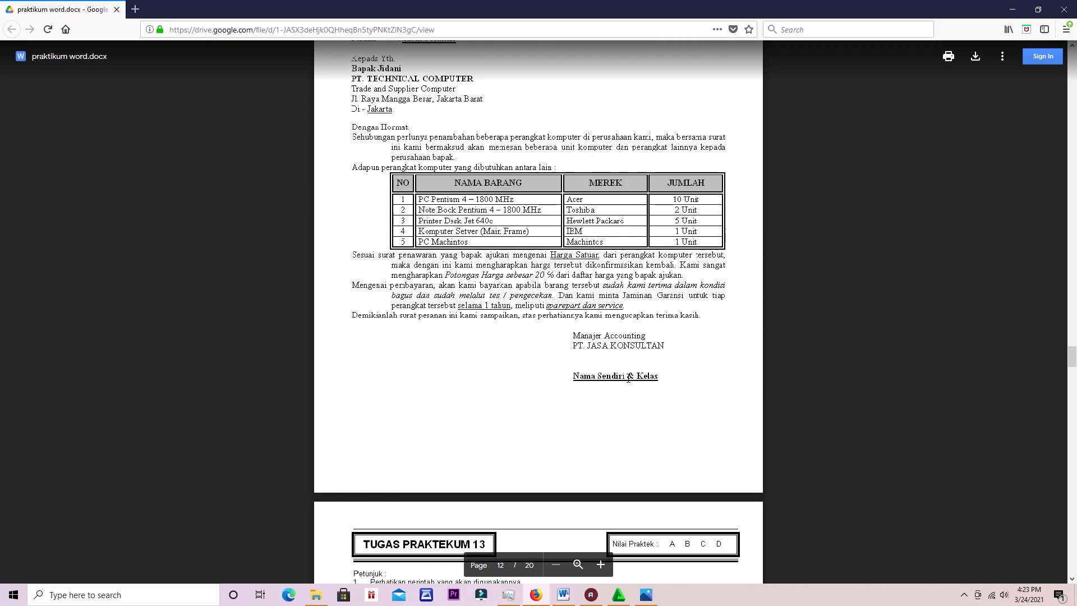
{"action": "scroll", "coordinate": [629, 378], "scroll_direction": "up", "scroll_amount": 3}
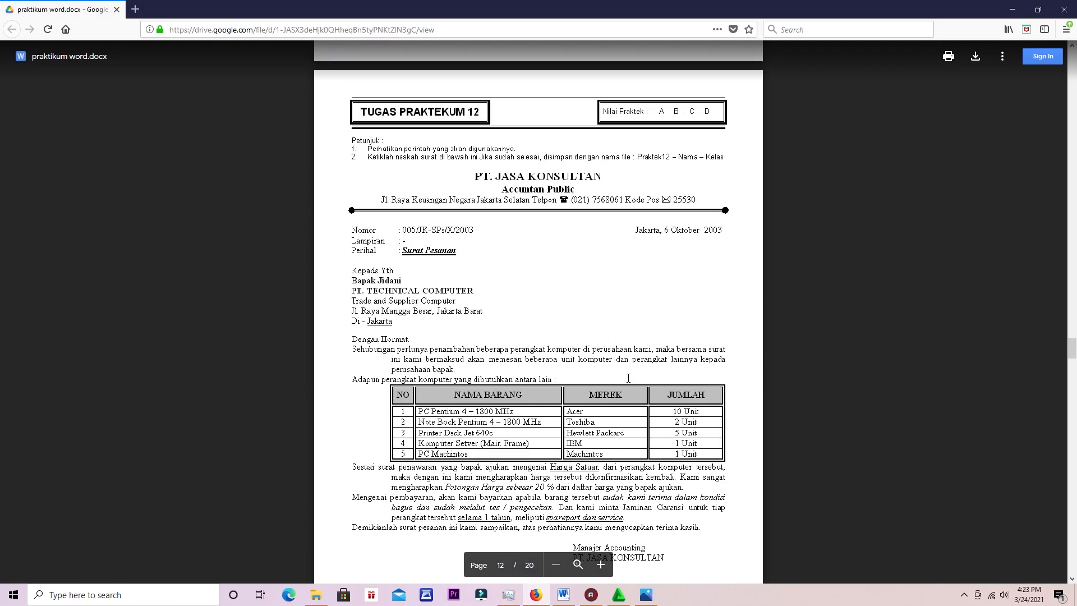
{"action": "scroll", "coordinate": [627, 375], "scroll_direction": "up", "scroll_amount": 10}
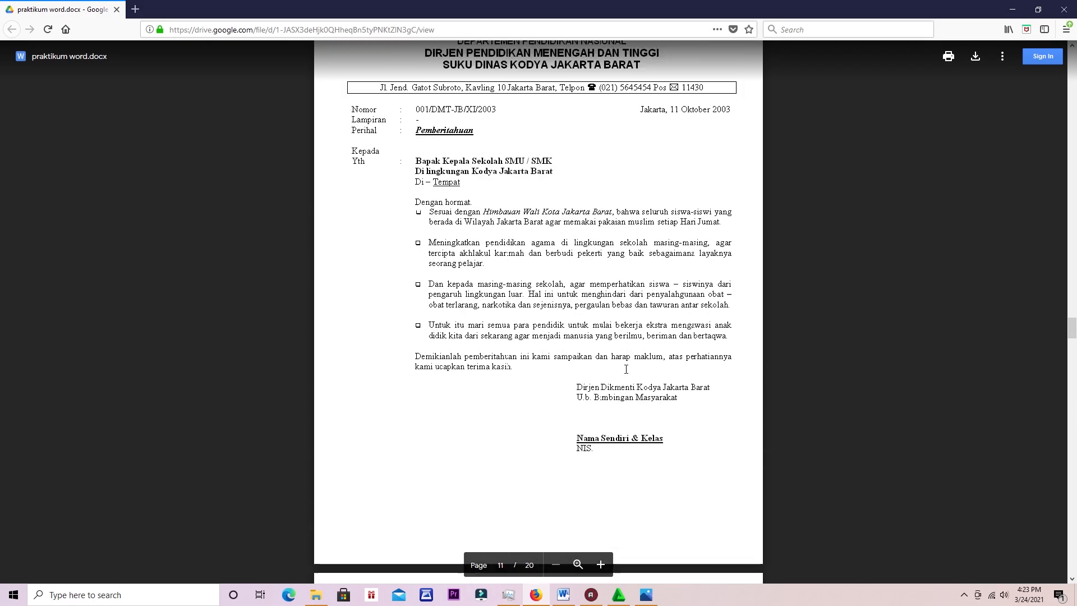
{"action": "scroll", "coordinate": [626, 369], "scroll_direction": "up", "scroll_amount": 8}
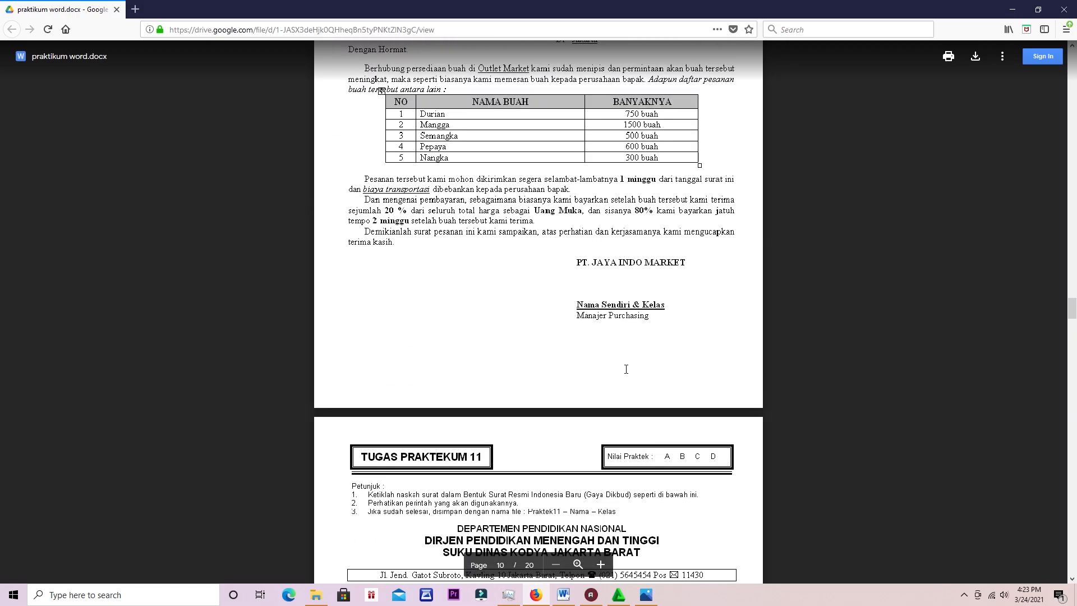
{"action": "scroll", "coordinate": [626, 369], "scroll_direction": "up", "scroll_amount": 20}
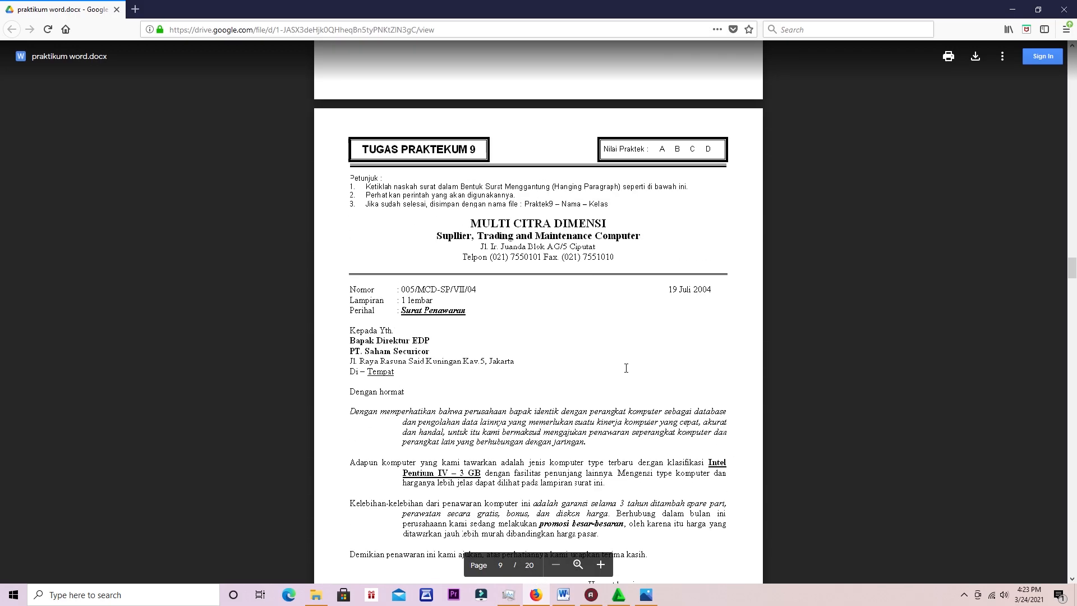
{"action": "scroll", "coordinate": [626, 368], "scroll_direction": "up", "scroll_amount": 4}
{"action": "left_click_drag", "start_coordinate": [1073, 250], "coordinate": [1074, 55]}
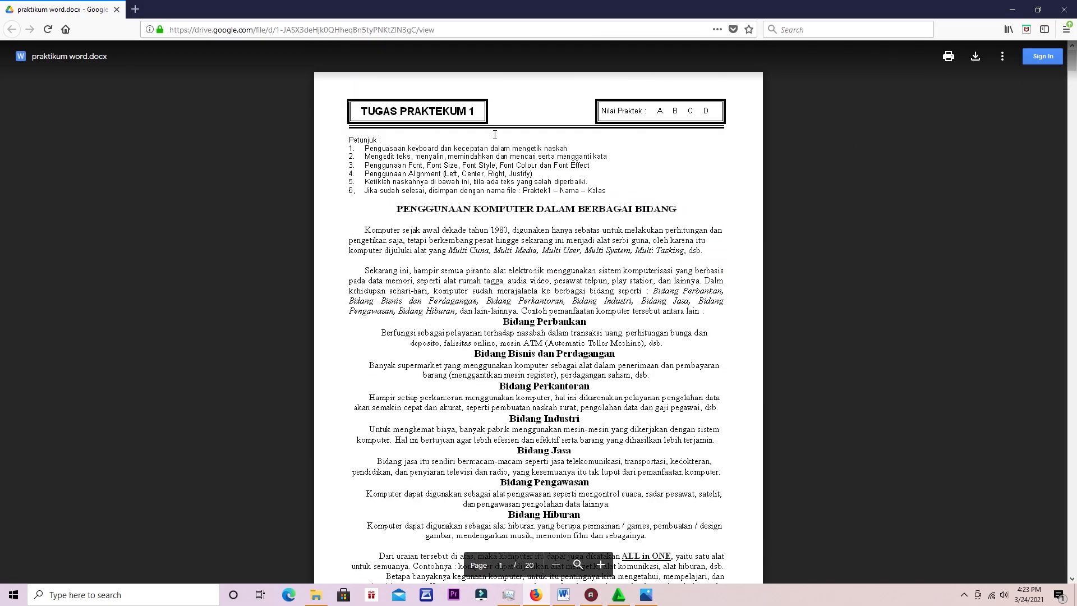
- Review the practicum tasks from task 1 to the letterhead and statement letter in task 6, and return to task 1
{"action": "scroll", "coordinate": [488, 133], "scroll_direction": "down", "scroll_amount": 15}
{"action": "scroll", "coordinate": [513, 193], "scroll_direction": "down", "scroll_amount": 15}
{"action": "scroll", "coordinate": [513, 193], "scroll_direction": "down", "scroll_amount": 5}
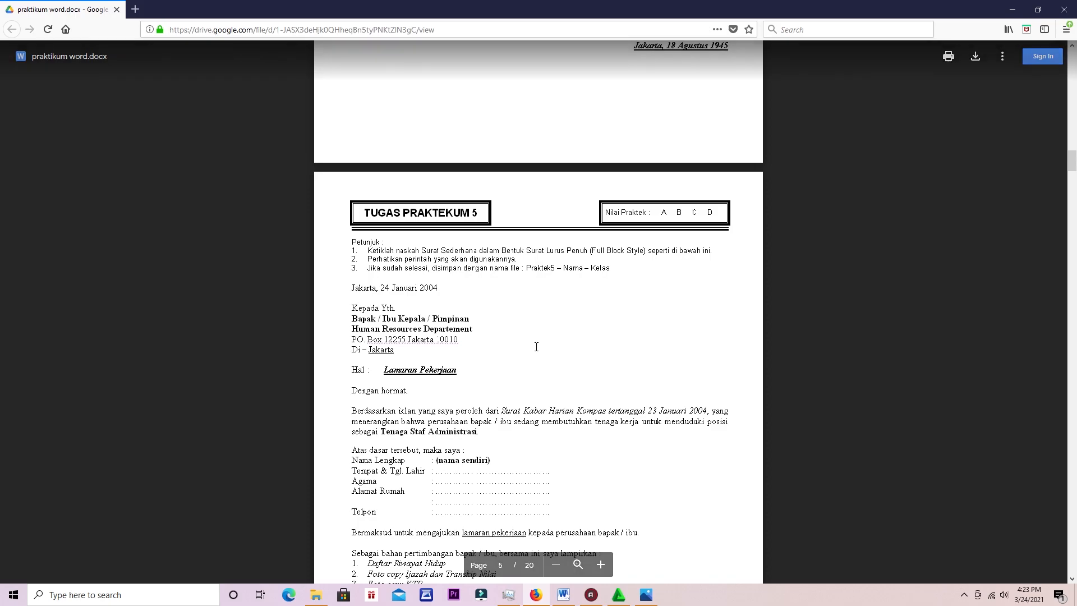
{"action": "scroll", "coordinate": [536, 347], "scroll_direction": "down", "scroll_amount": 9}
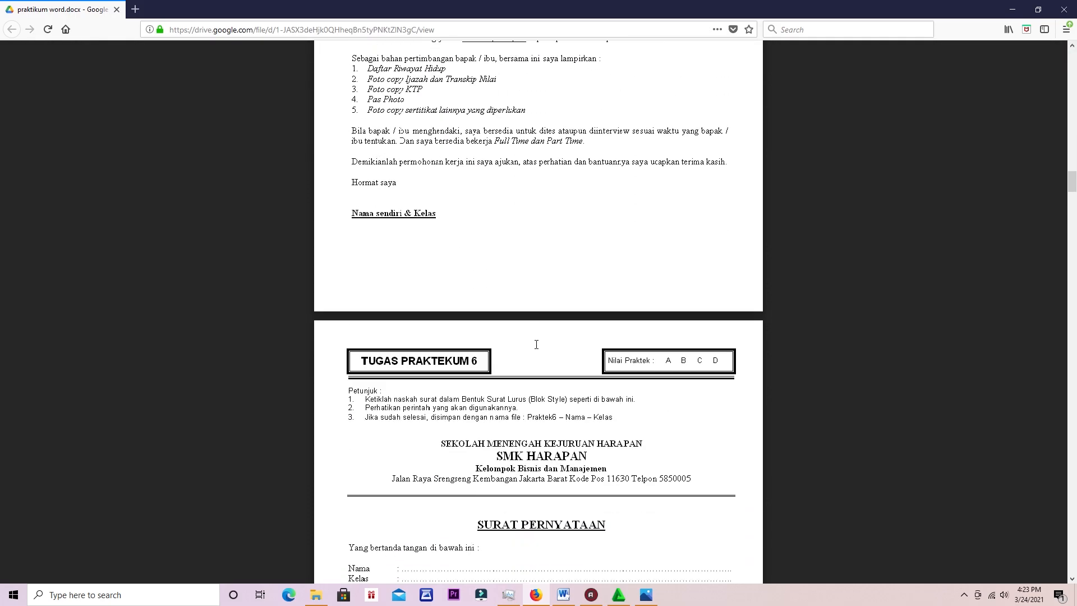
{"action": "scroll", "coordinate": [635, 277], "scroll_direction": "down", "scroll_amount": 3}
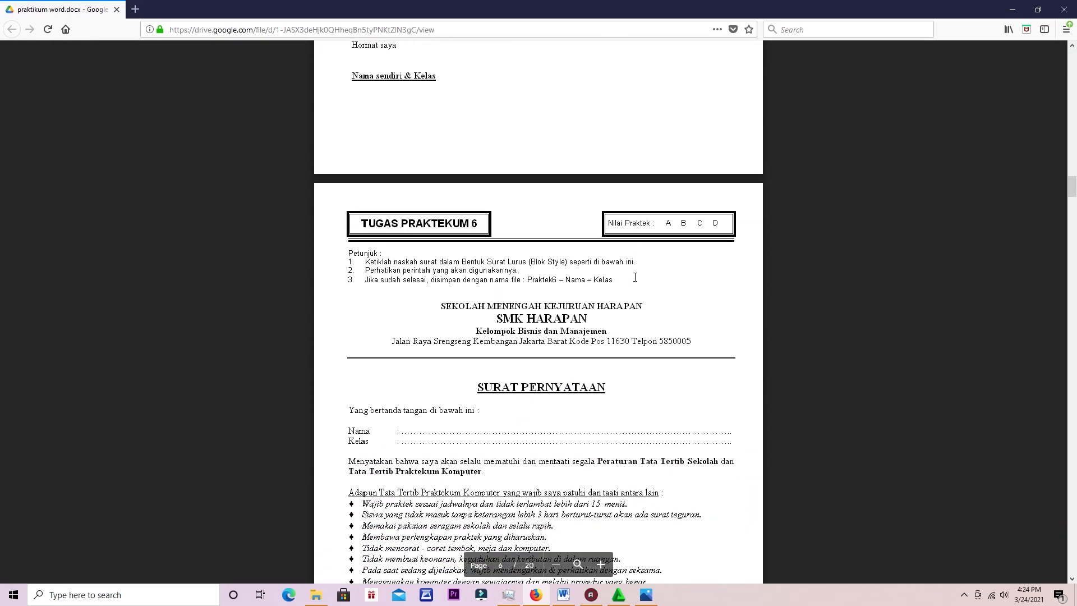
{"action": "scroll", "coordinate": [591, 367], "scroll_direction": "up", "scroll_amount": 15}
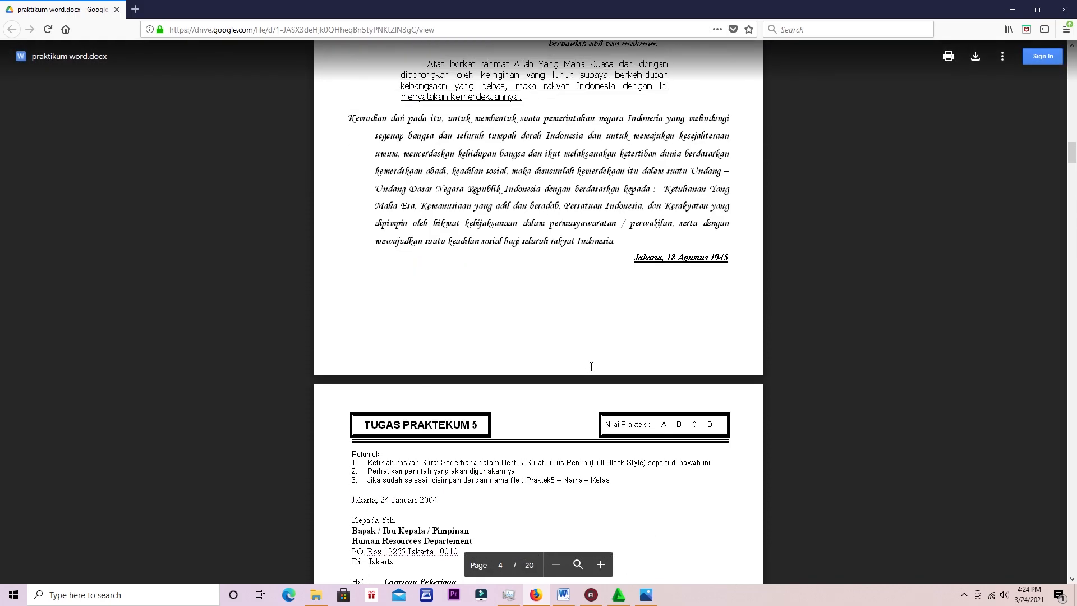
{"action": "scroll", "coordinate": [589, 363], "scroll_direction": "up", "scroll_amount": 20}
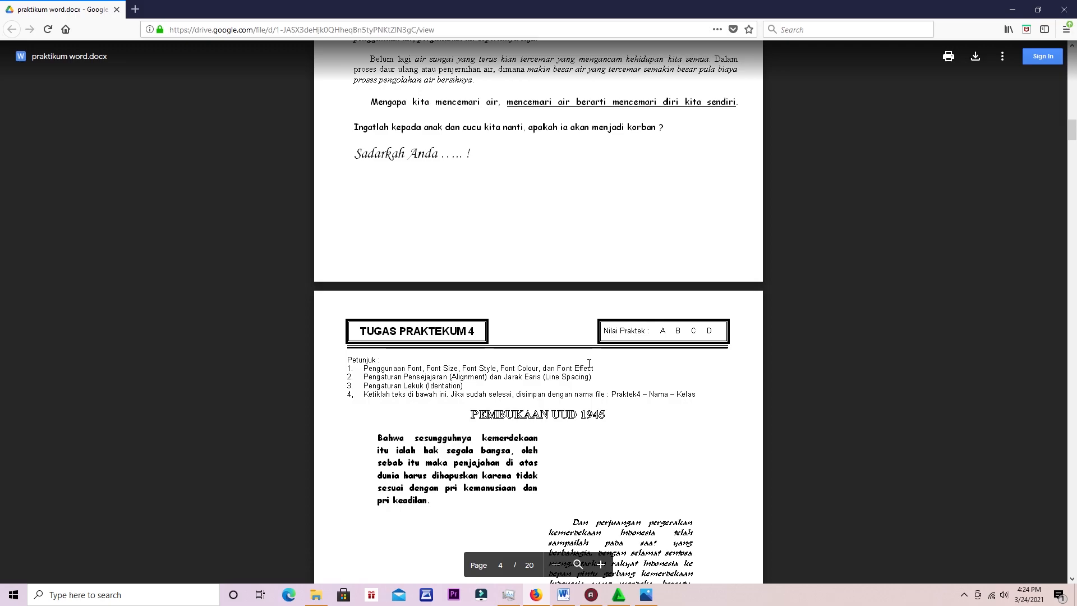
{"action": "scroll", "coordinate": [588, 362], "scroll_direction": "up", "scroll_amount": 12}
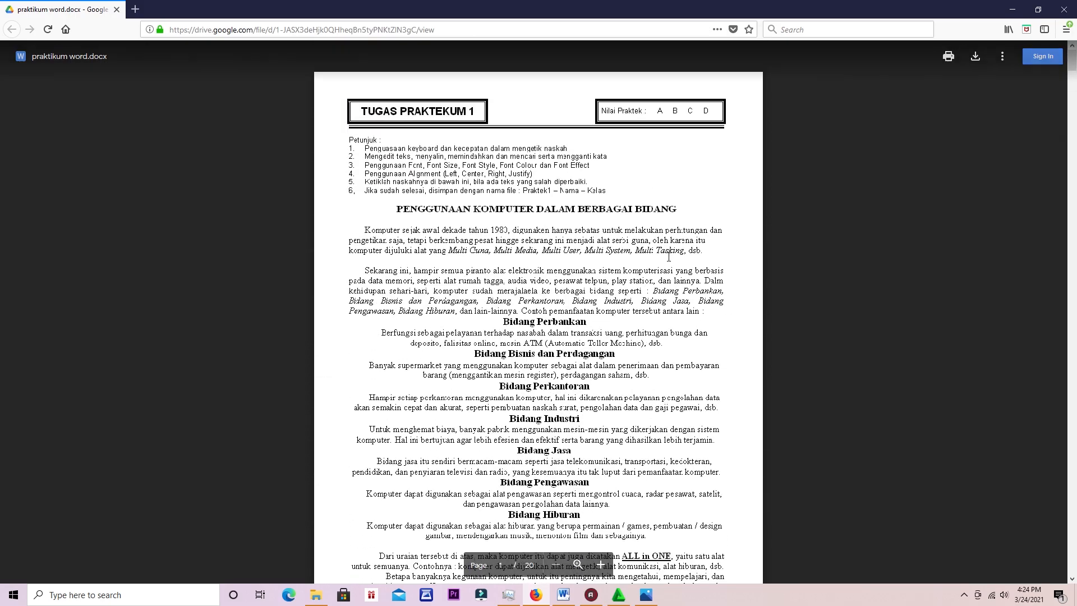
- Examine practicum tasks 2 to 5, ending at the full block style job application letter in task 5
{"action": "scroll", "coordinate": [664, 241], "scroll_direction": "down", "scroll_amount": 20}
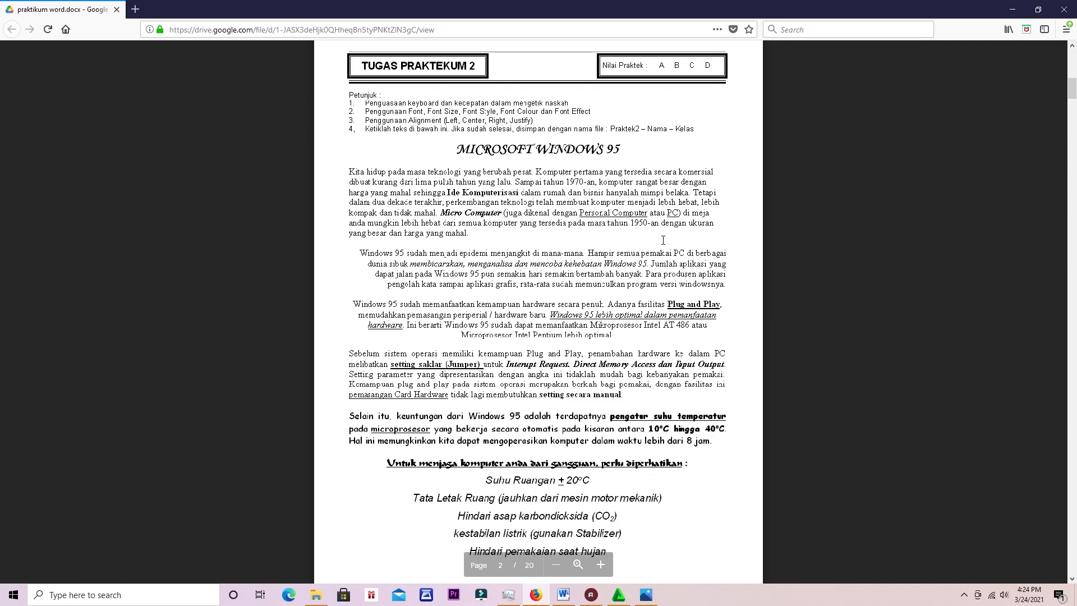
{"action": "scroll", "coordinate": [664, 240], "scroll_direction": "down", "scroll_amount": 15}
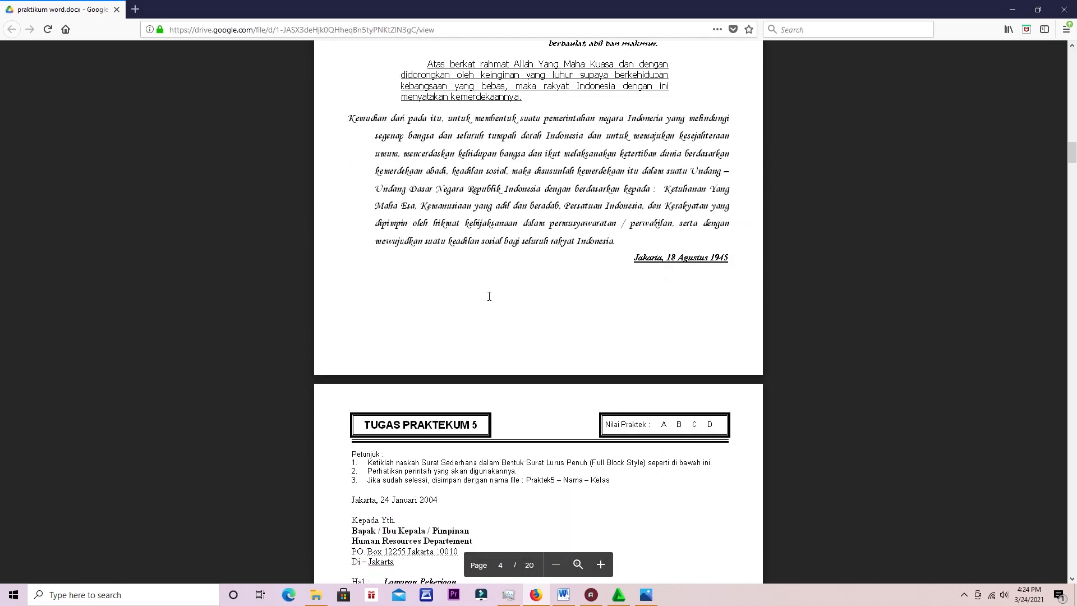
{"action": "scroll", "coordinate": [516, 451], "scroll_direction": "down", "scroll_amount": 1}
{"action": "scroll", "coordinate": [516, 451], "scroll_direction": "down", "scroll_amount": 13}
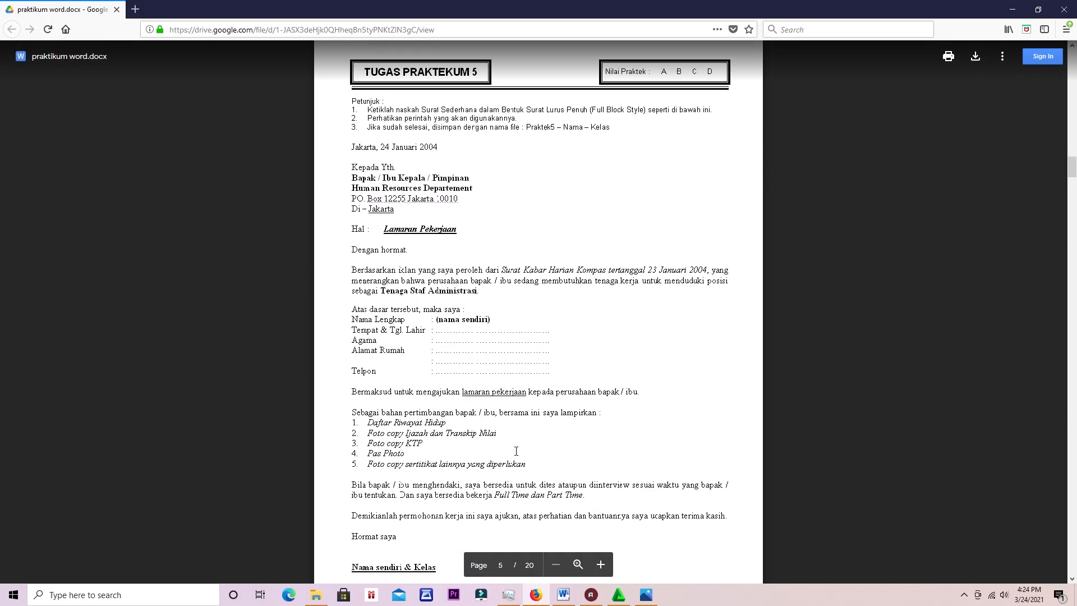
{"action": "scroll", "coordinate": [516, 451], "scroll_direction": "up", "scroll_amount": 13}
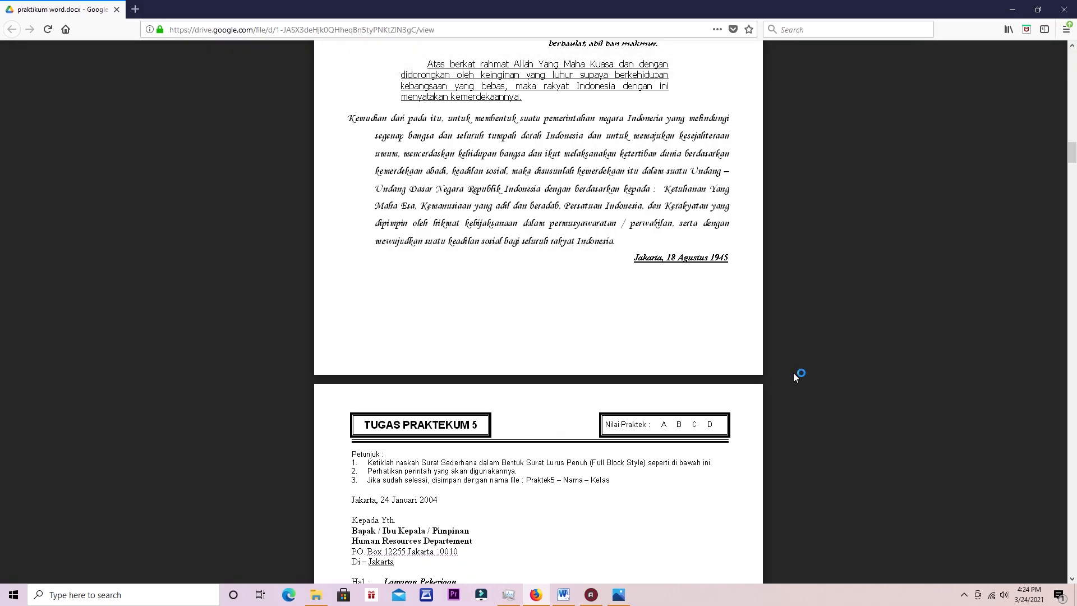
{"action": "scroll", "coordinate": [794, 373], "scroll_direction": "down", "scroll_amount": 4}
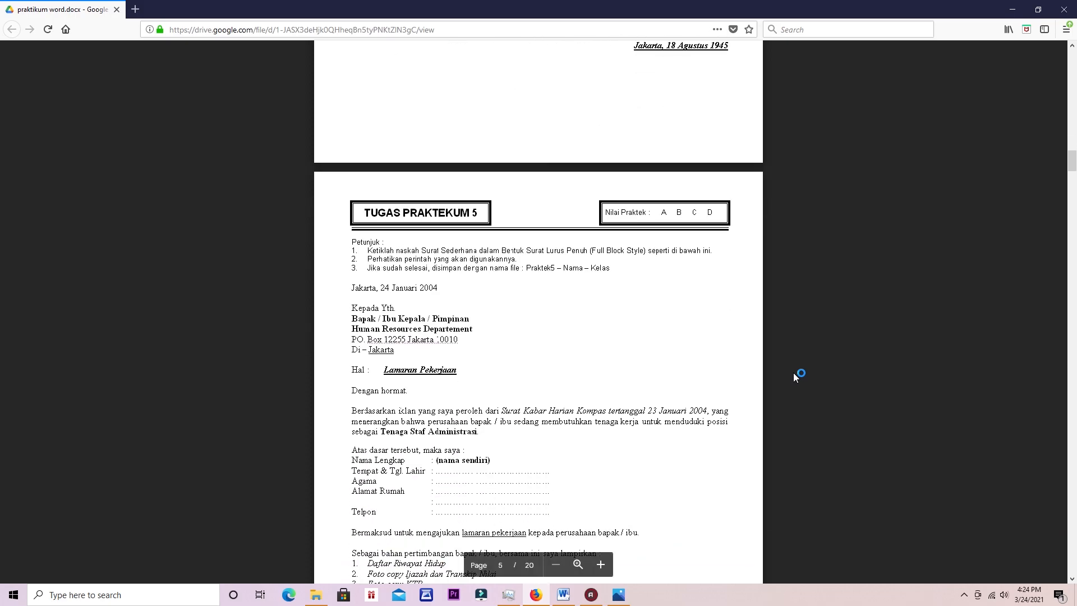